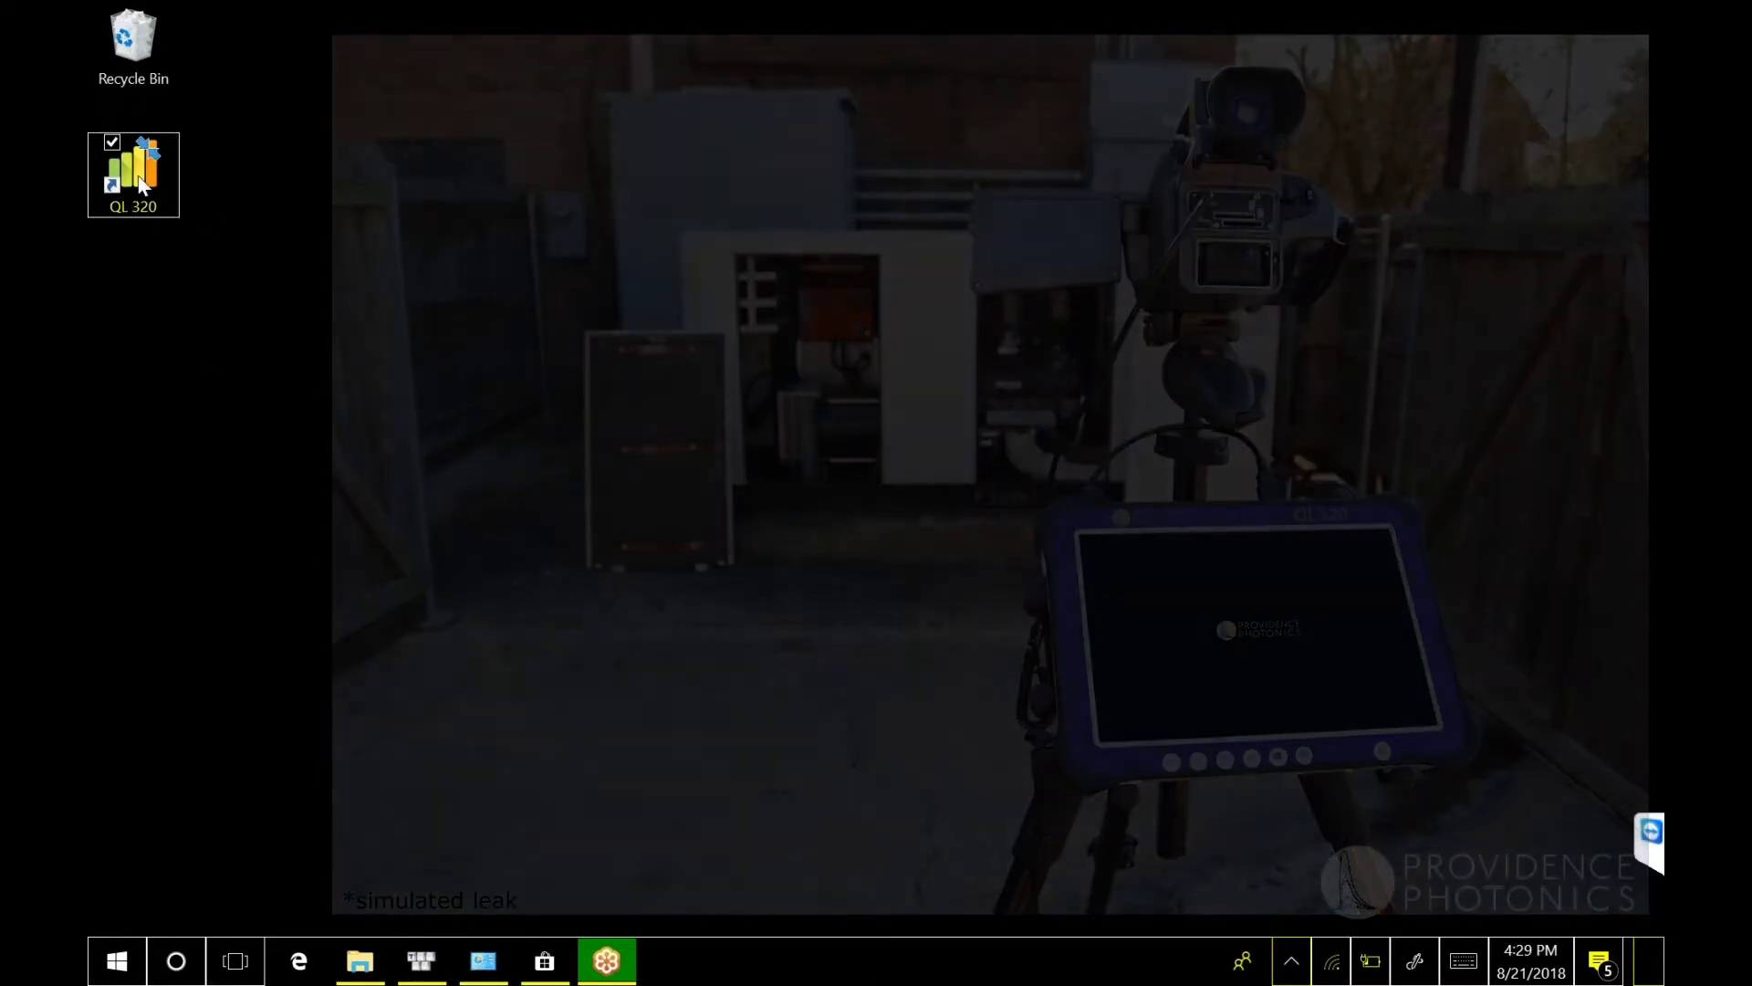
# Launch QL 320 connected to the FLIR GF320 camera, showing a live 570 scc/min leak rate
pyautogui.doubleClick(142, 185)
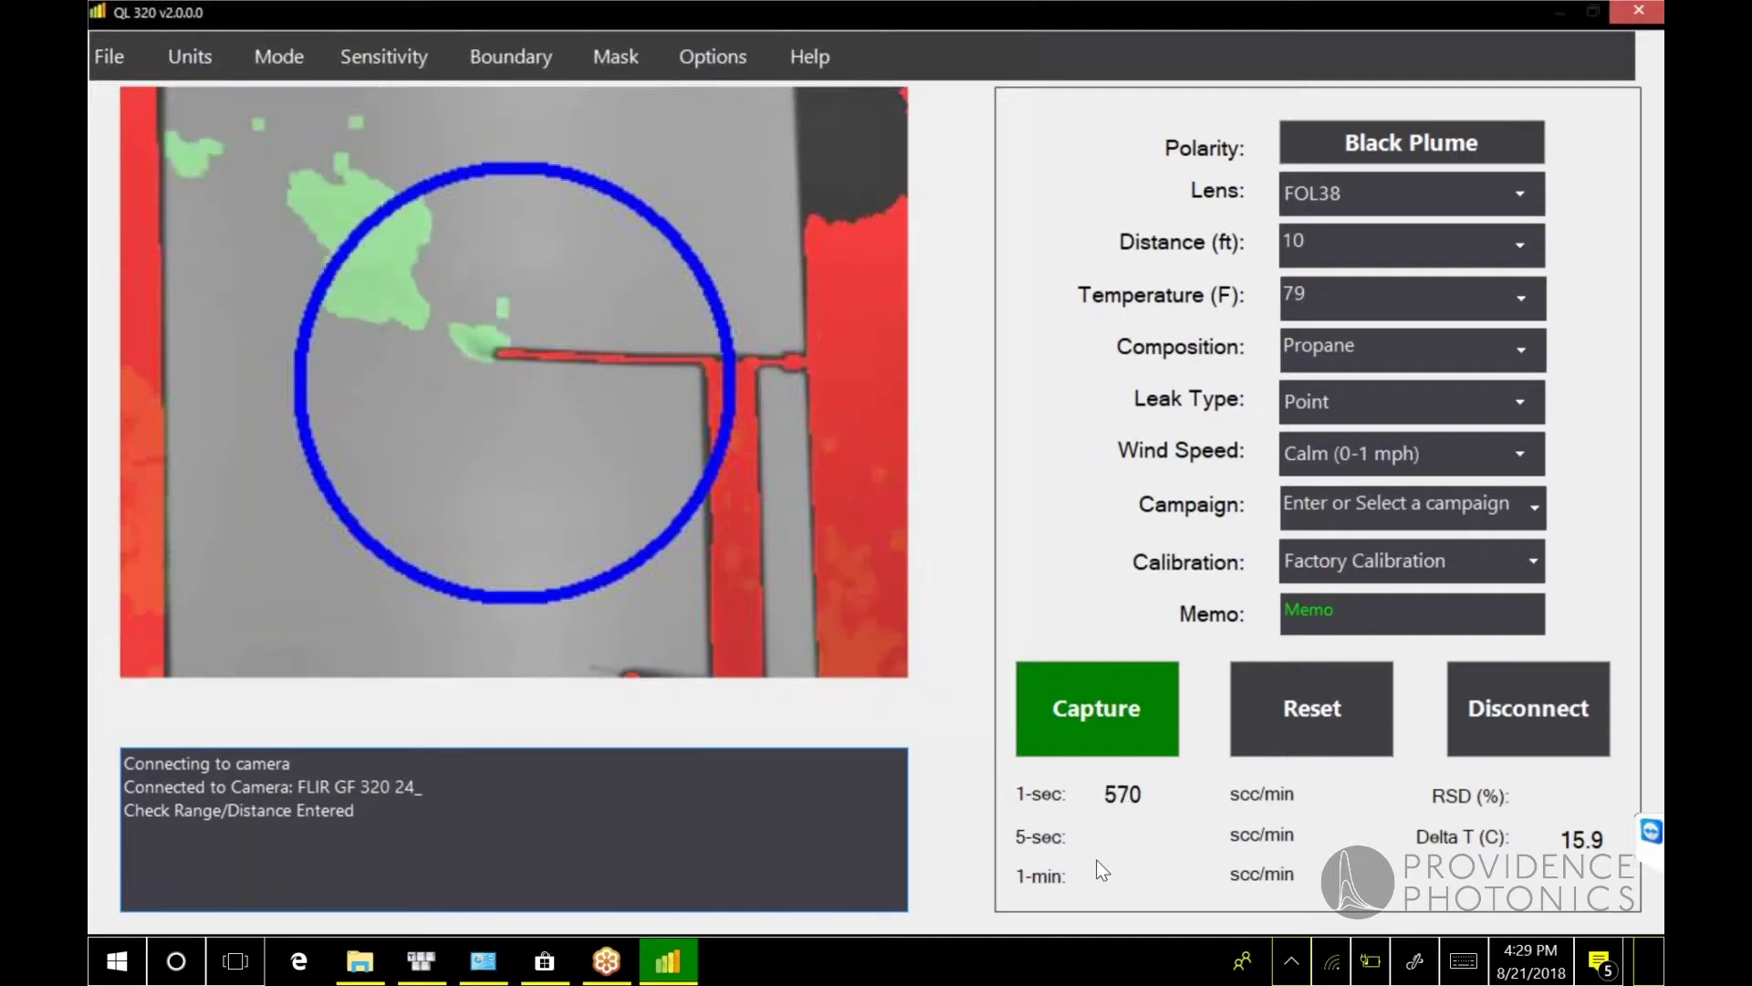
# Choose Batch under the Mode menu with 3 runs per capture
pyautogui.click(277, 57)
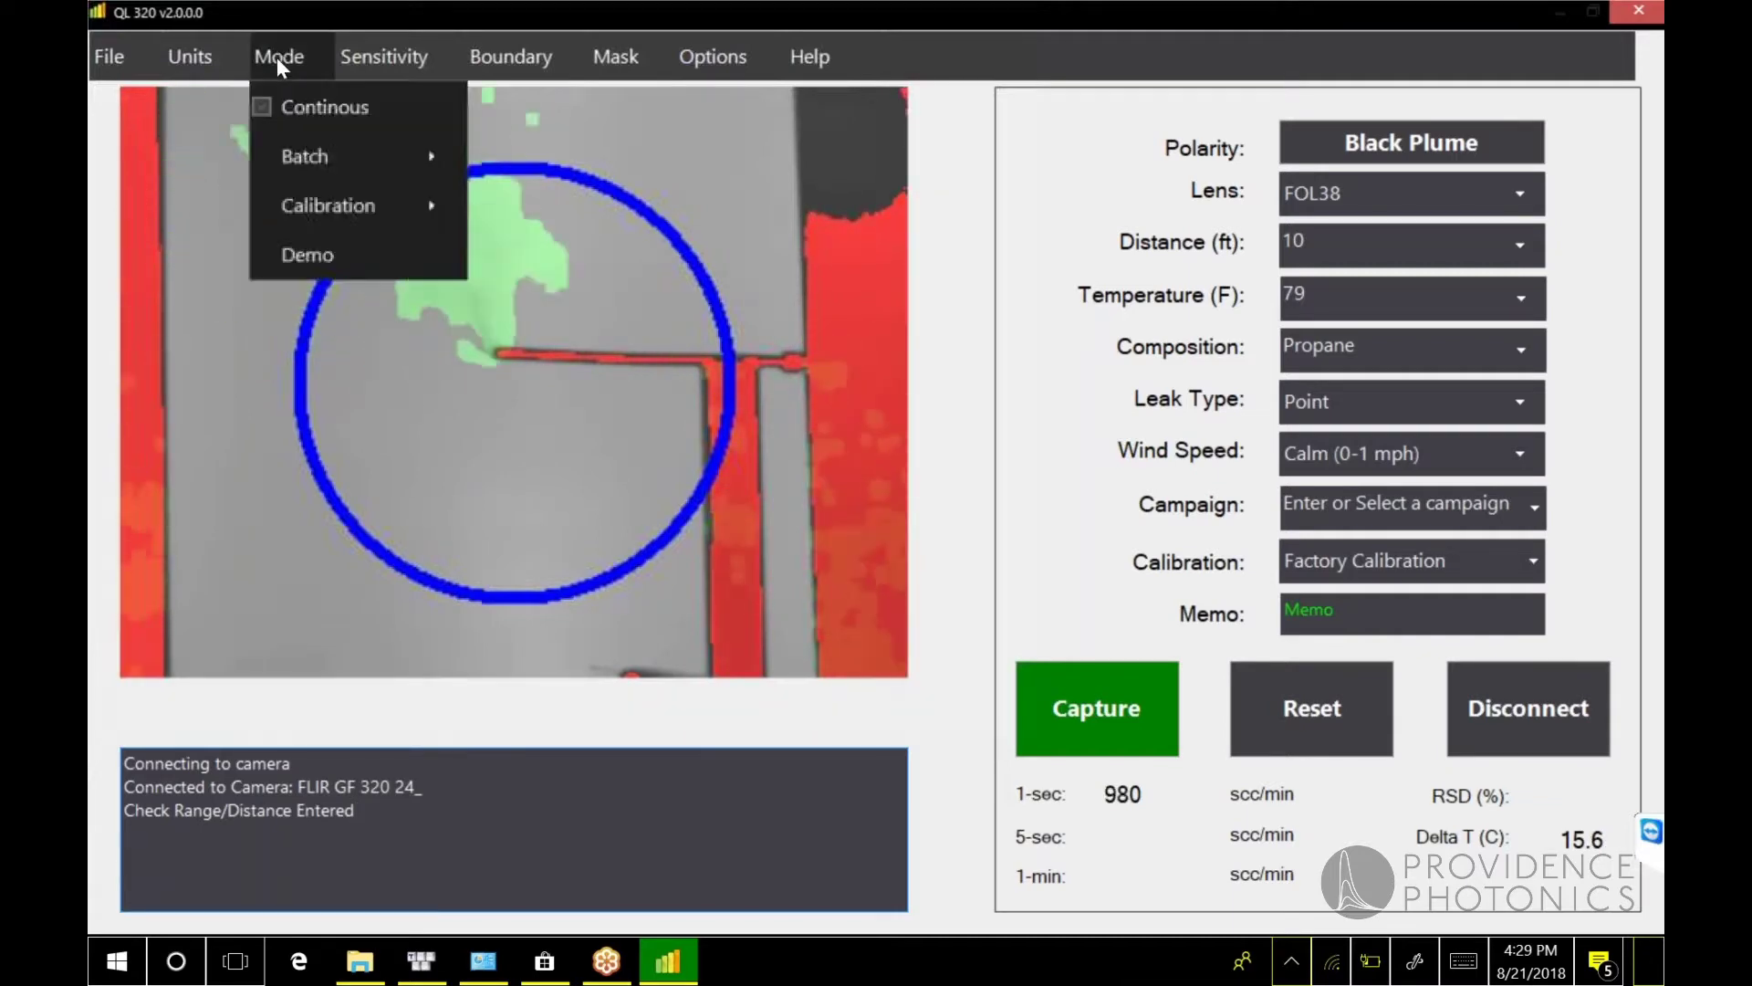
pyautogui.moveTo(298, 155)
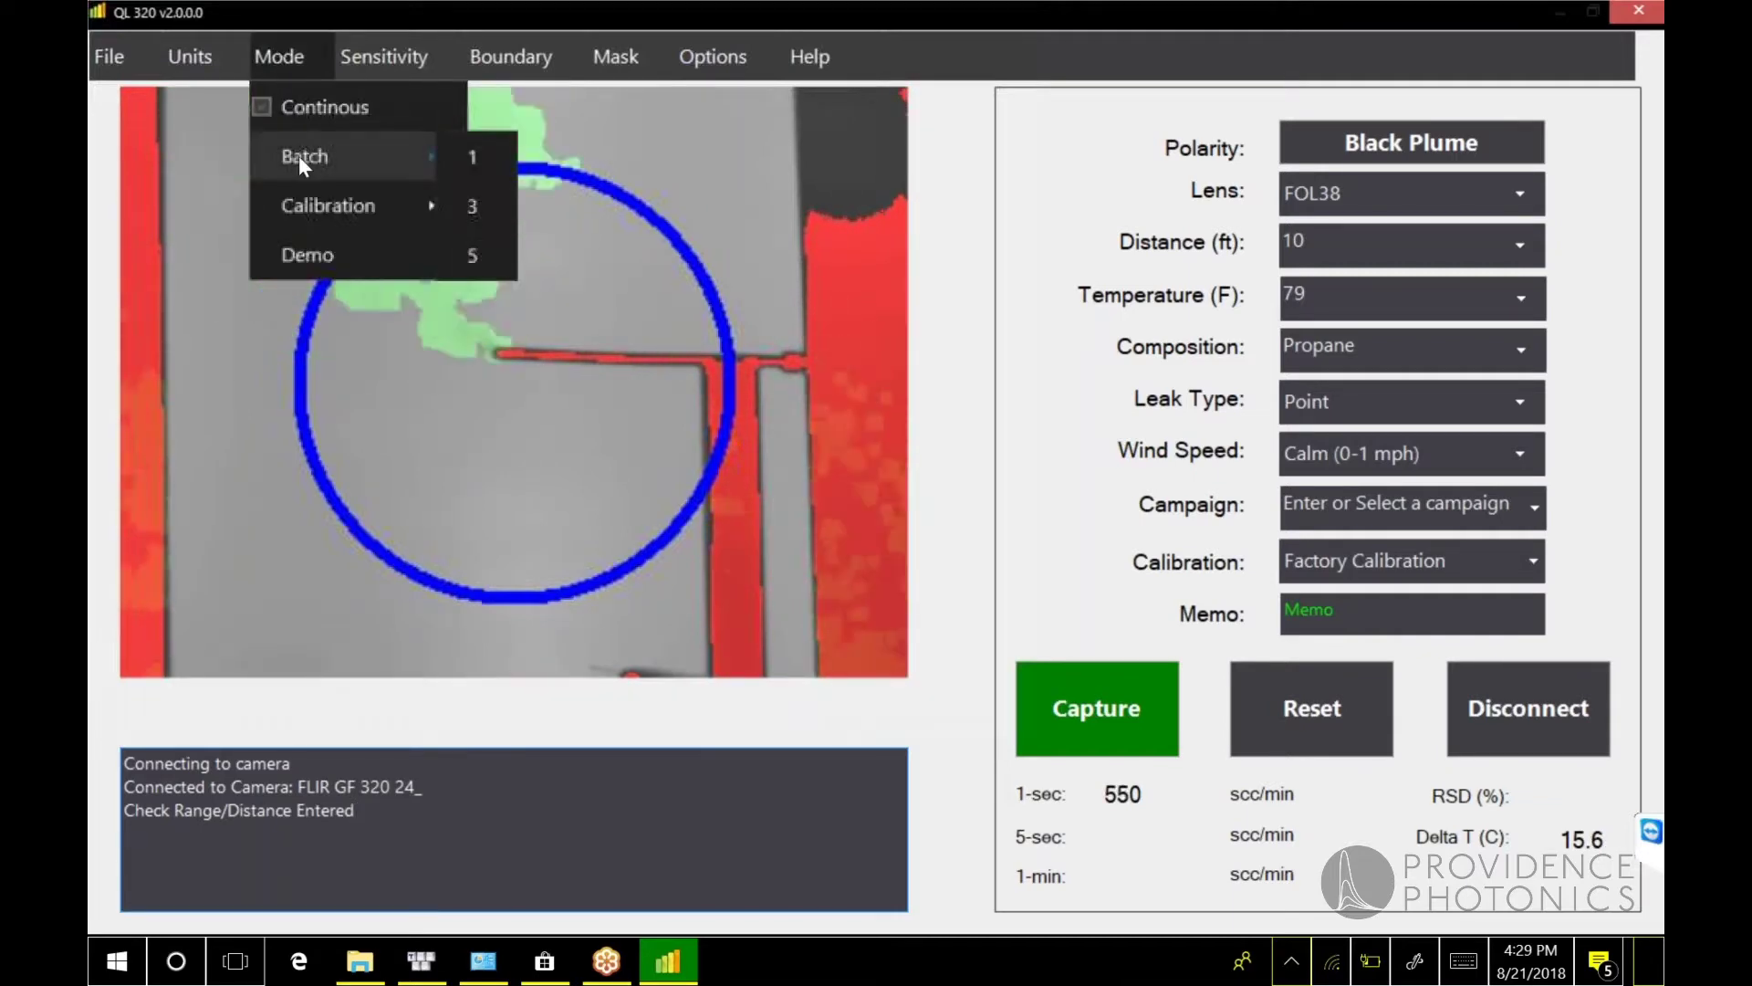
pyautogui.click(474, 203)
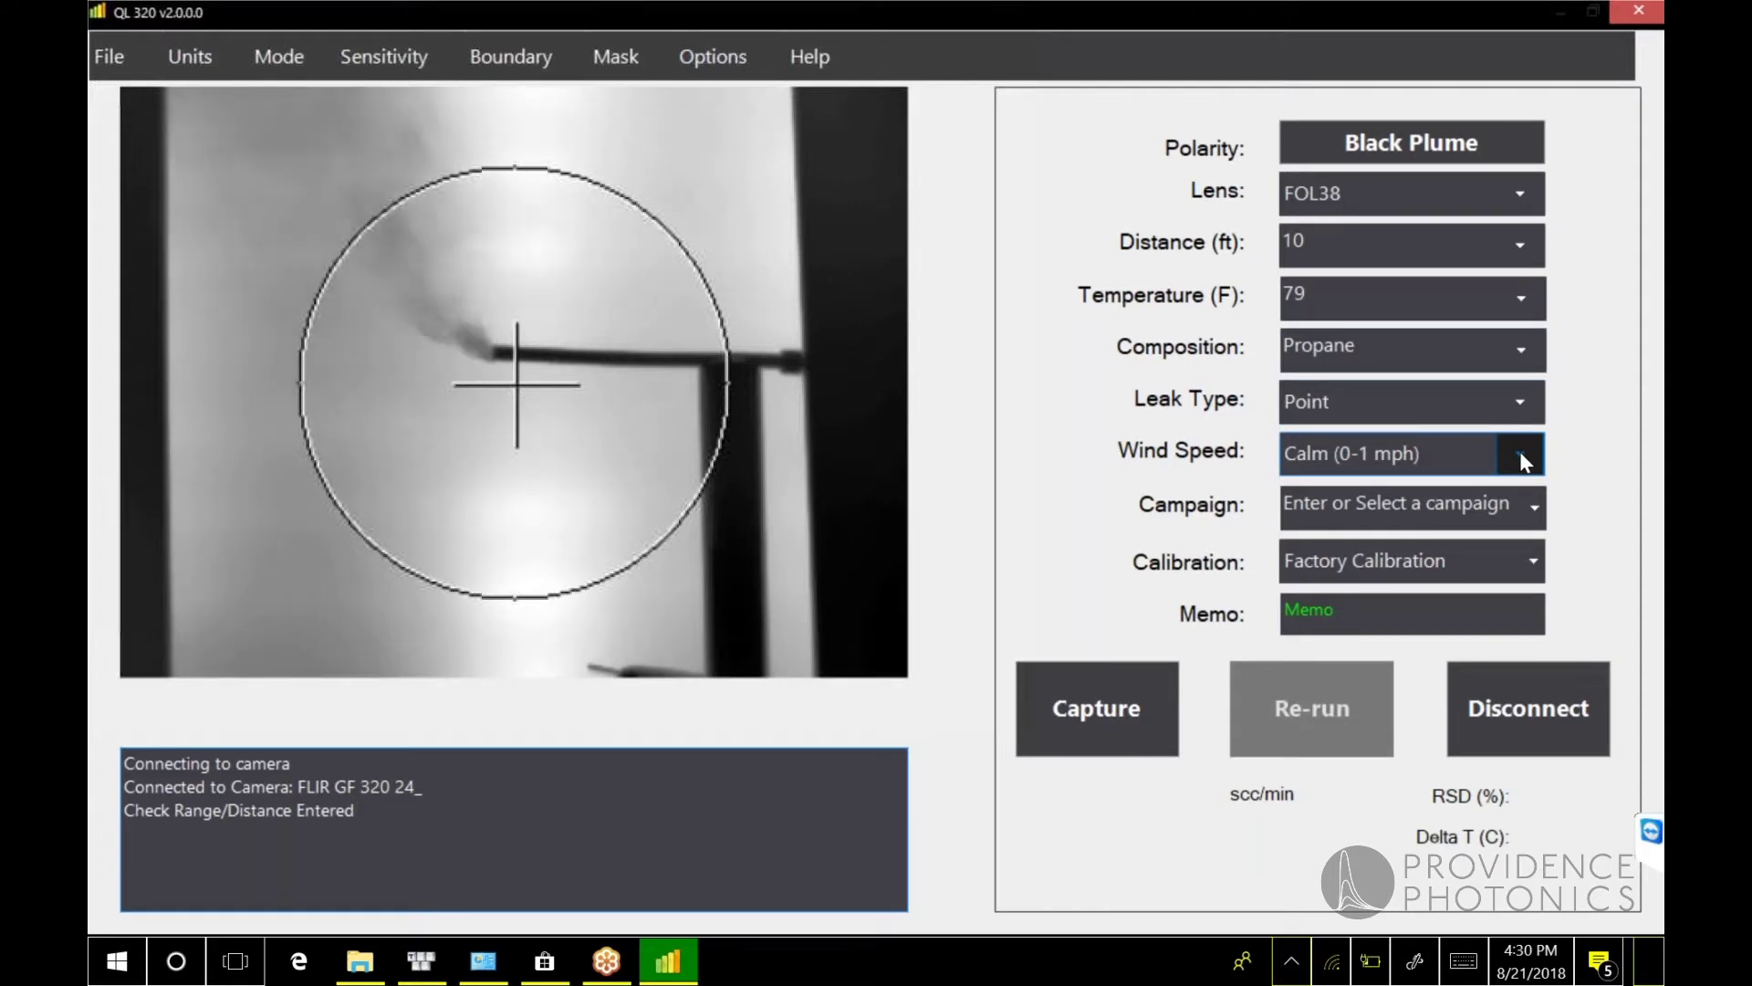
# Capture the 3-run batch, giving an average of 606.67 scc/min with 2.6% RSD
pyautogui.click(1082, 709)
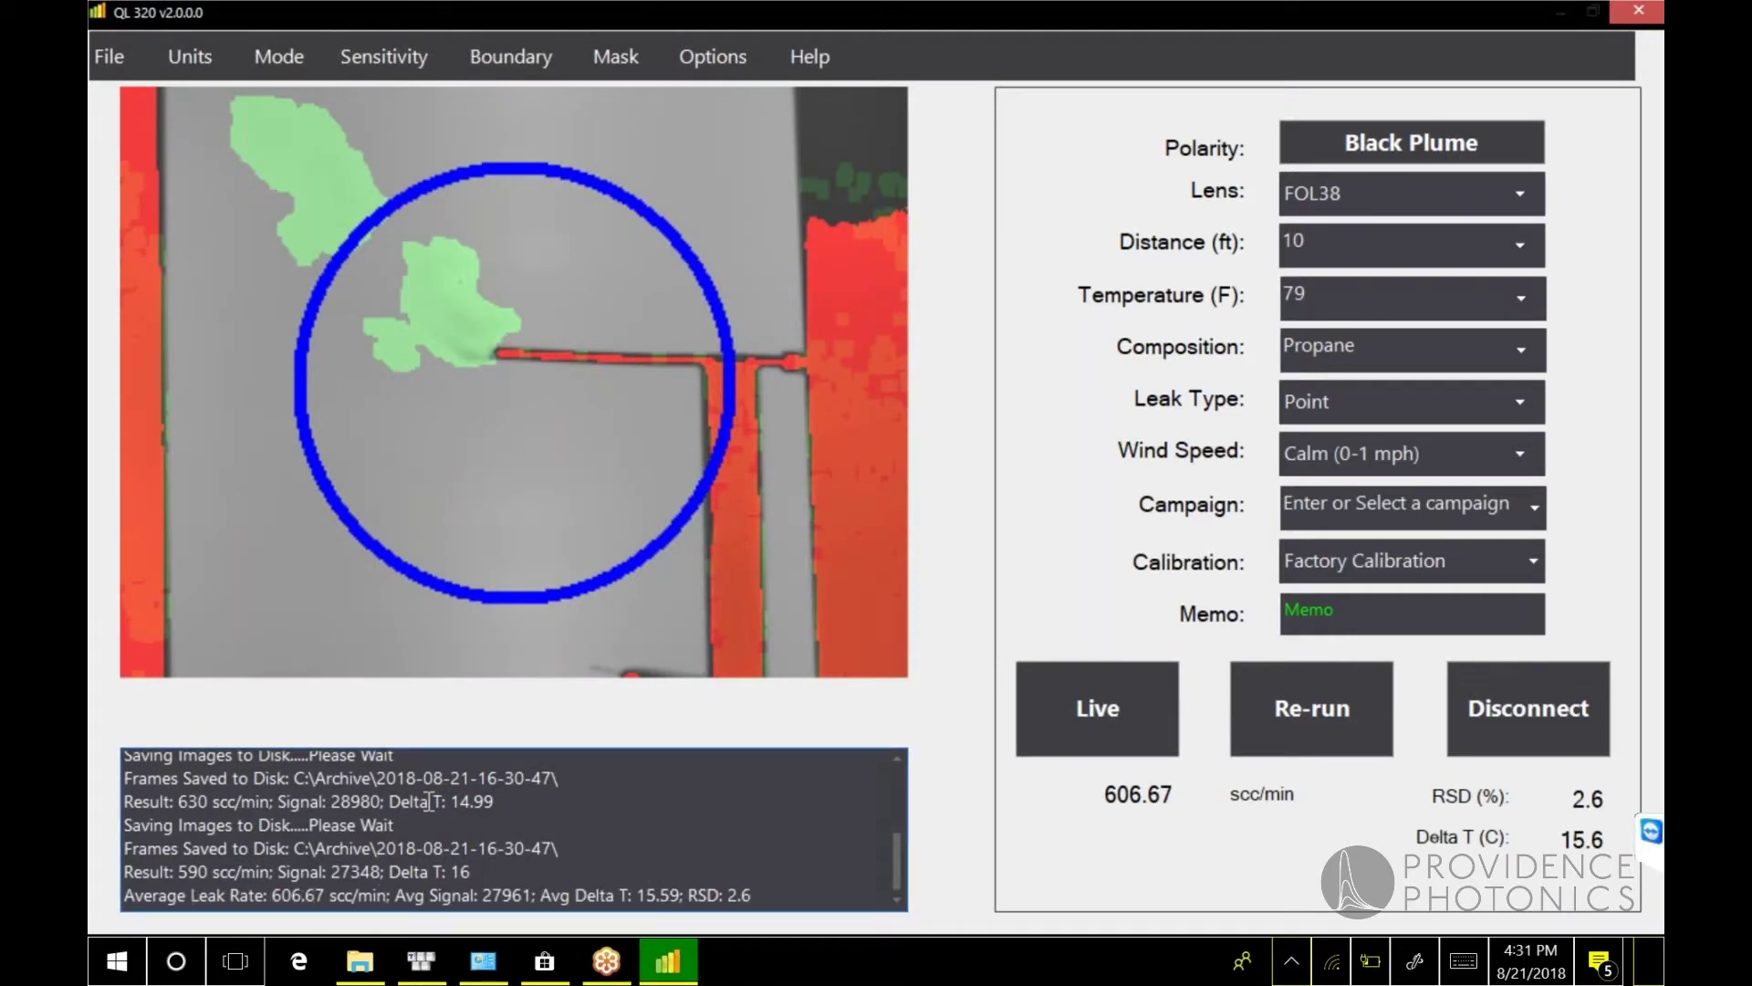
# Return to the Live view and set the mode back to Continuous
pyautogui.click(1122, 708)
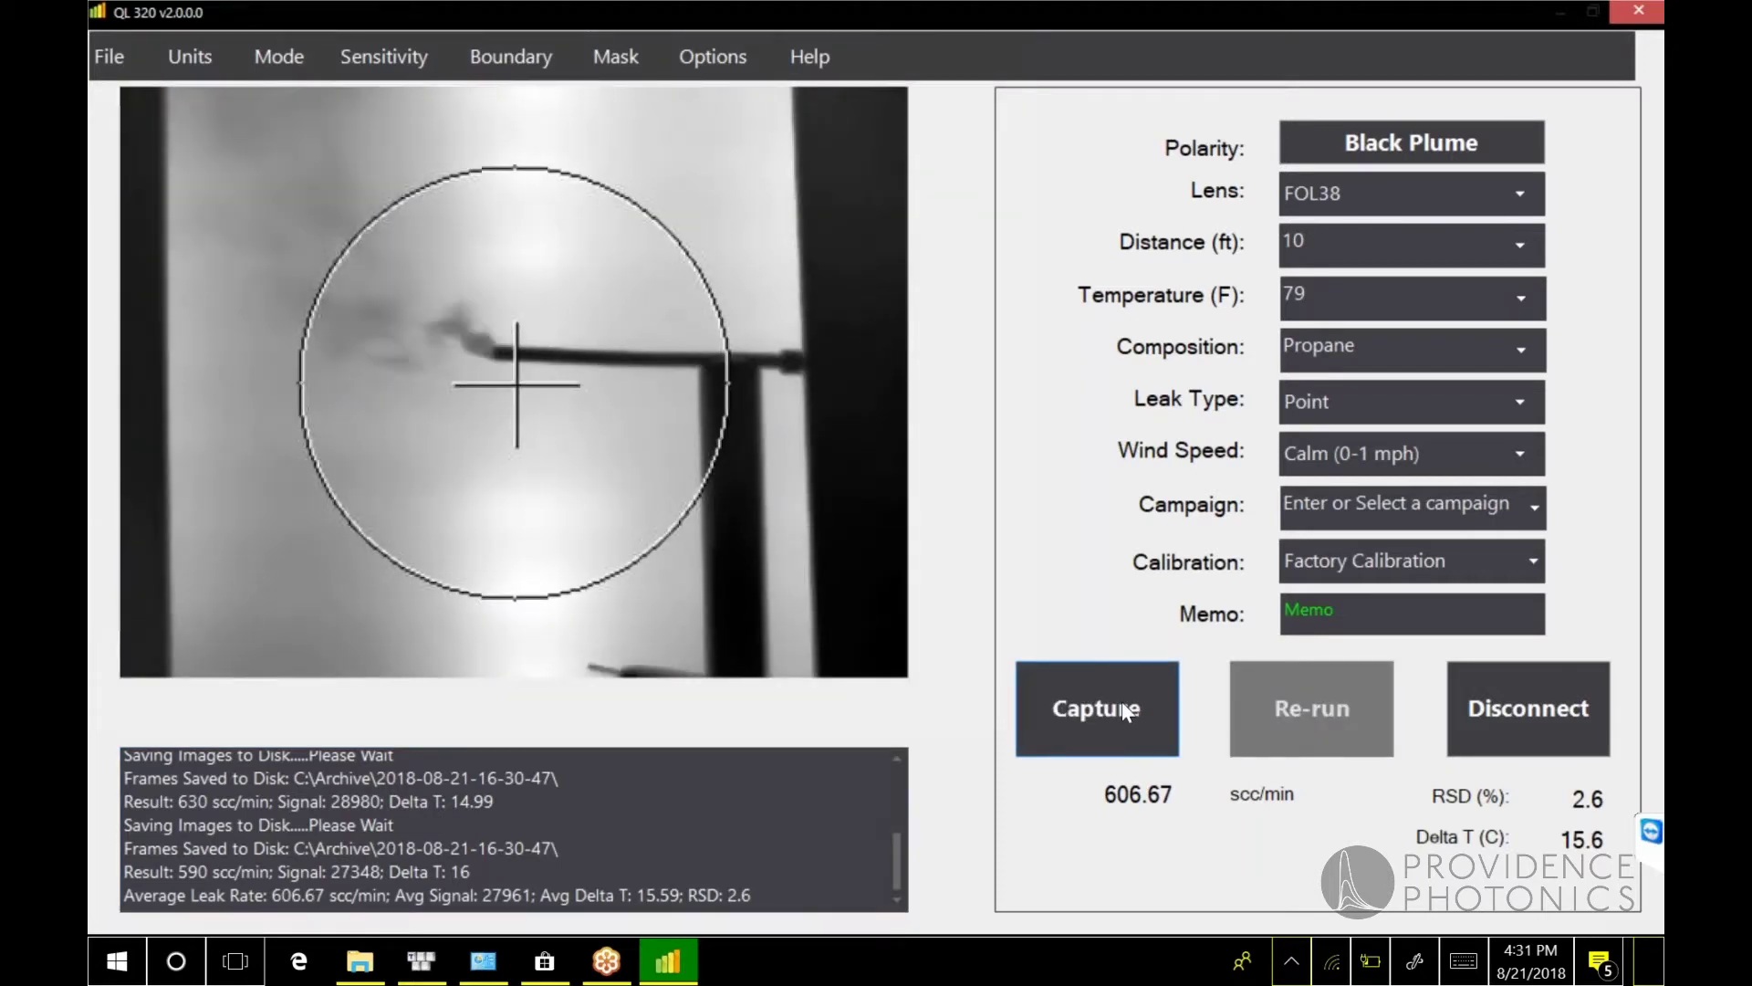
pyautogui.click(285, 57)
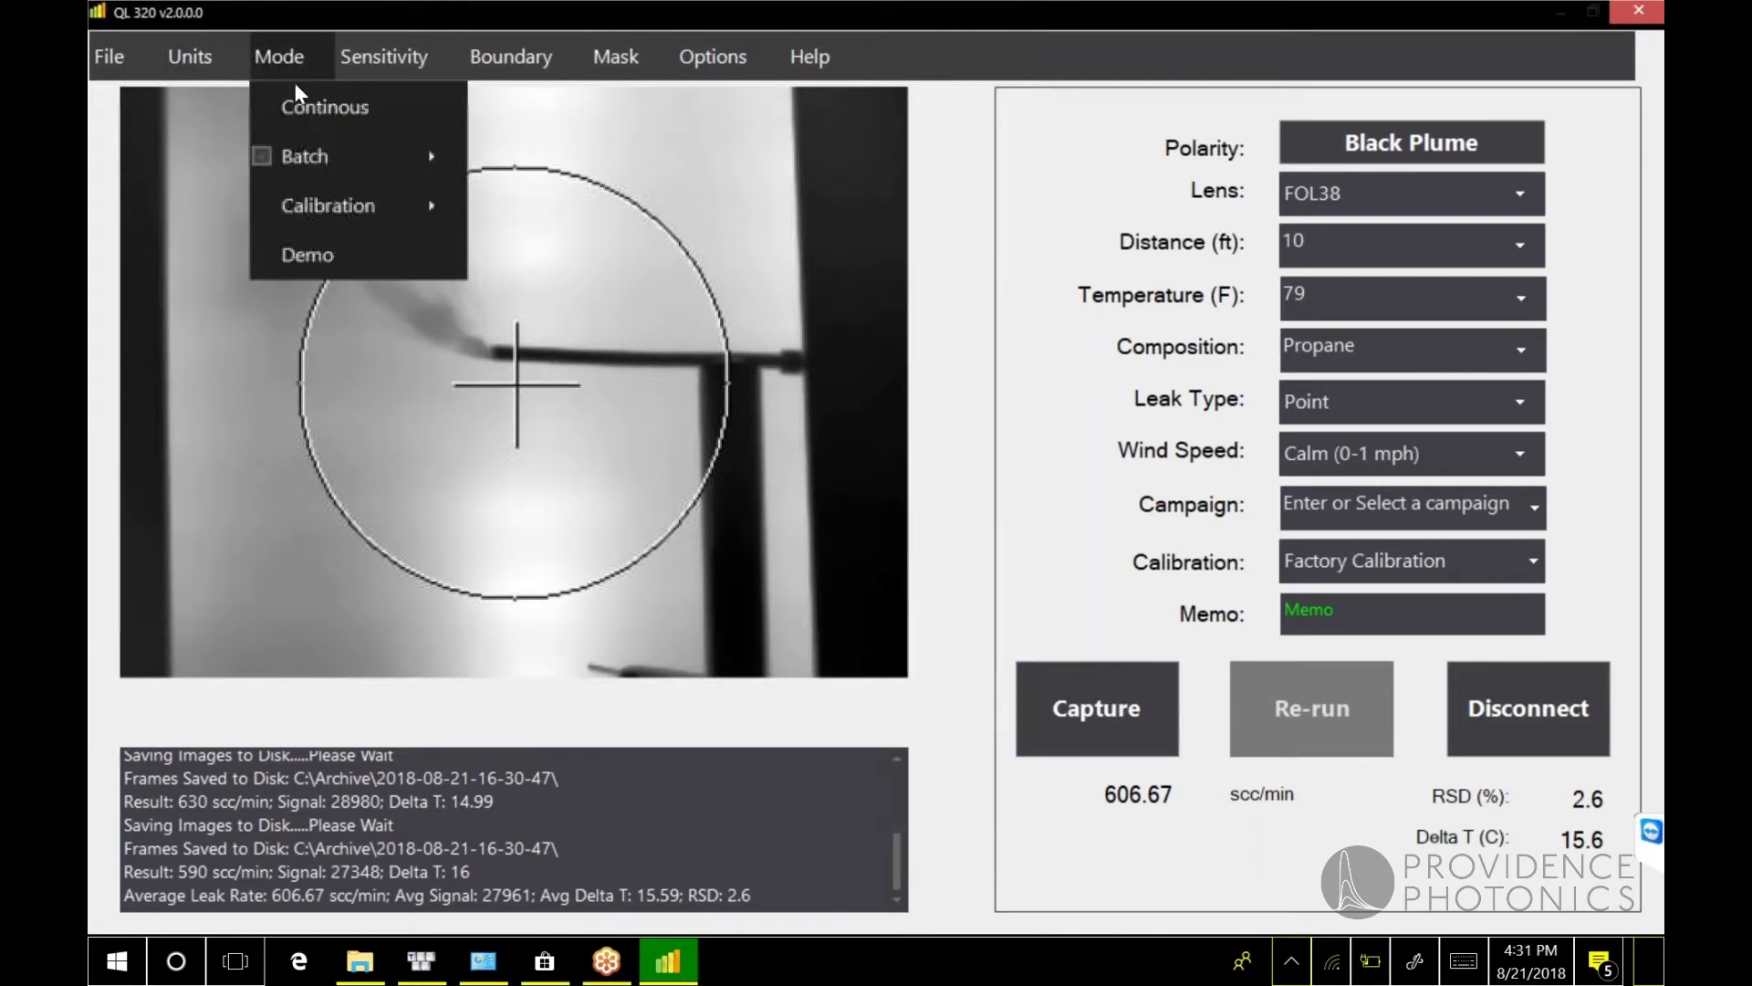
pyautogui.click(298, 106)
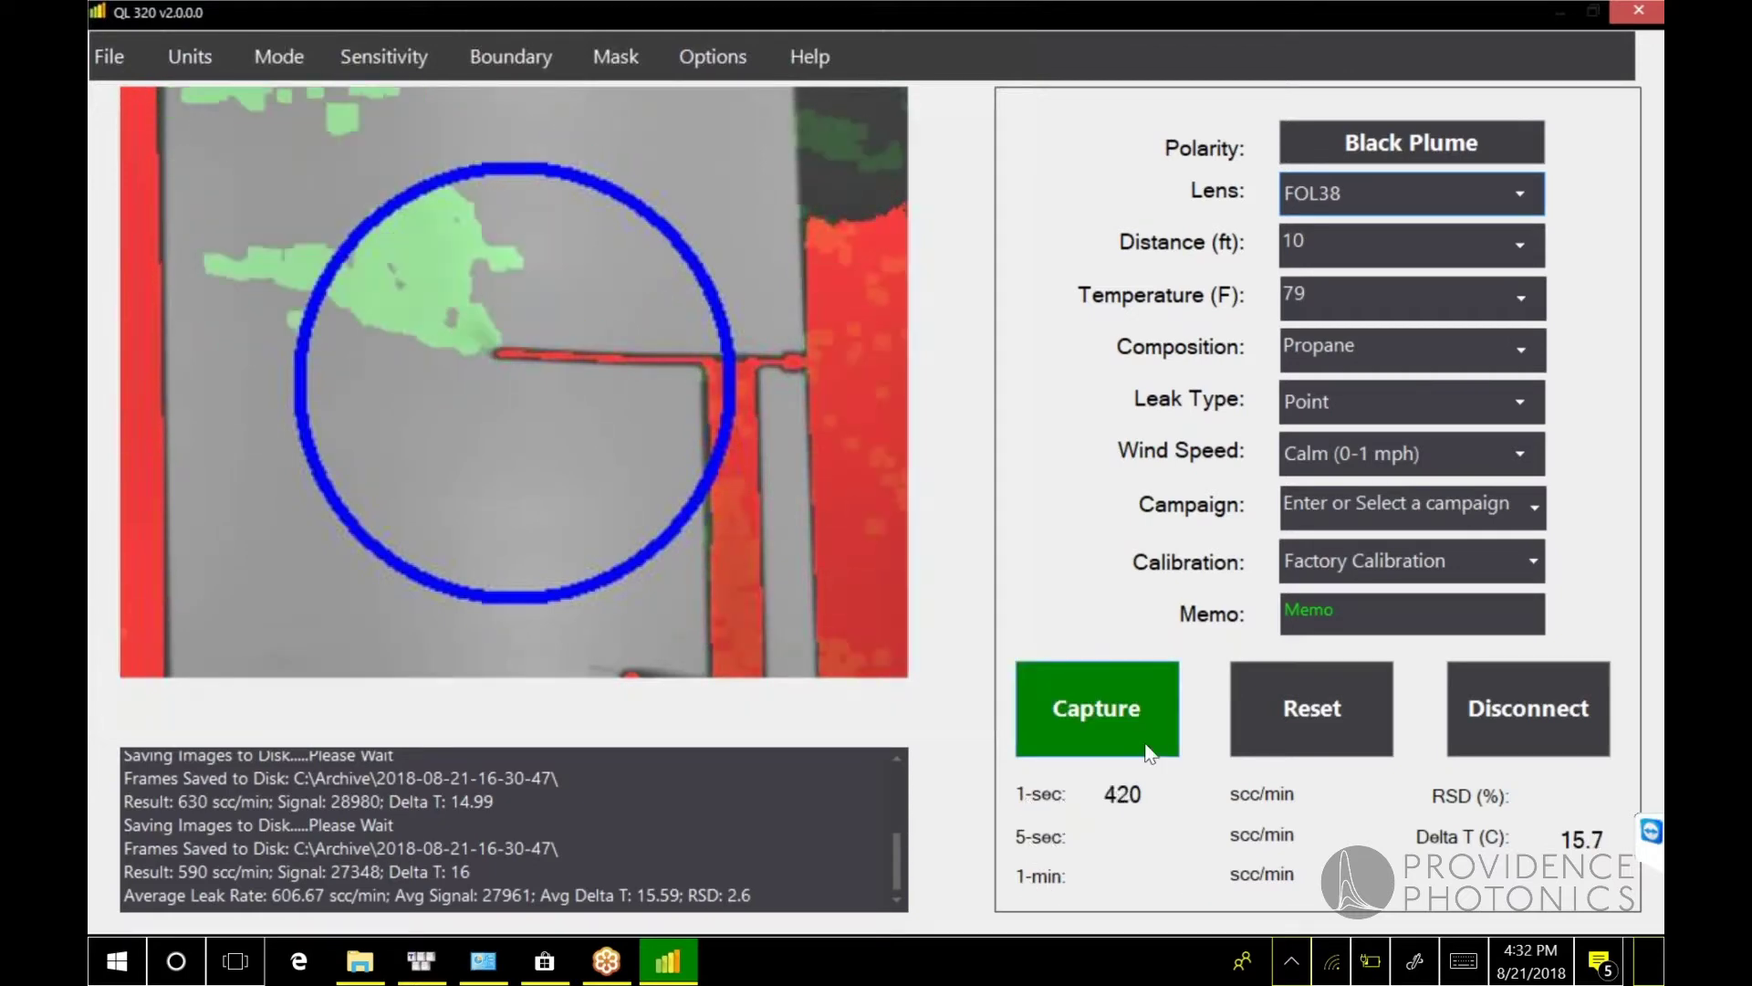
pyautogui.click(1106, 710)
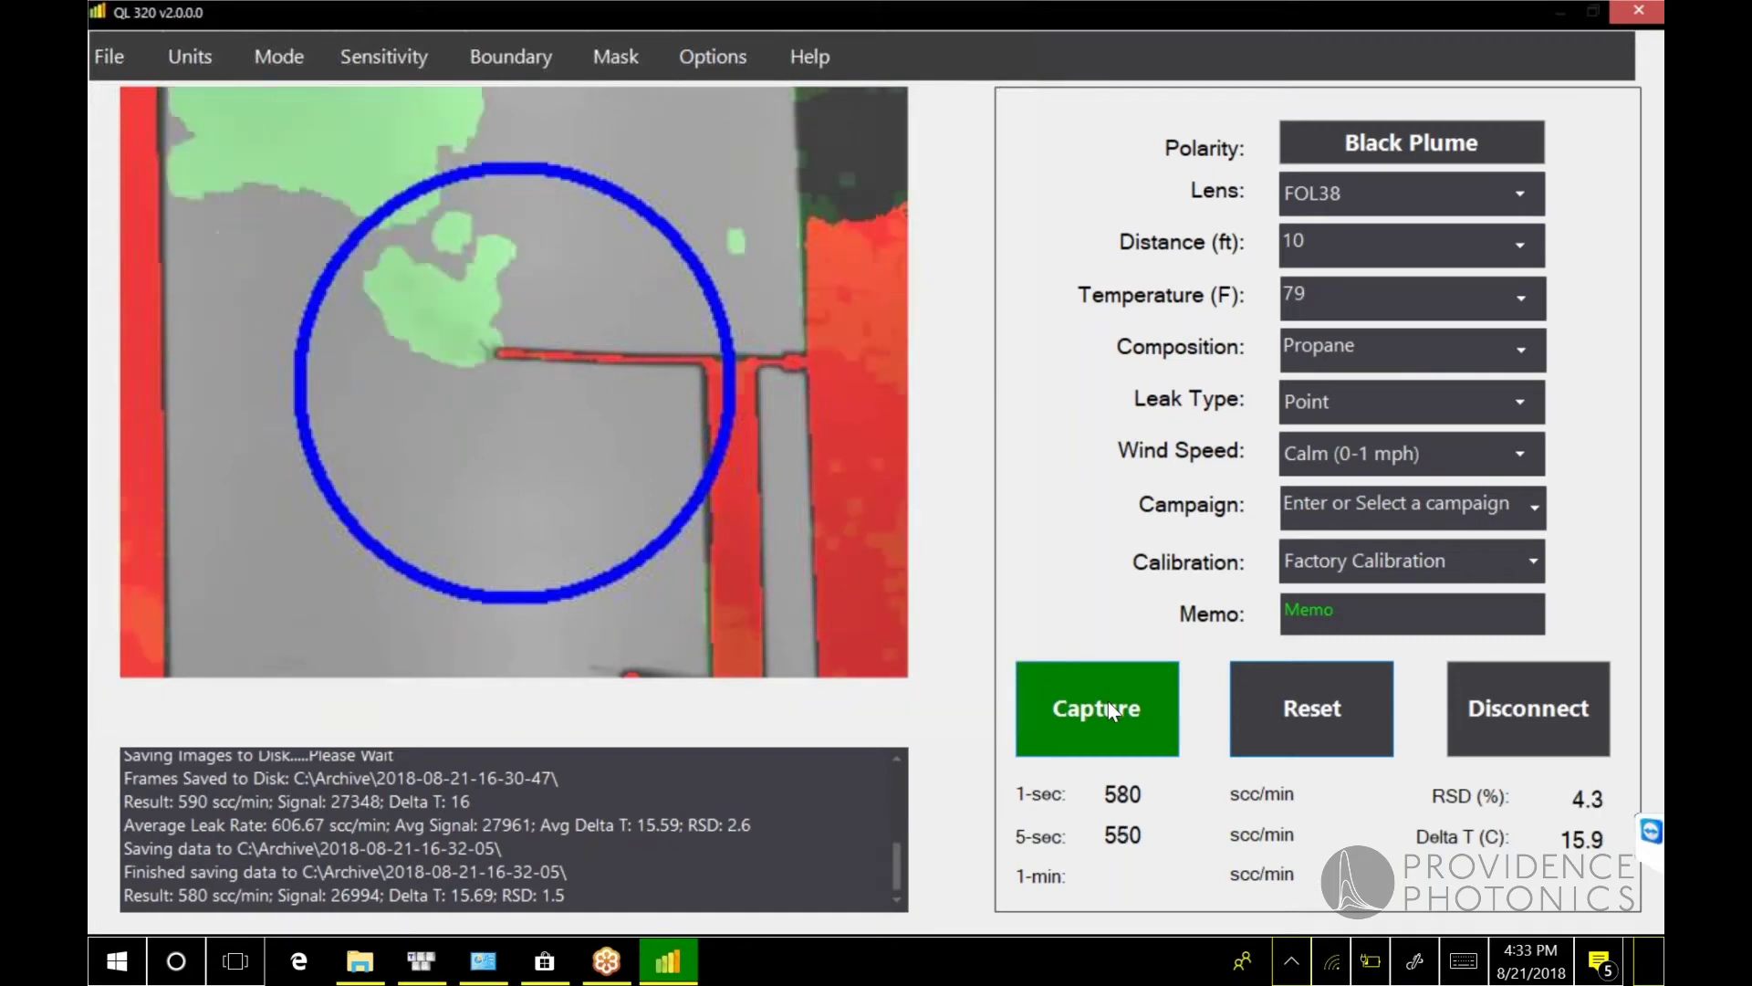
pyautogui.click(1109, 707)
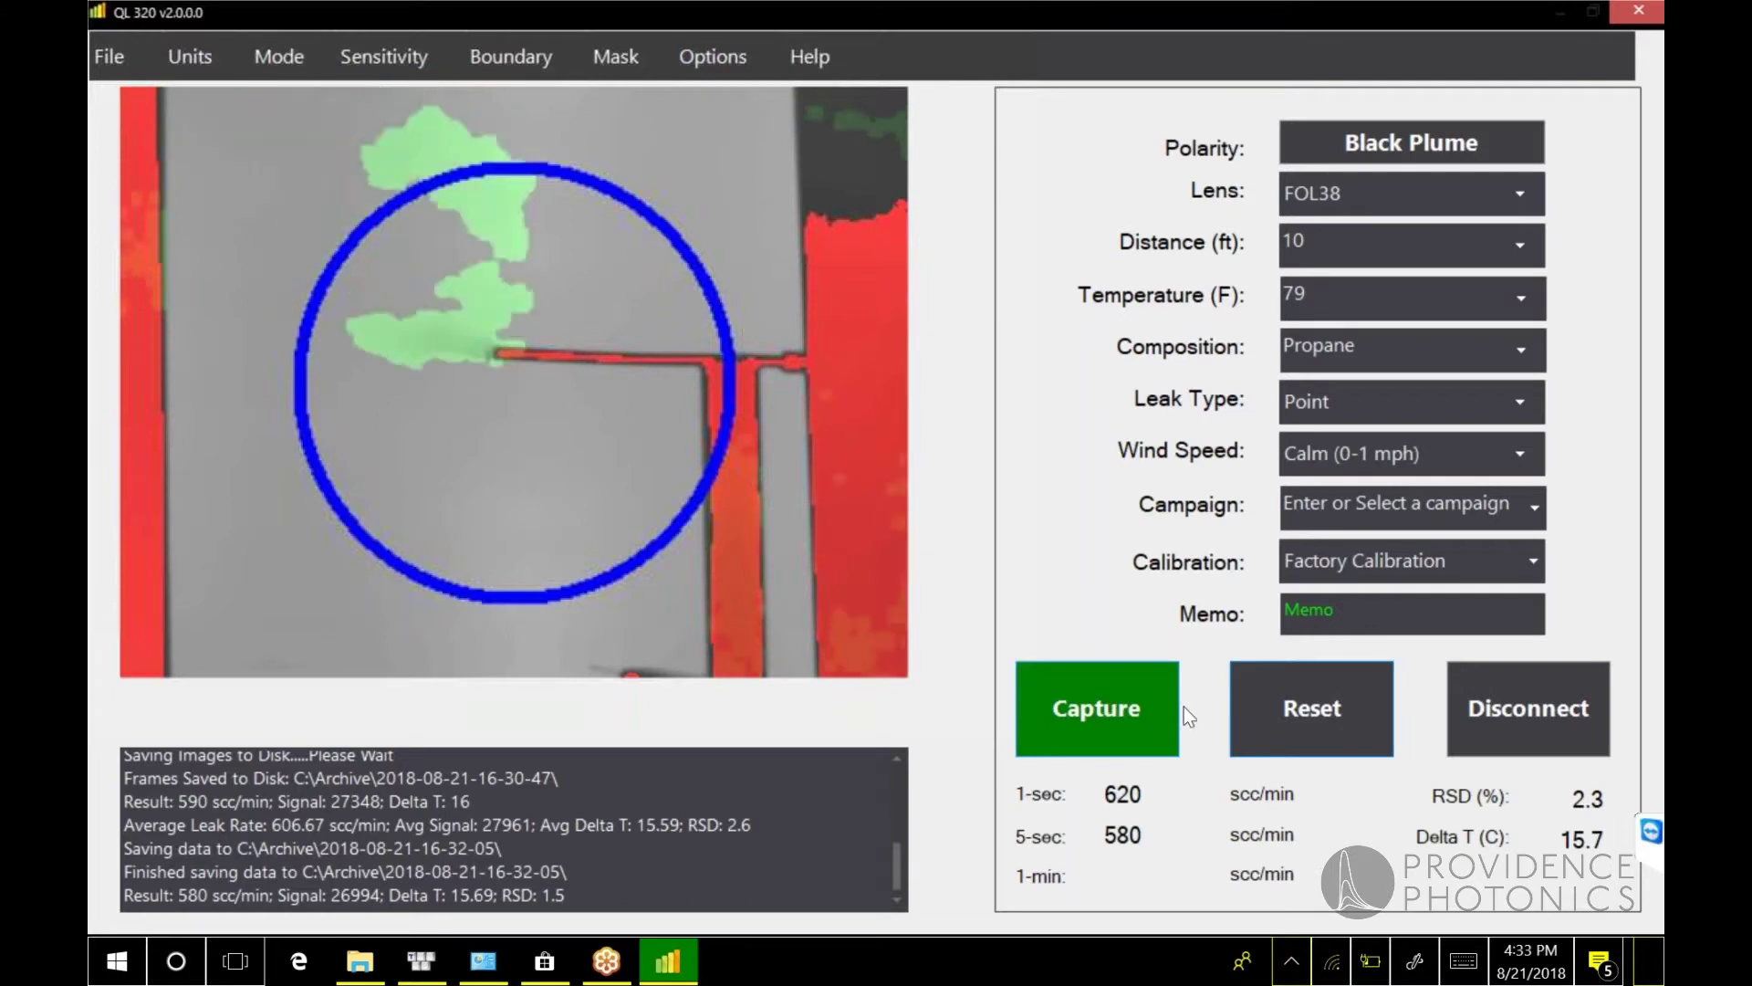
# Reset the running readings; live measurement resumes at 460 scc/min with a 440 scc/min 5-sec average
pyautogui.click(1292, 710)
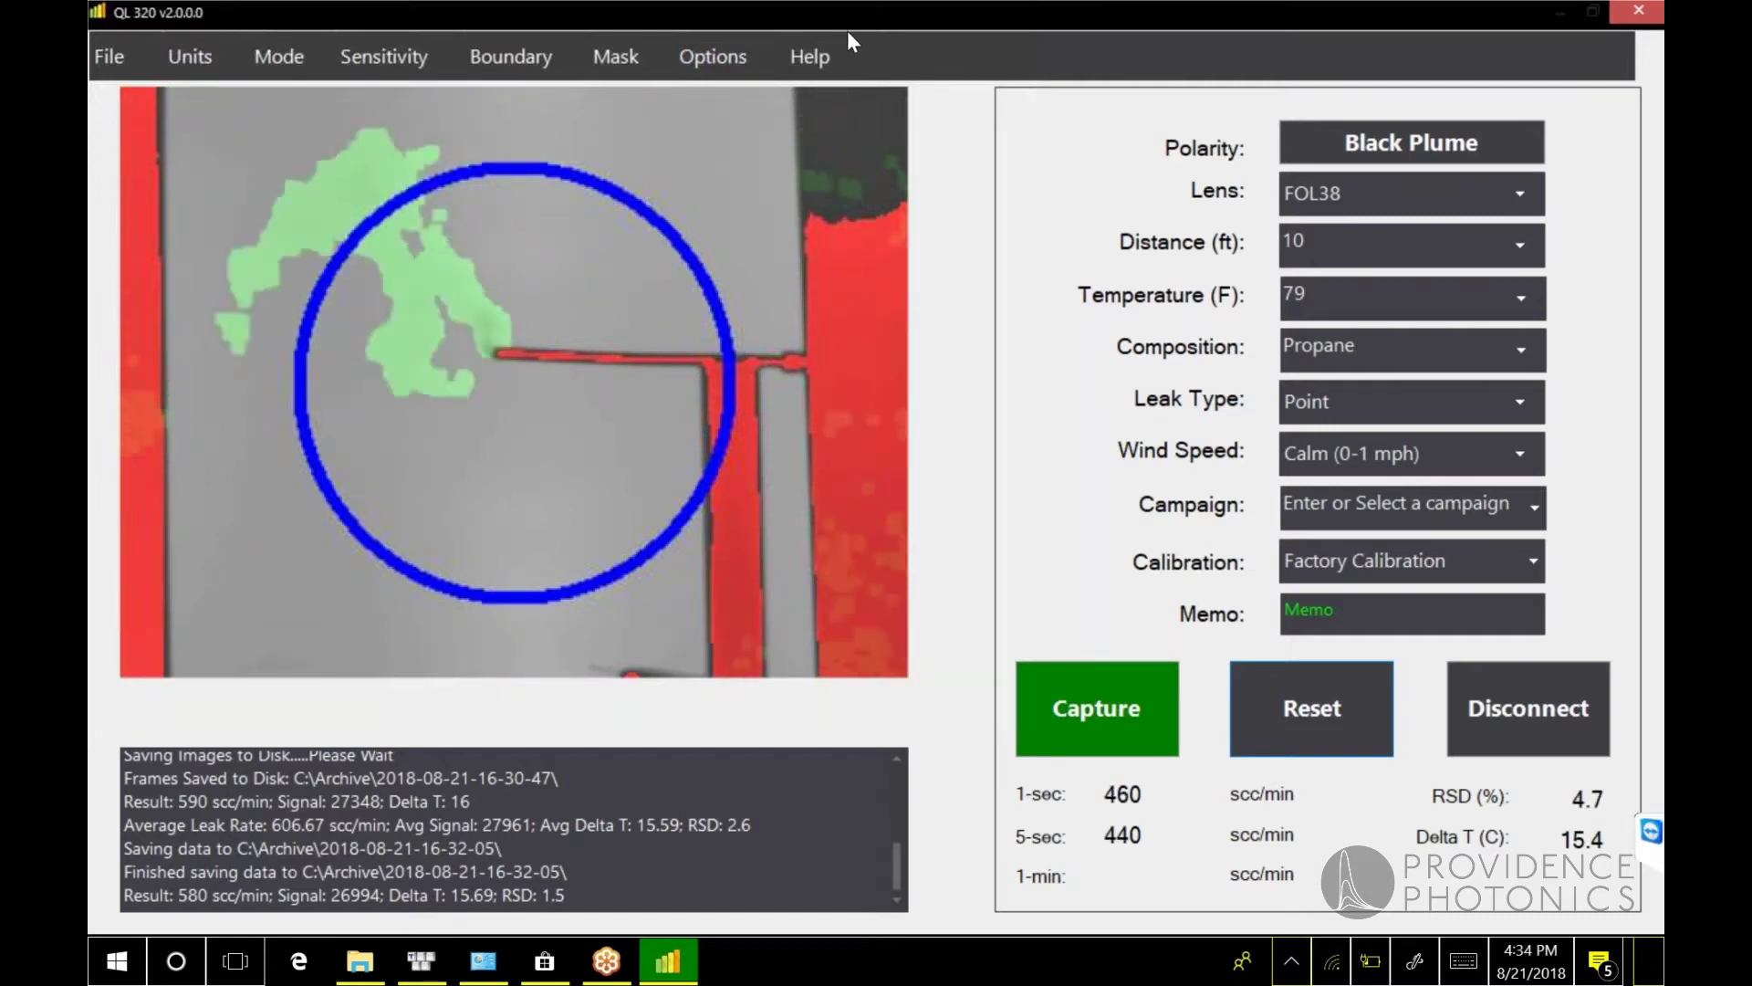
pyautogui.click(722, 64)
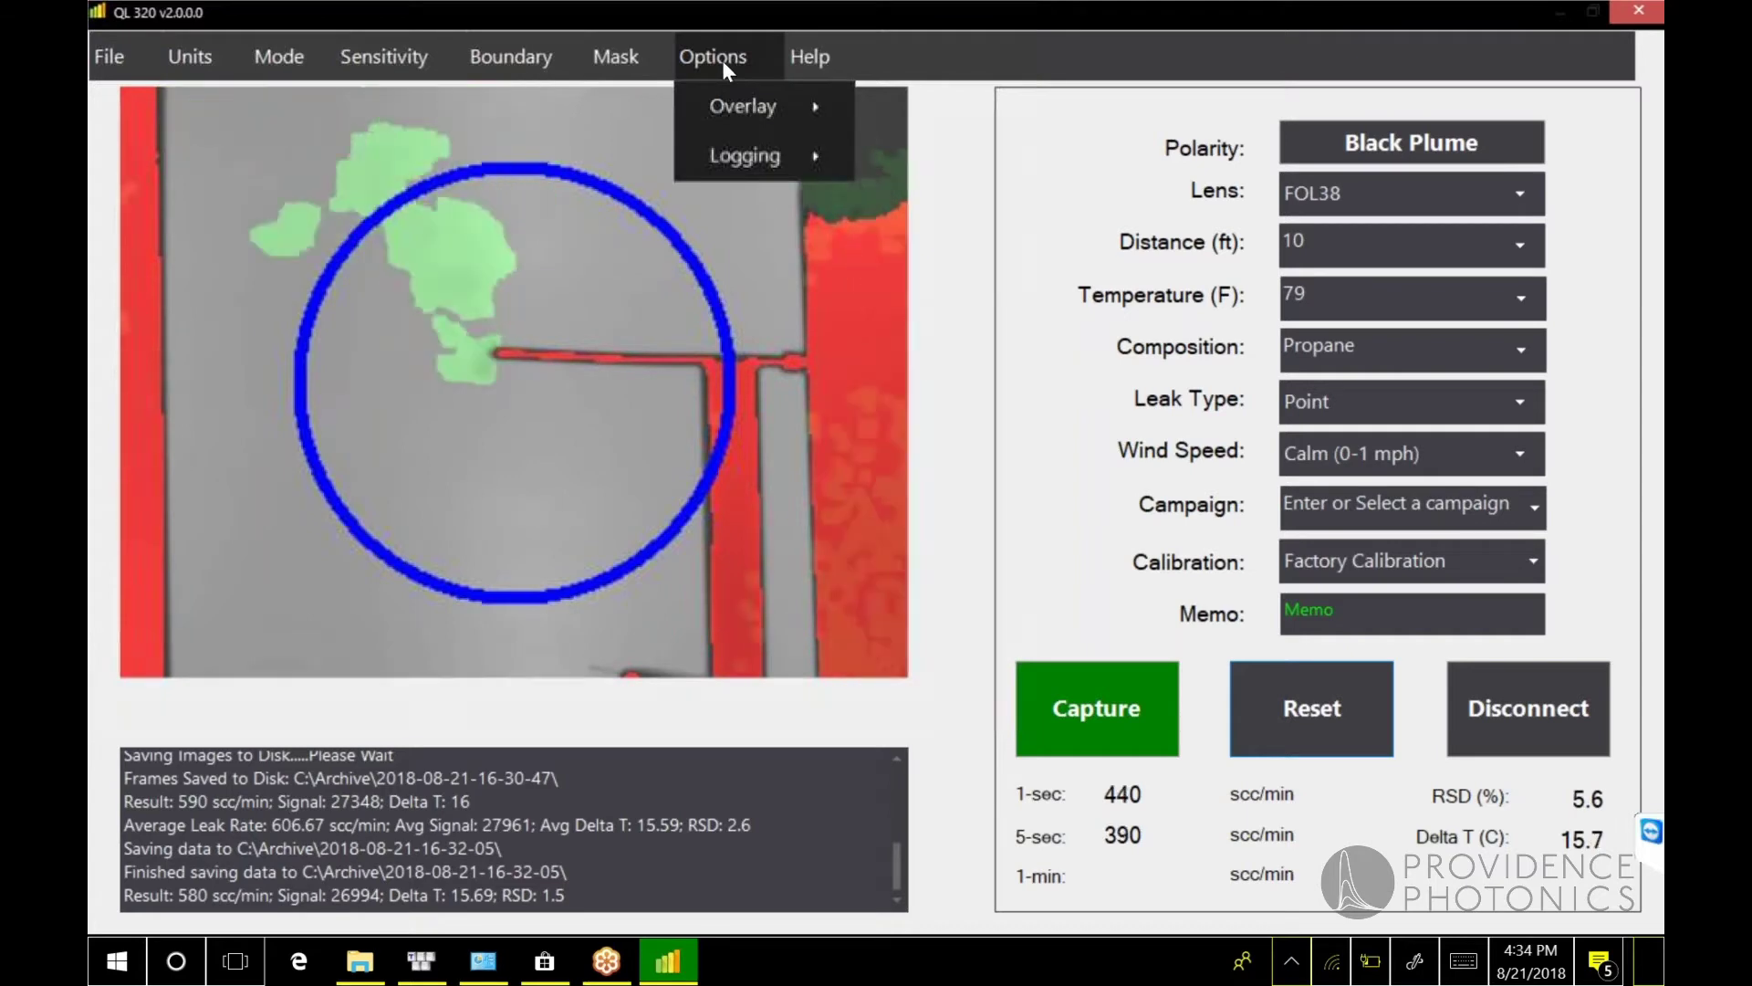
pyautogui.moveTo(737, 107)
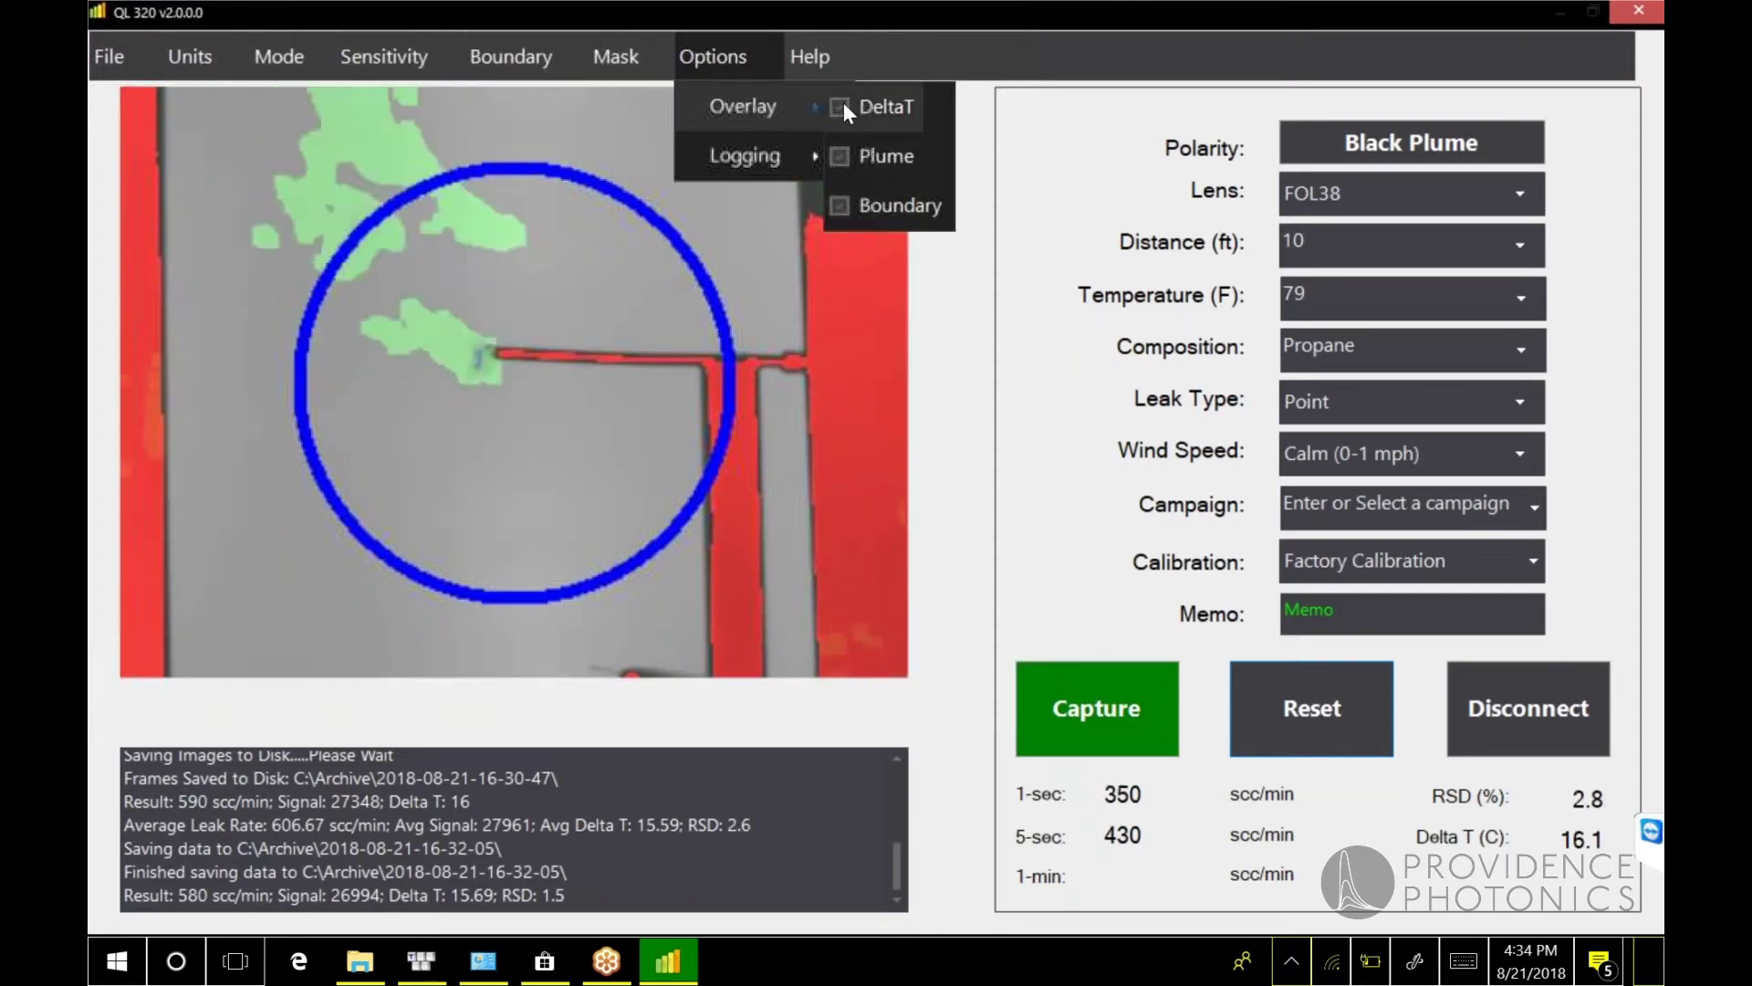
pyautogui.click(933, 377)
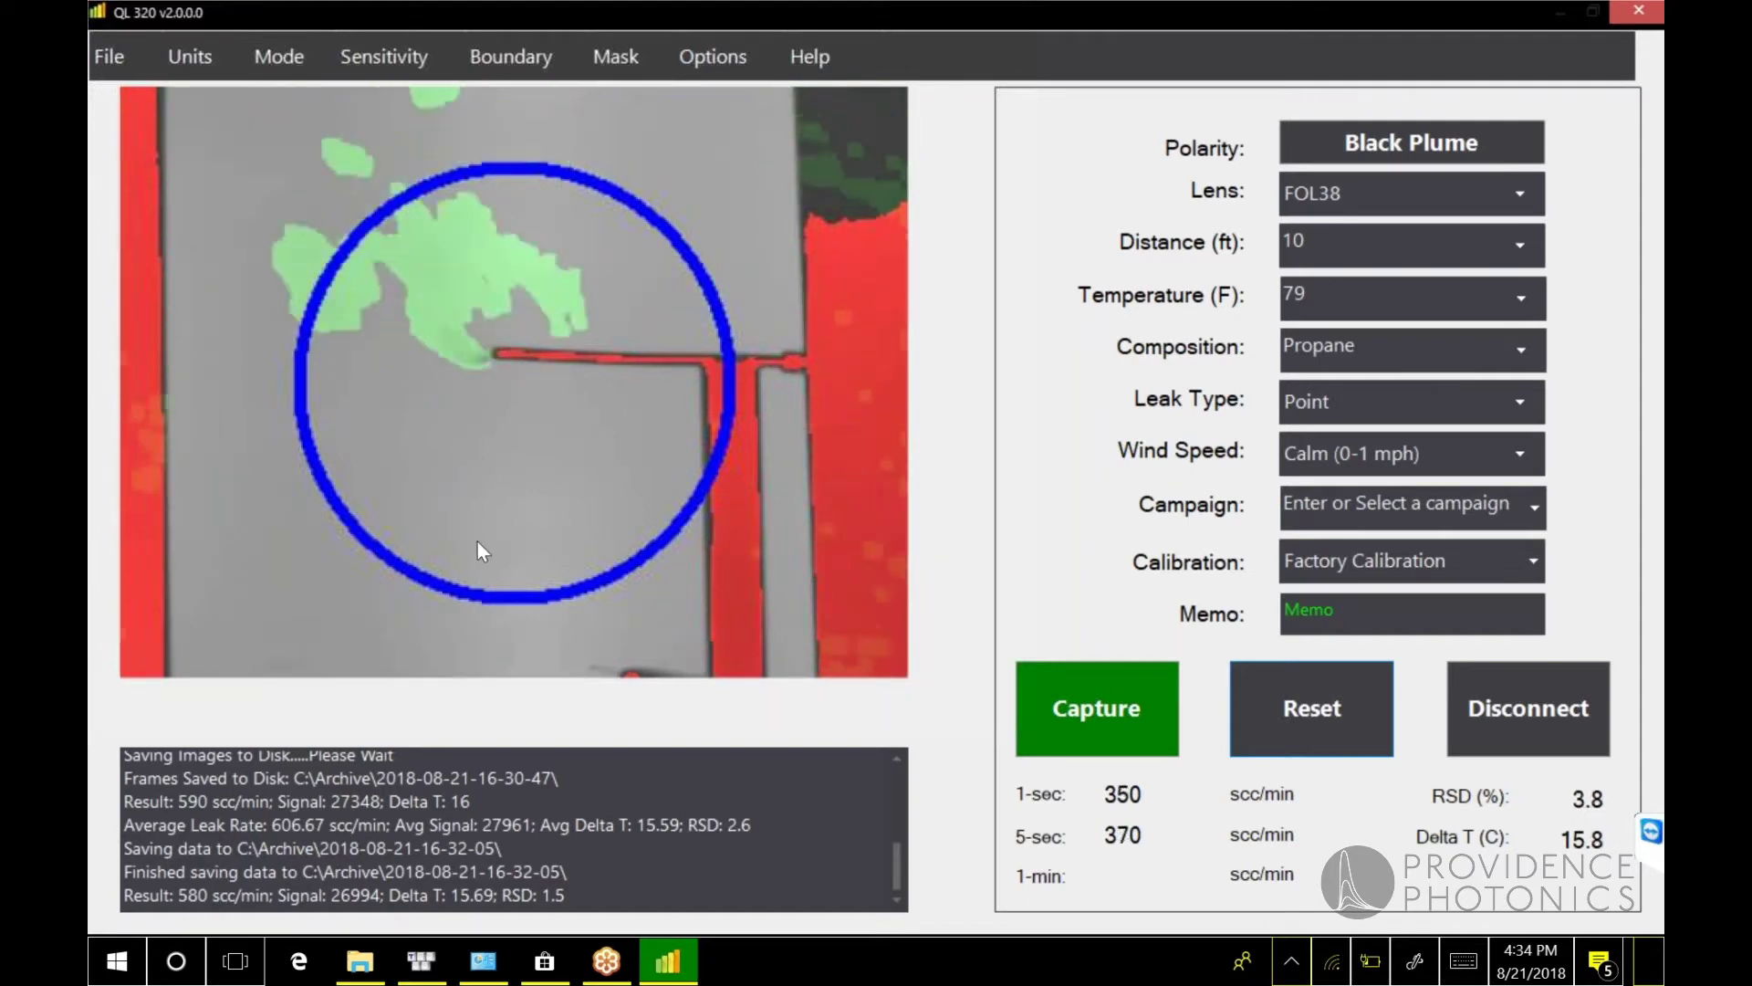
# Turn off the DeltaT, Plume and Boundary overlays under Options > Overlay
pyautogui.click(710, 61)
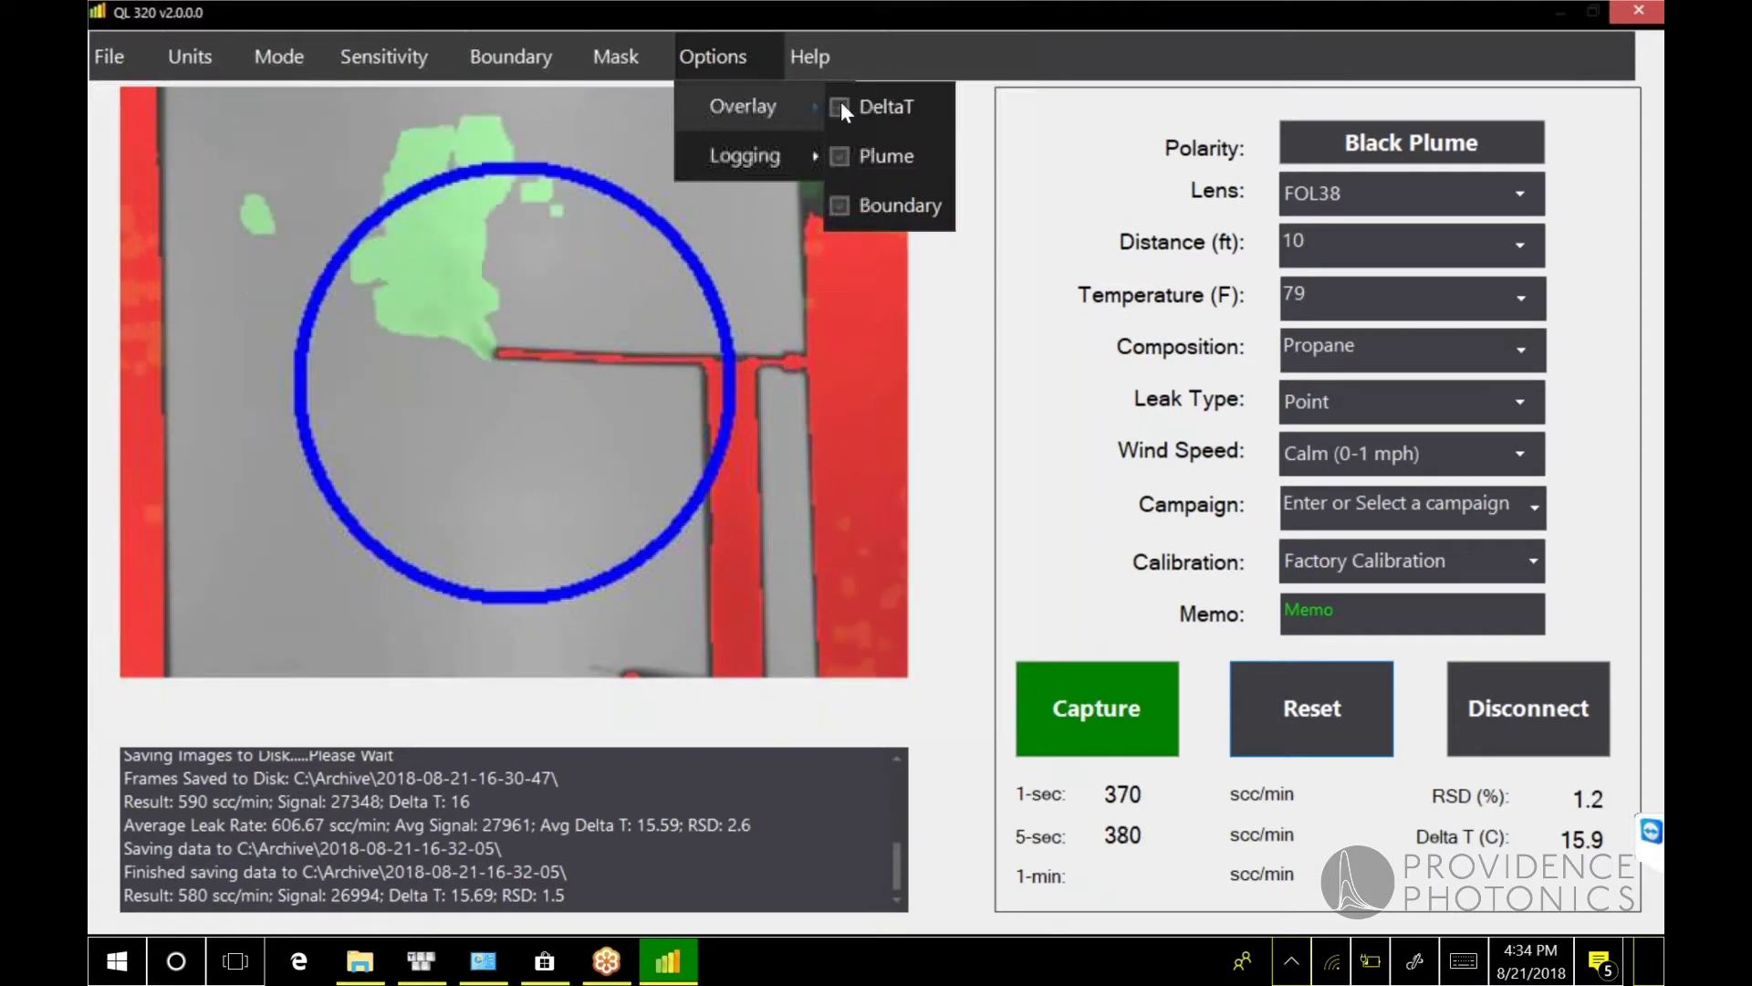
pyautogui.click(841, 101)
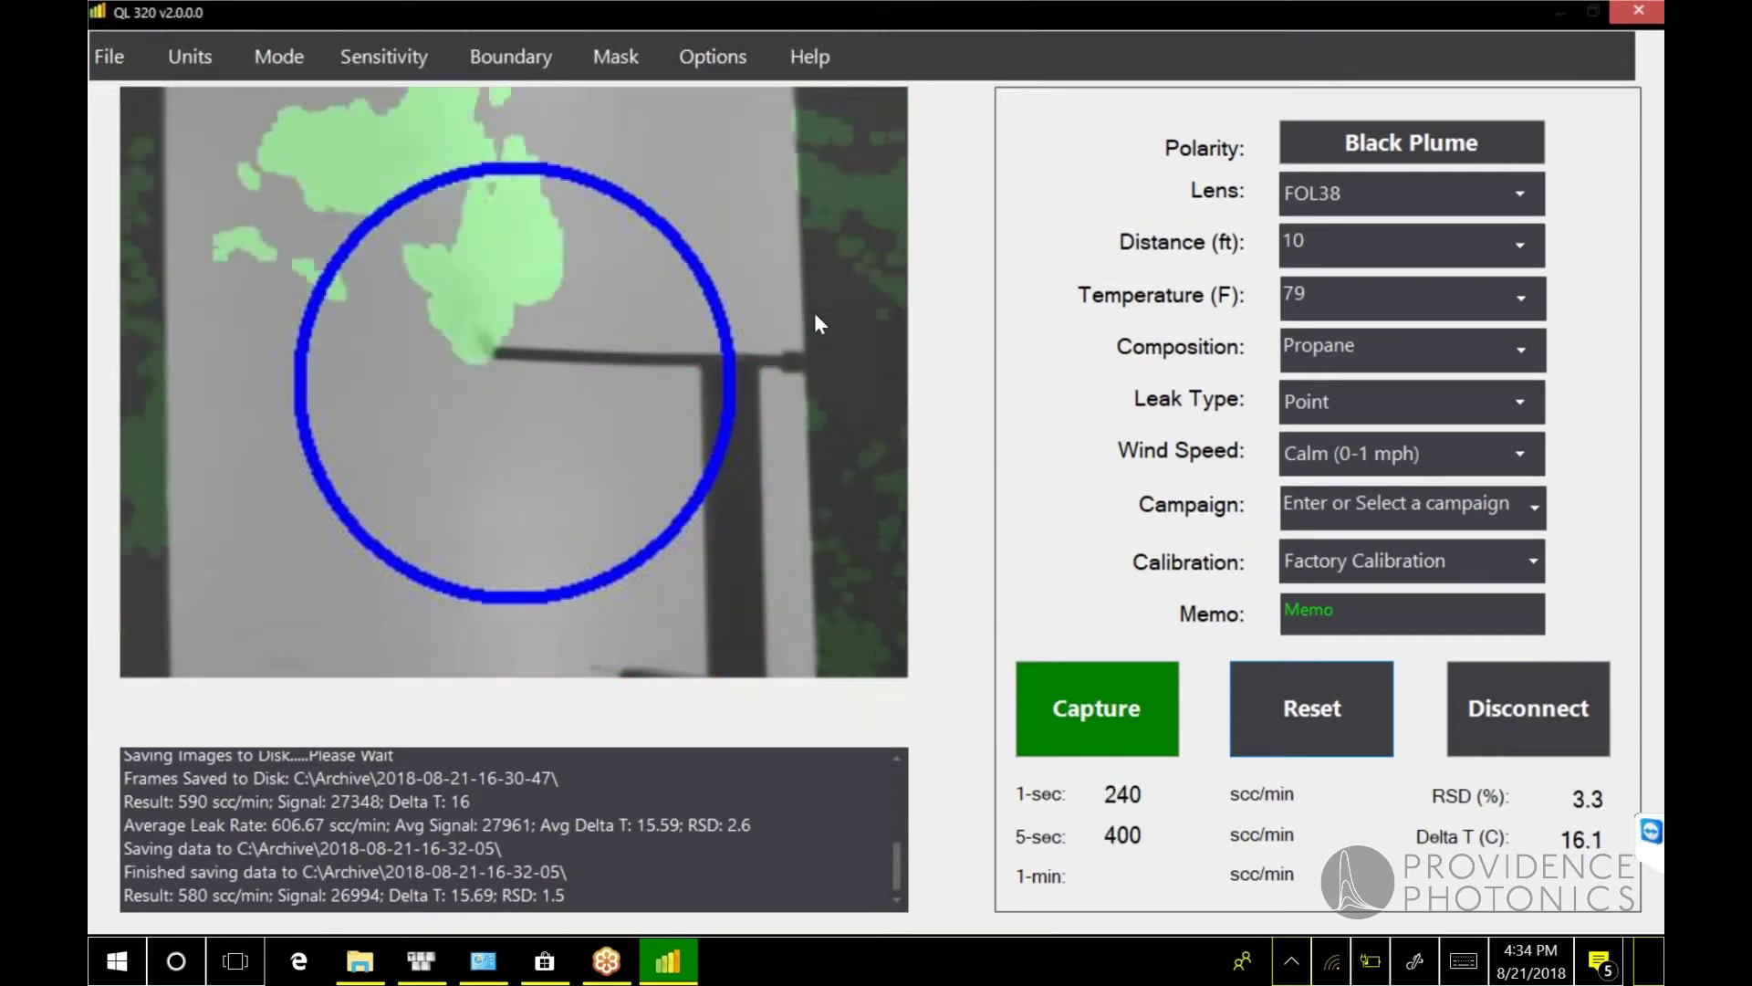
pyautogui.click(722, 67)
pyautogui.moveTo(731, 102)
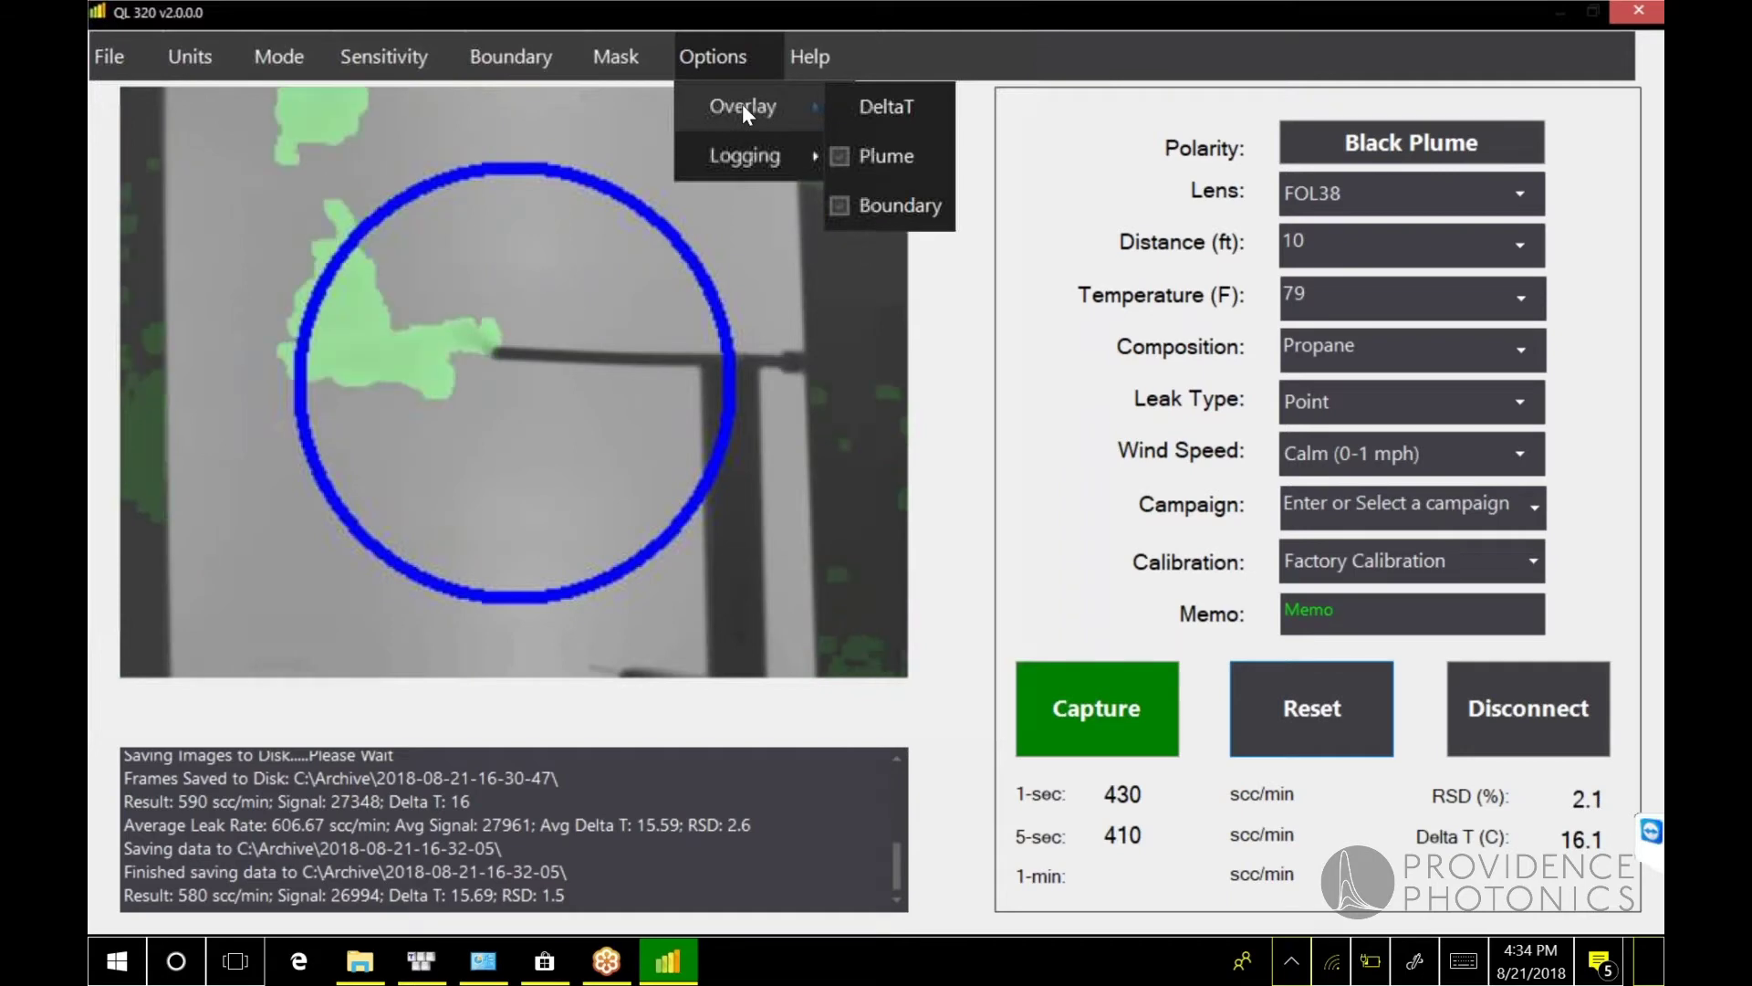
pyautogui.click(851, 146)
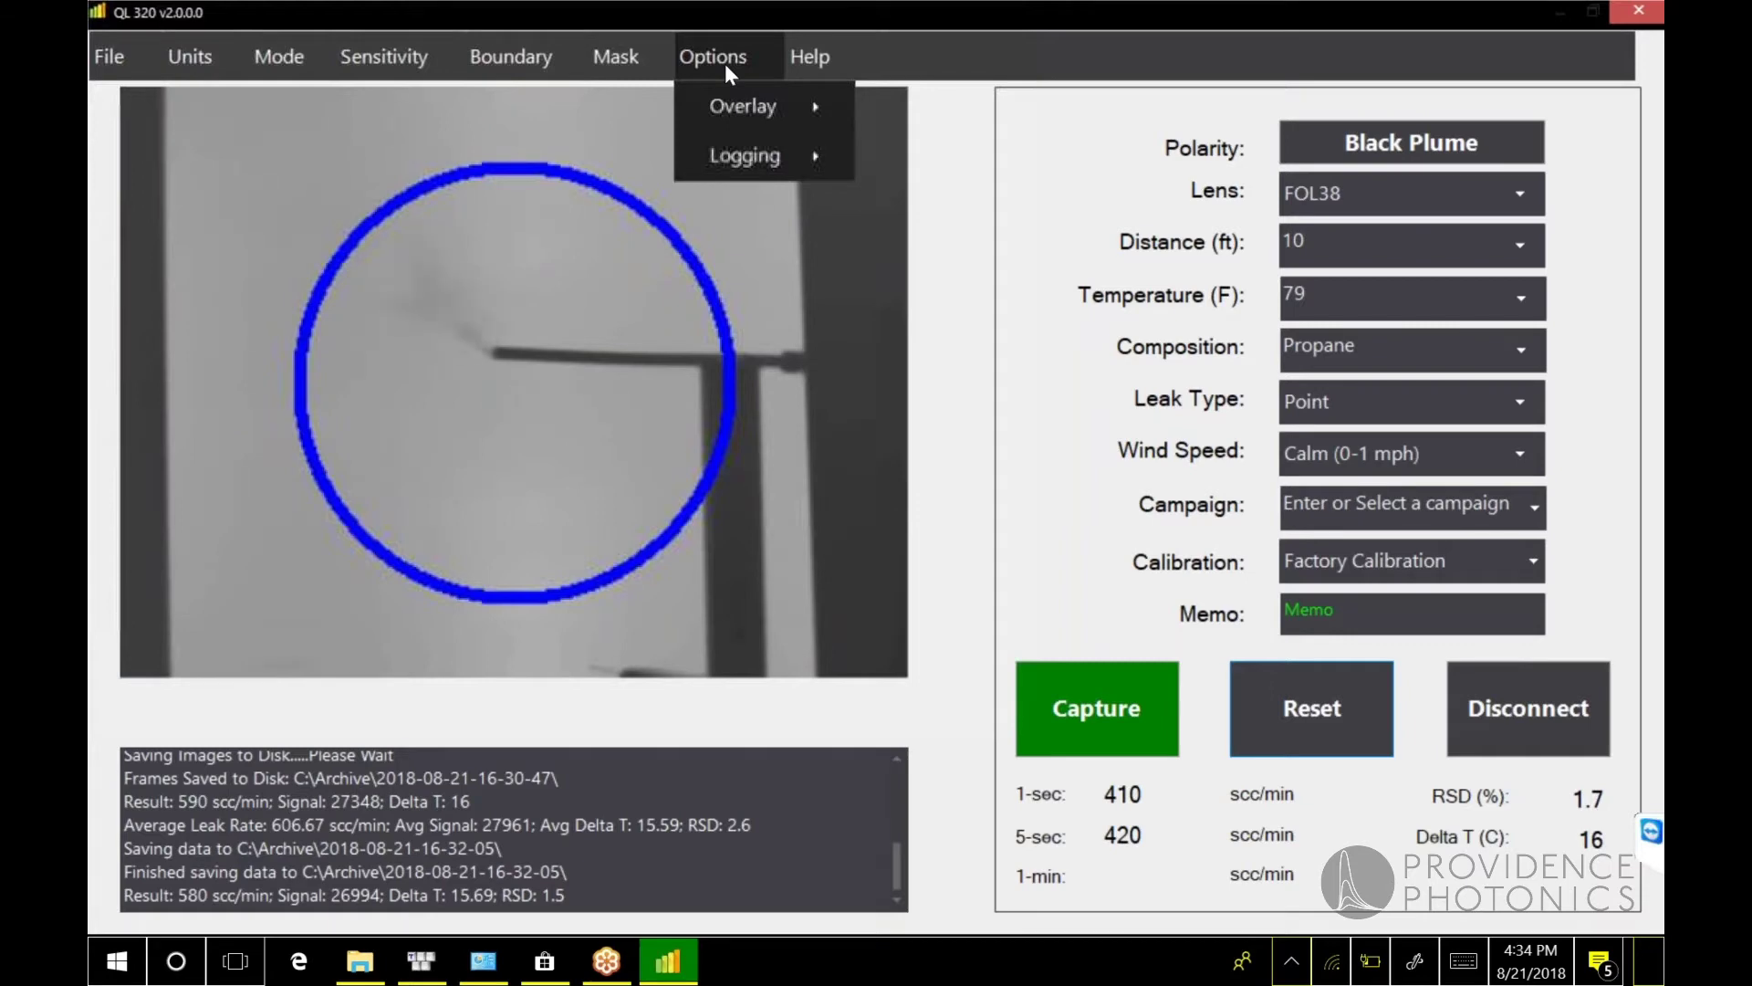
pyautogui.moveTo(748, 105)
pyautogui.click(858, 104)
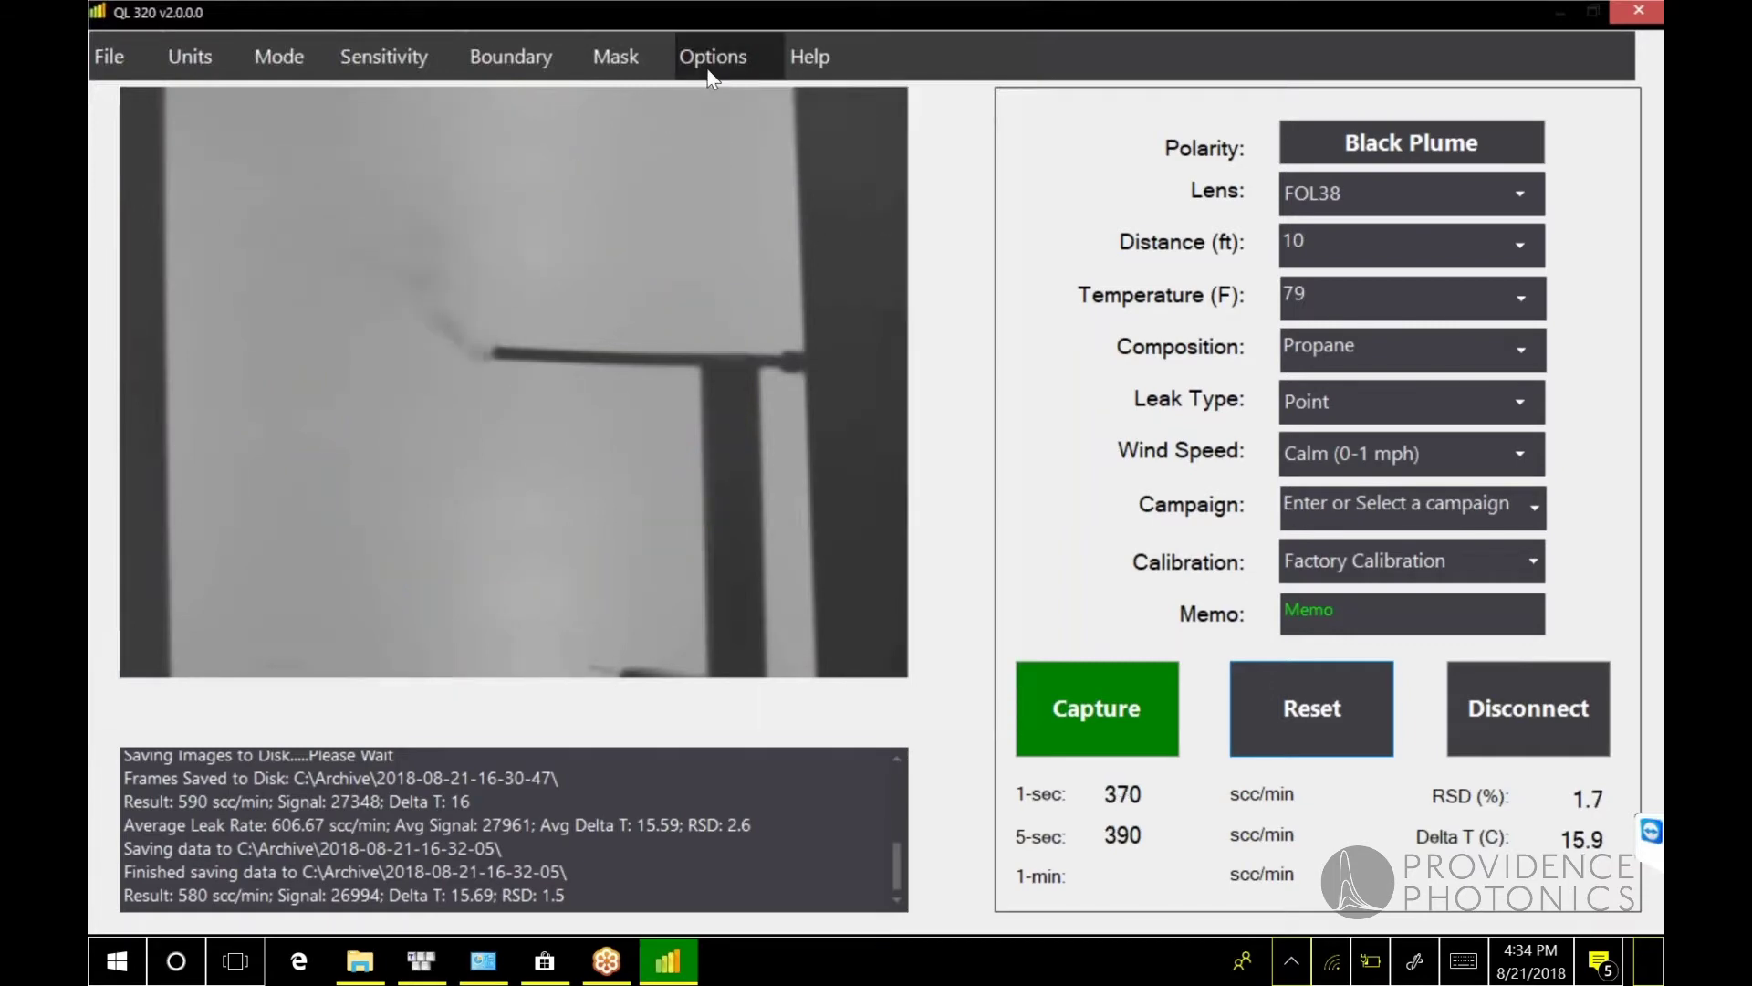
# Re-enable the DeltaT, Plume and Boundary overlays to show red, green and a blue ring
pyautogui.moveTo(730, 106)
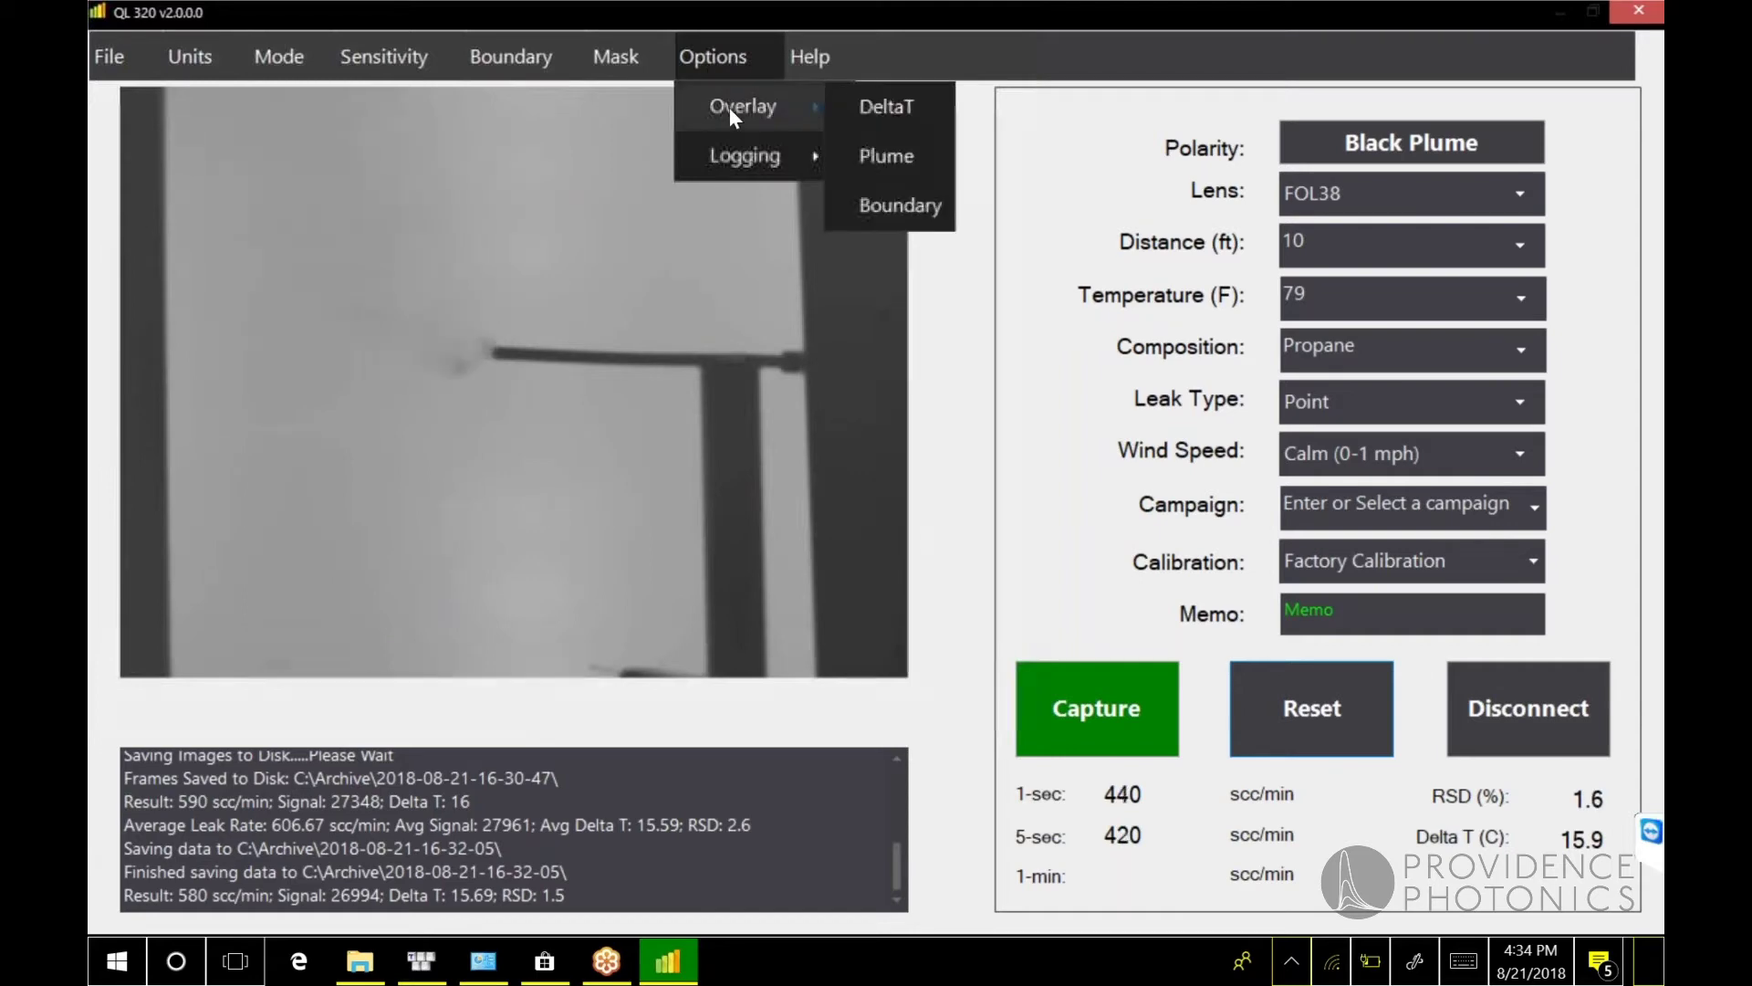
pyautogui.click(880, 107)
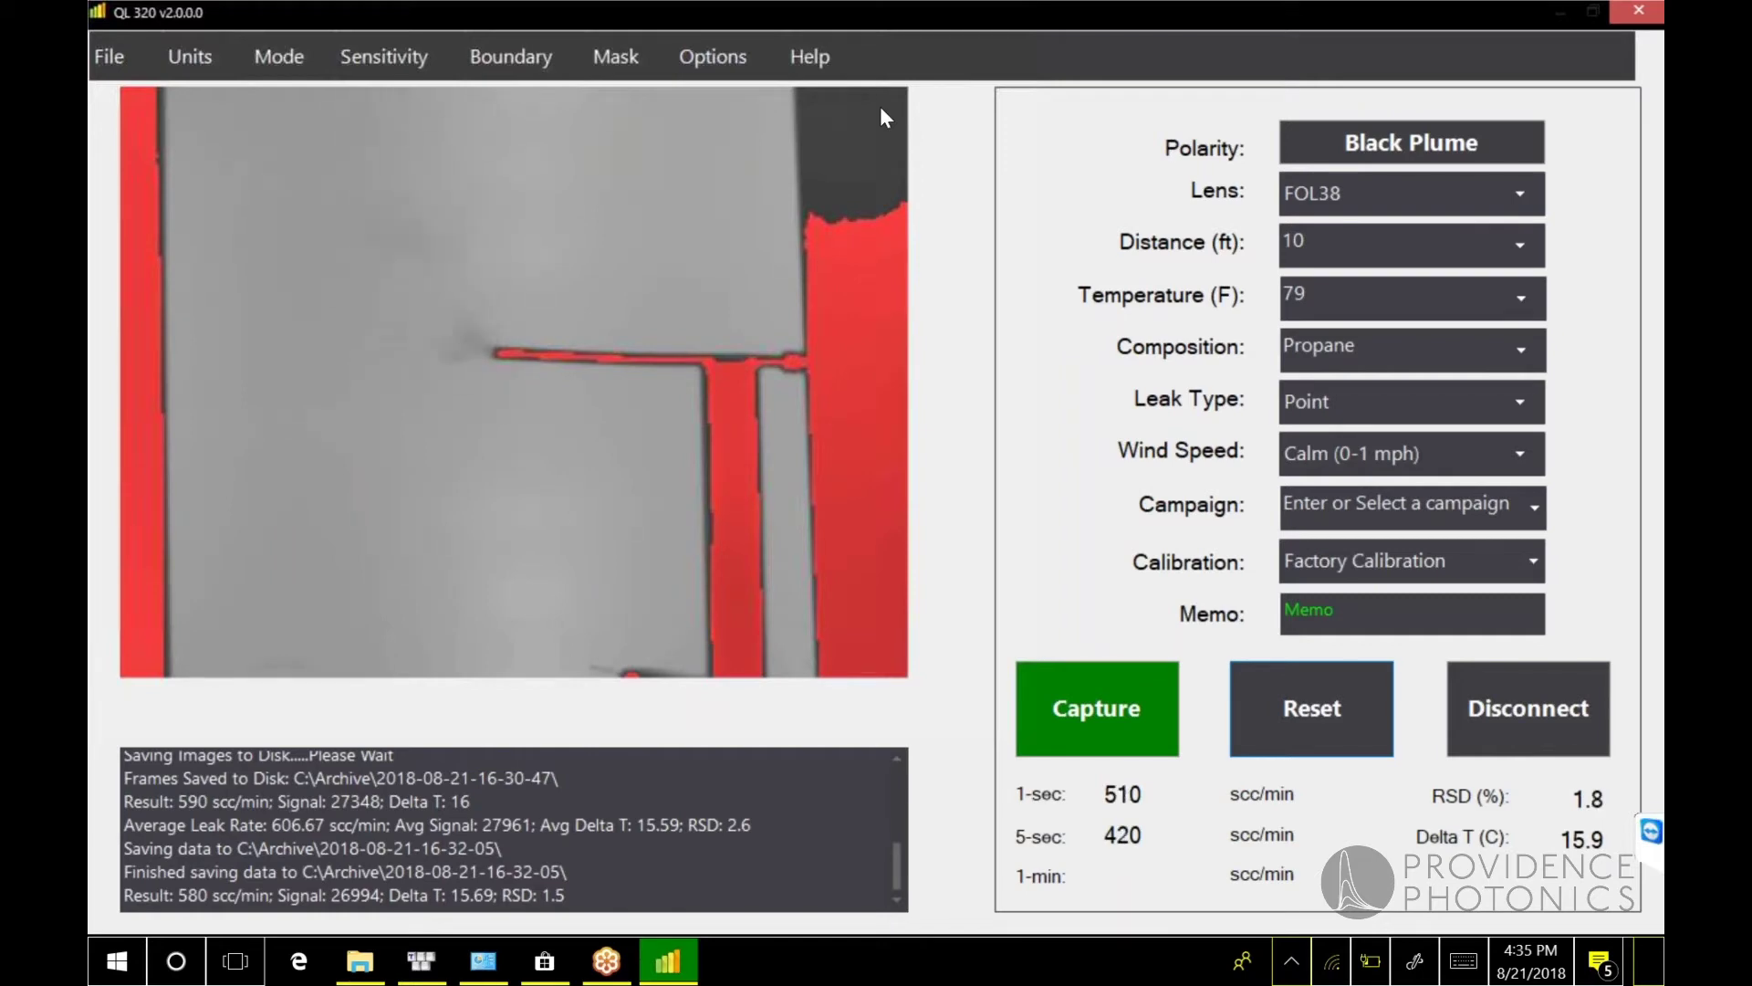
pyautogui.click(711, 62)
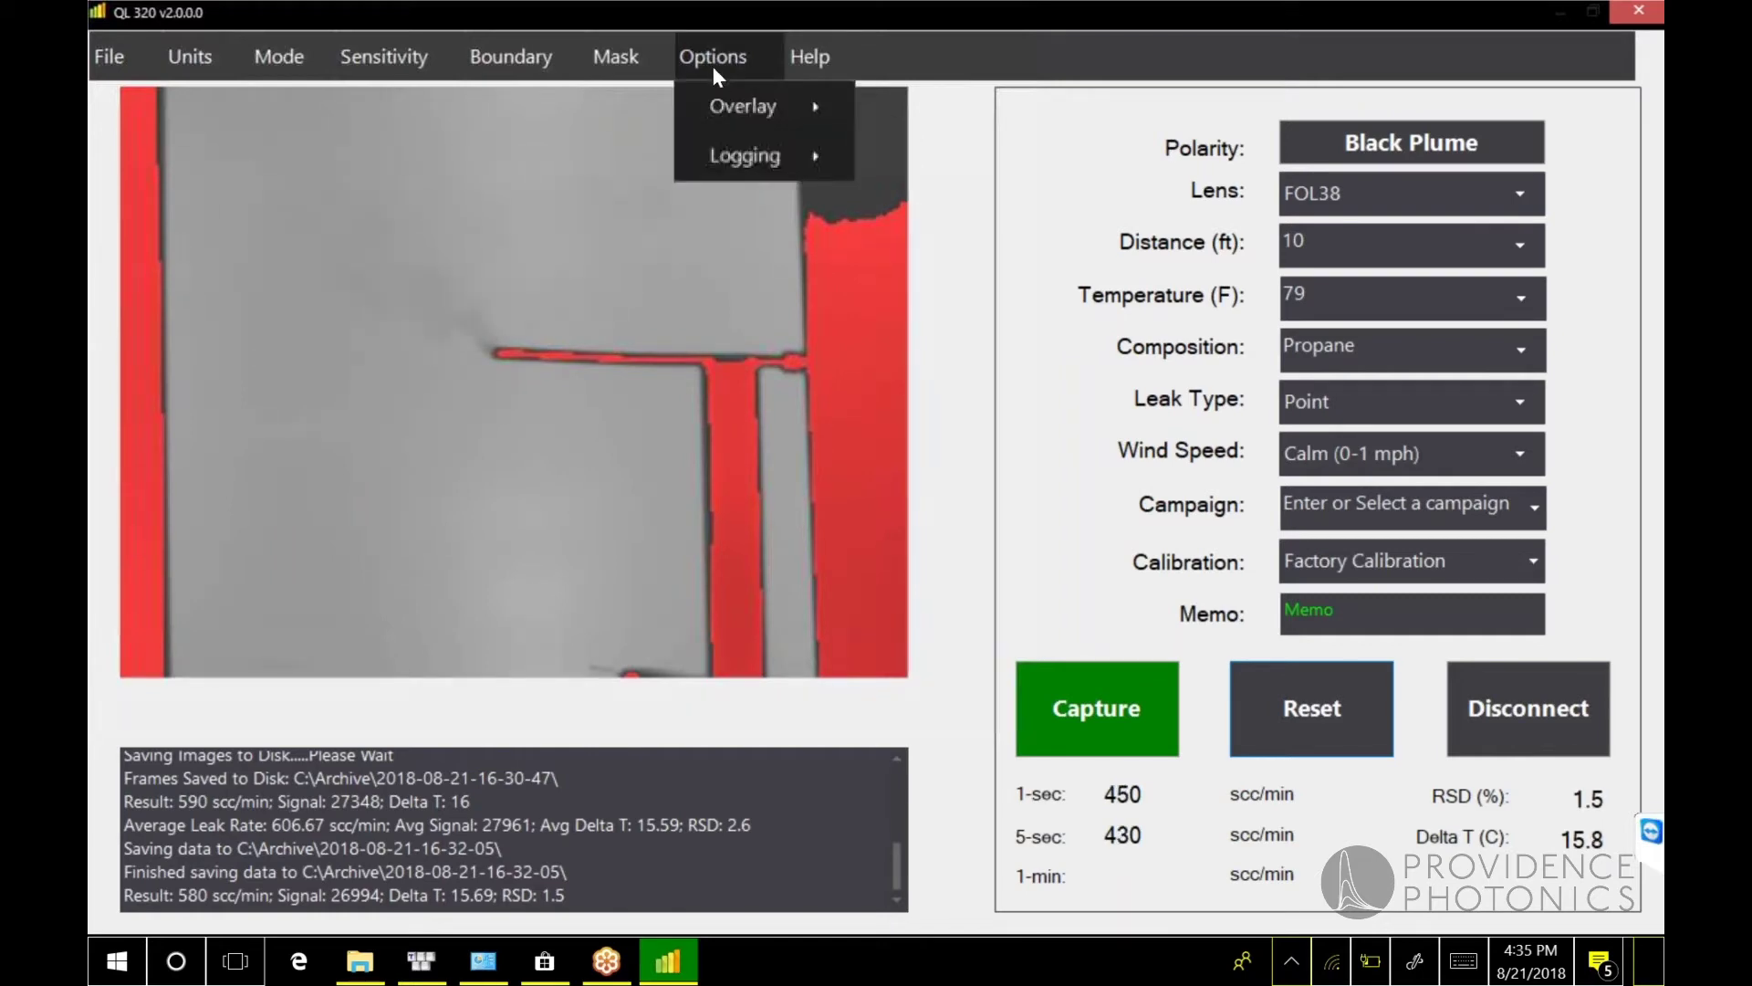
pyautogui.moveTo(730, 98)
pyautogui.click(862, 154)
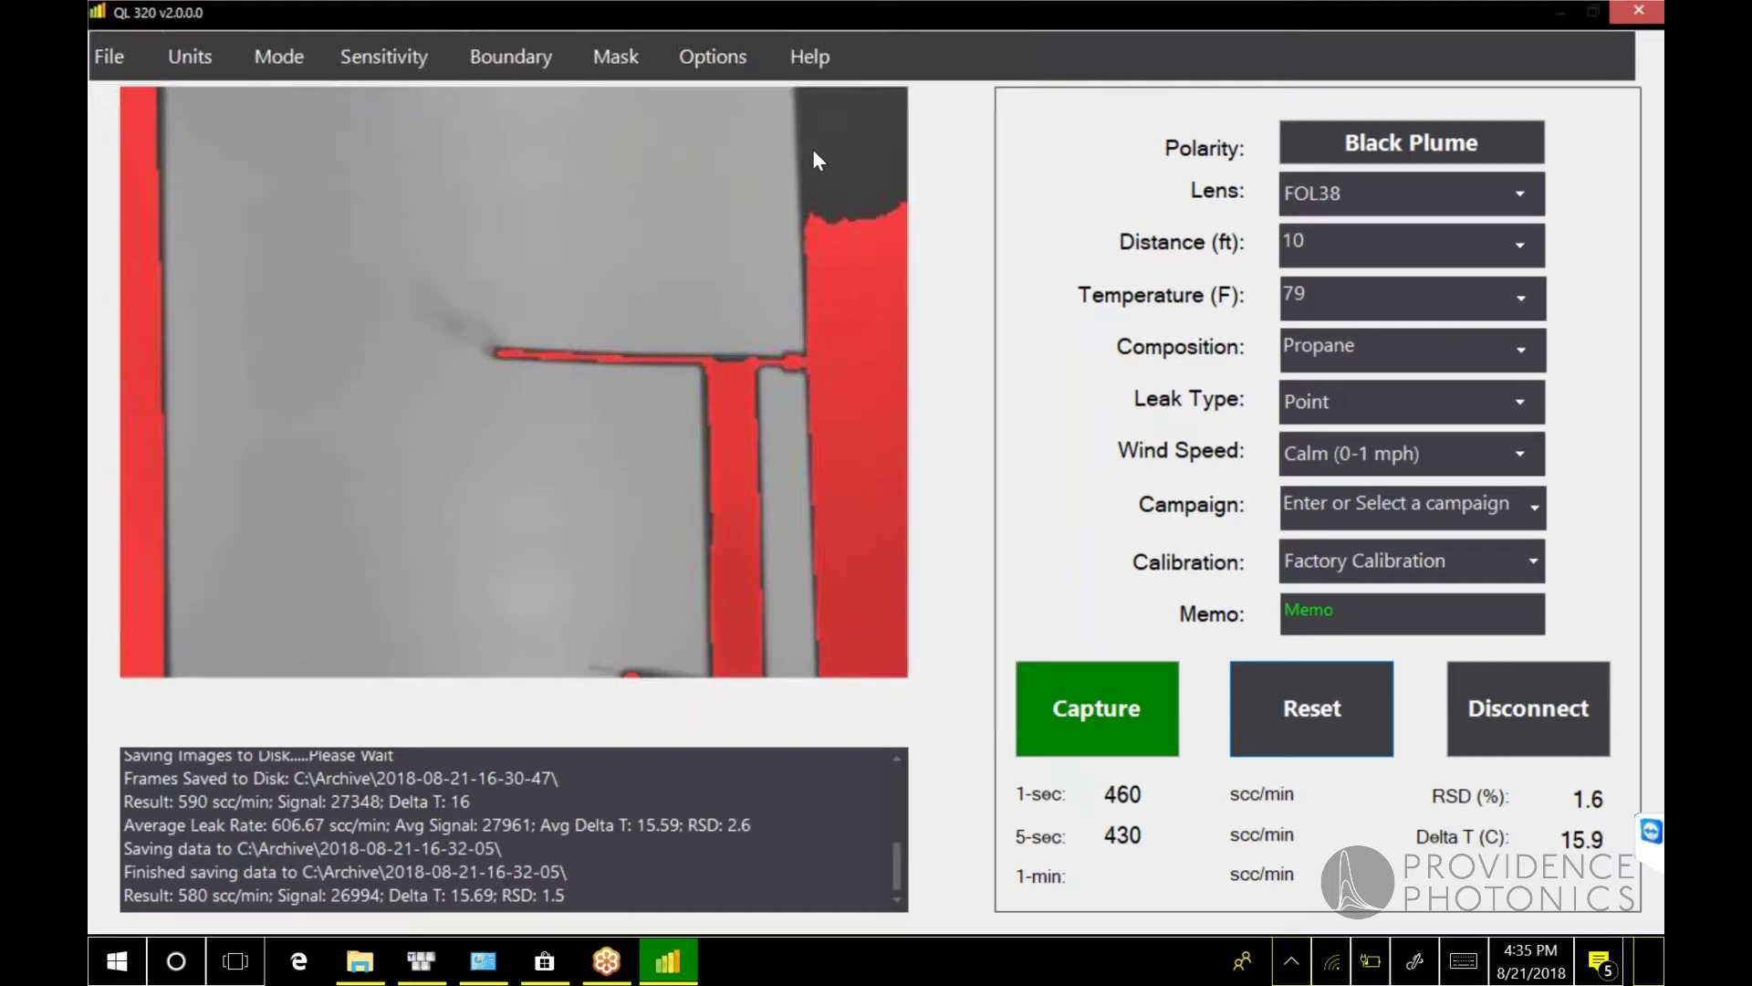
pyautogui.click(705, 68)
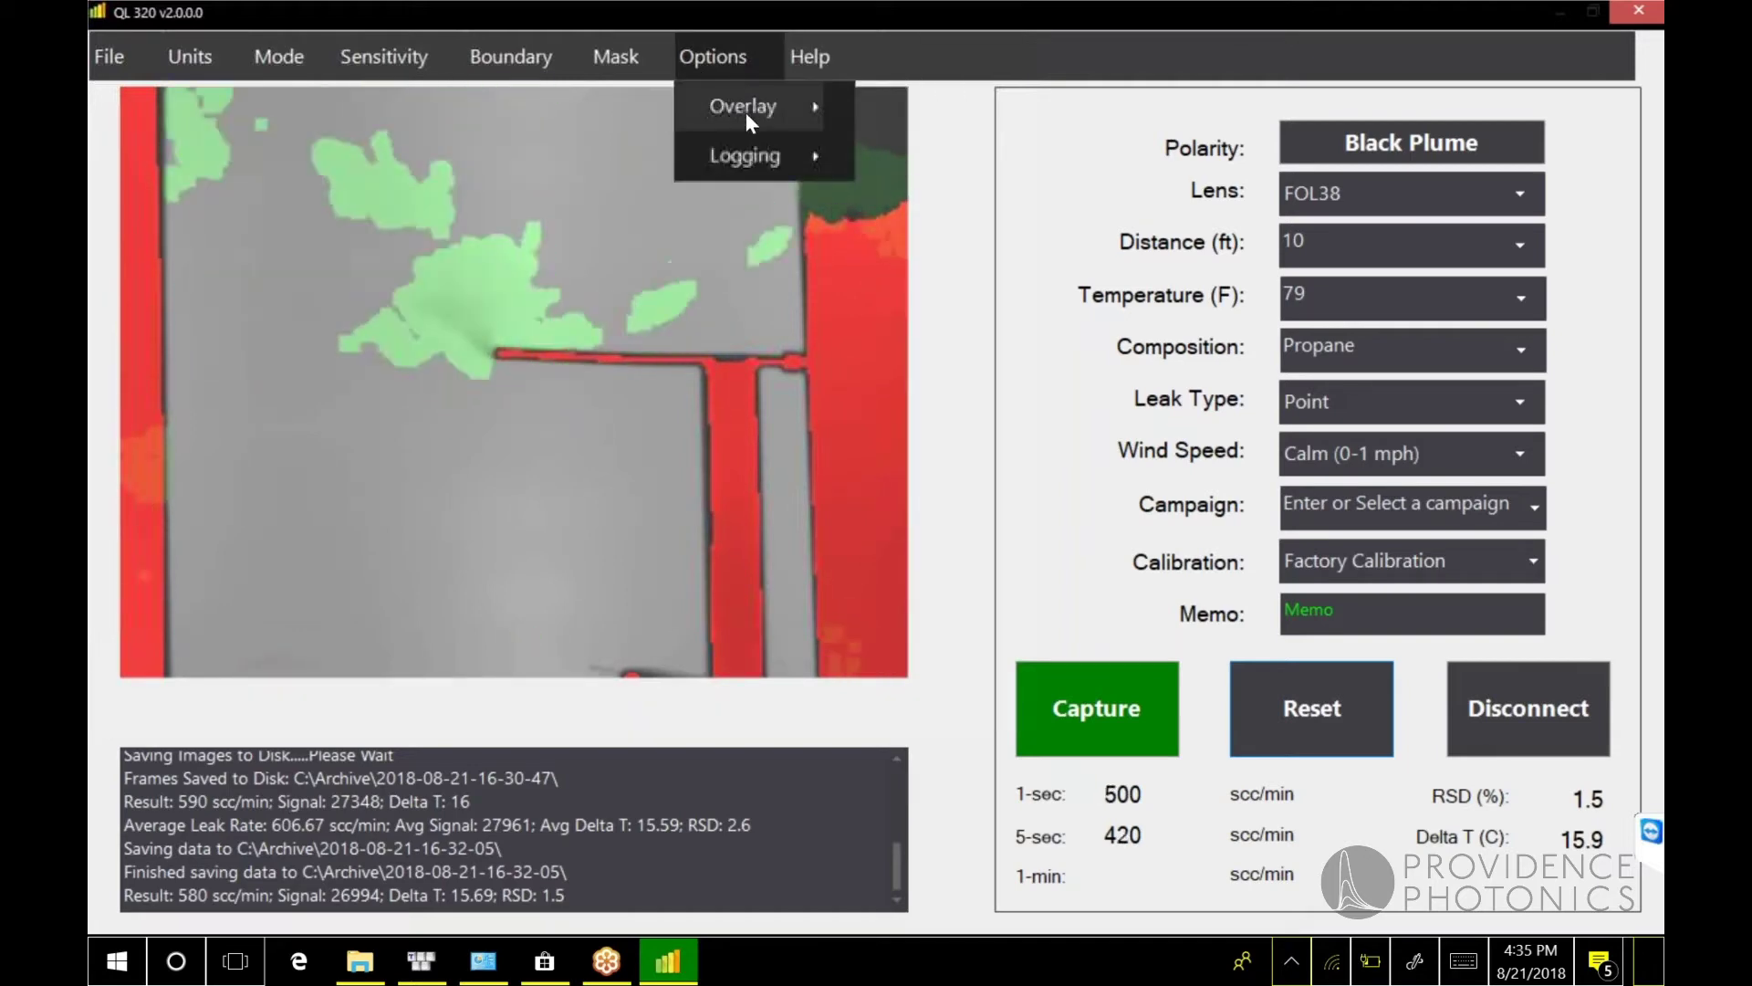
pyautogui.moveTo(747, 110)
pyautogui.click(880, 205)
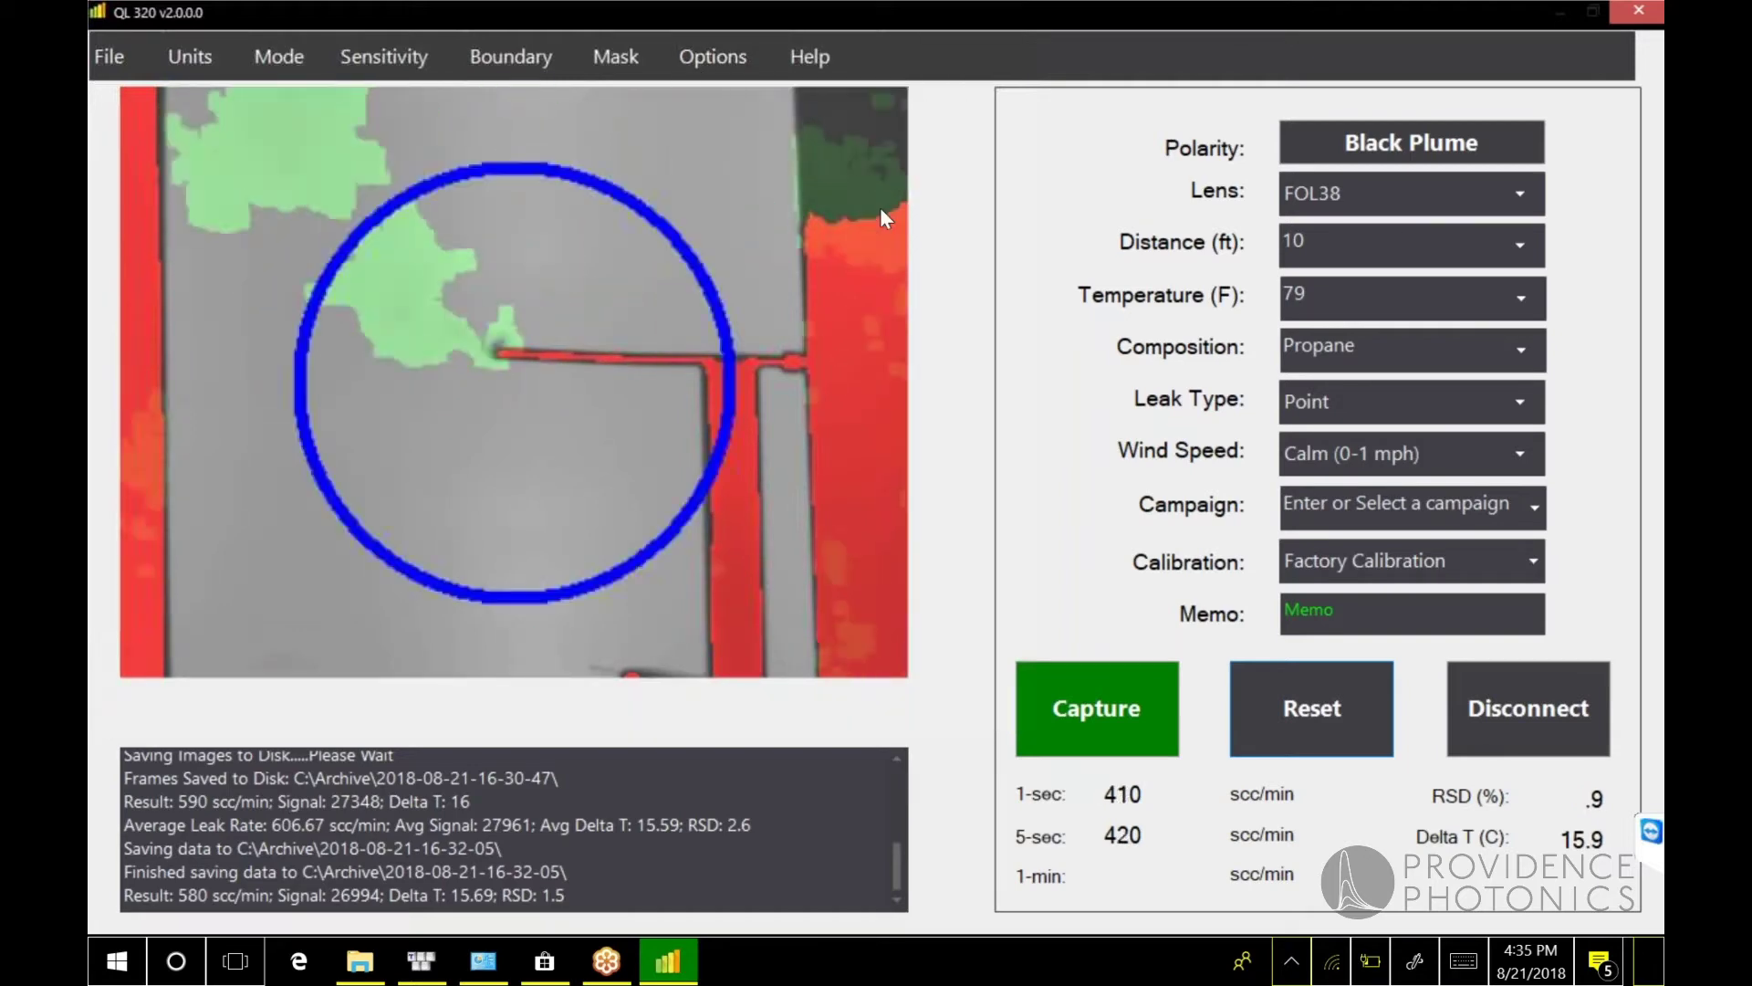
# Check the Distance and Temperature units, then set the leak-rate unit to sl/min
pyautogui.click(183, 54)
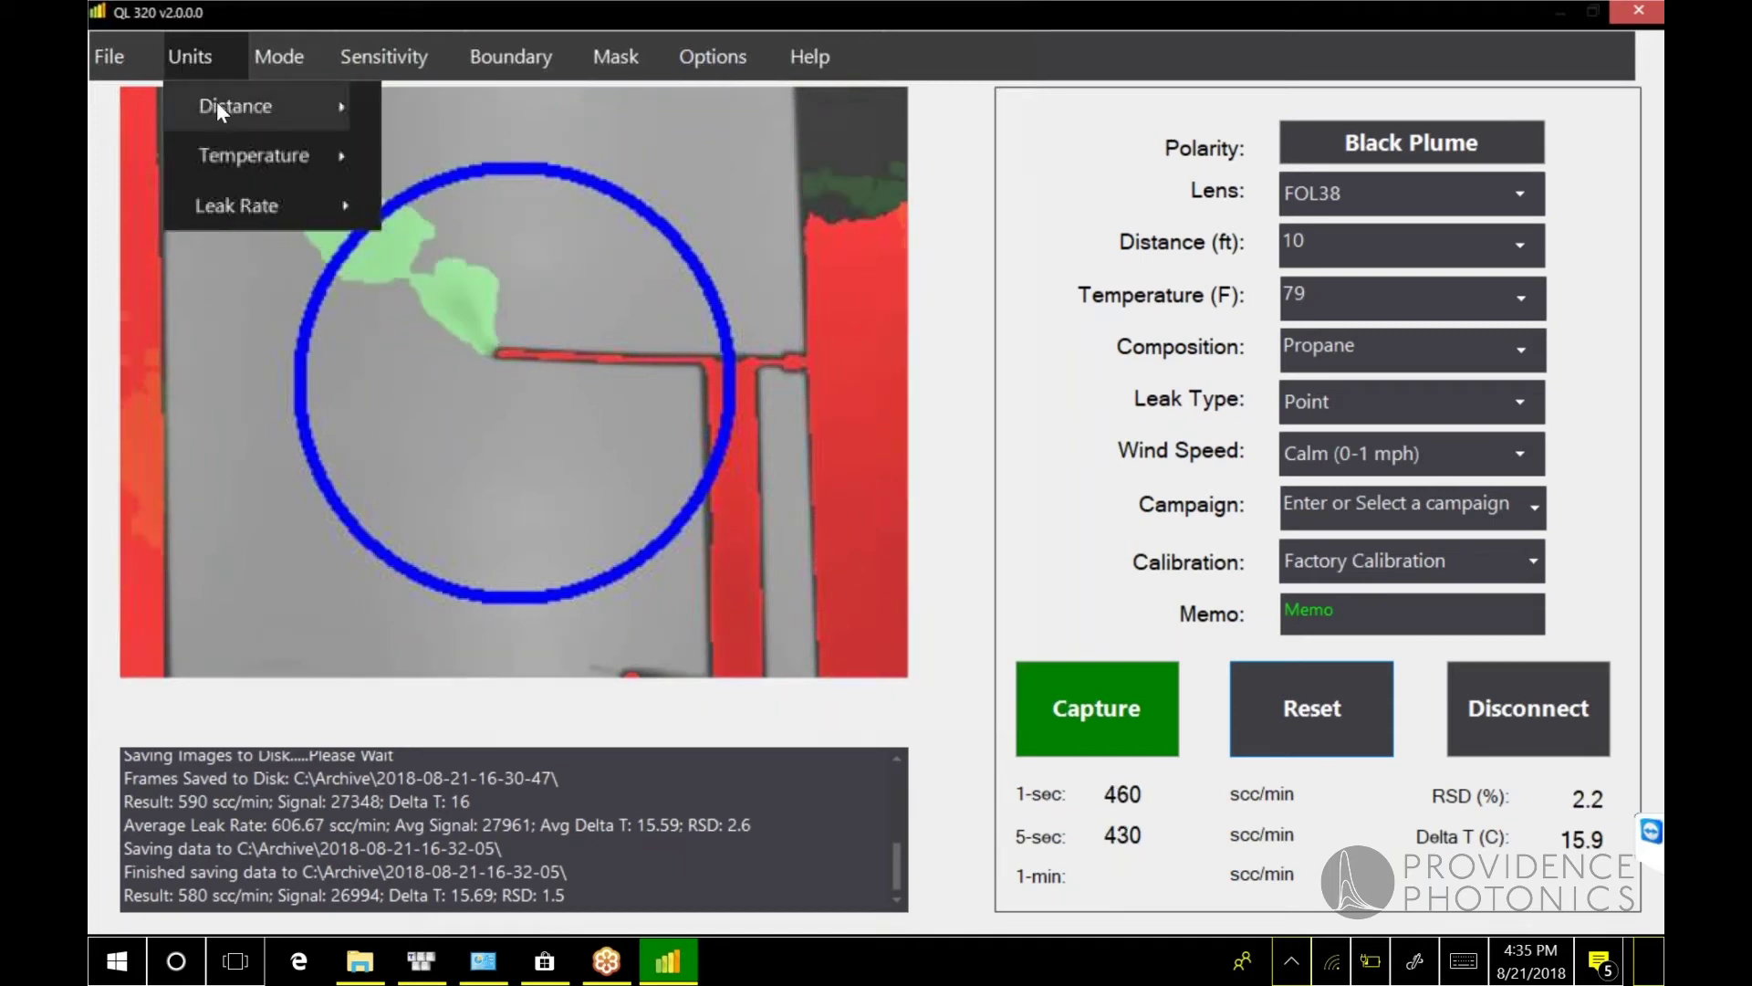
pyautogui.moveTo(217, 101)
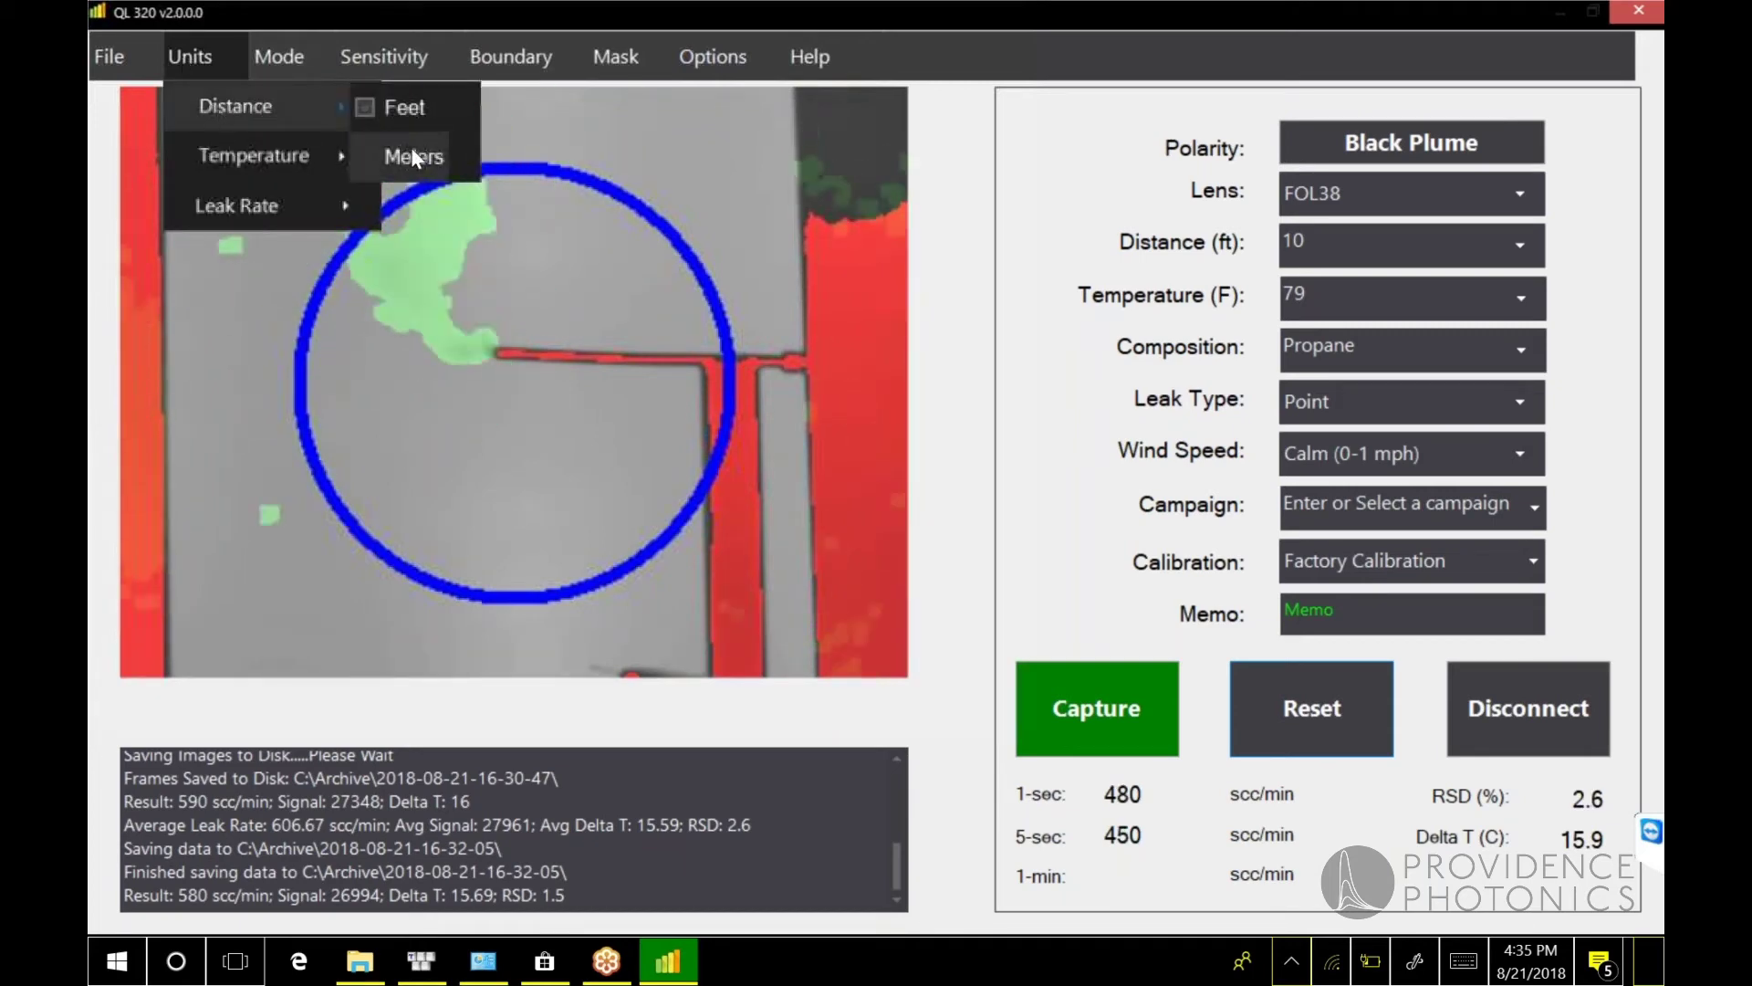
pyautogui.moveTo(228, 153)
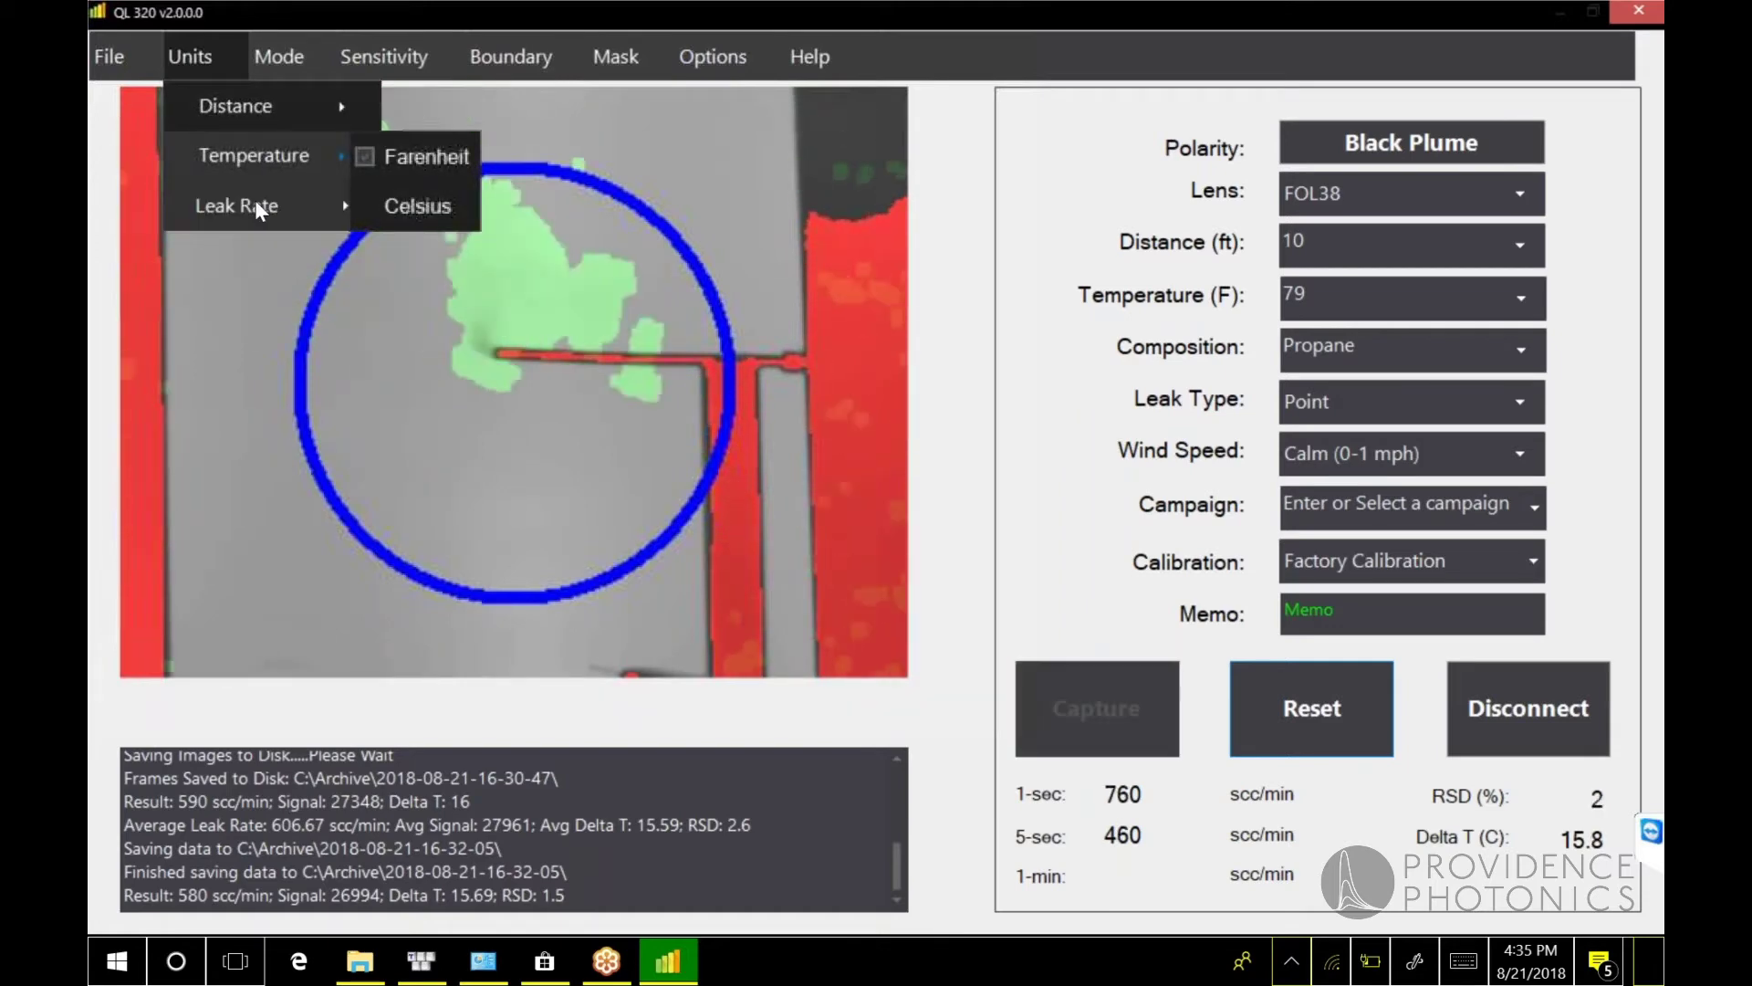
pyautogui.moveTo(241, 205)
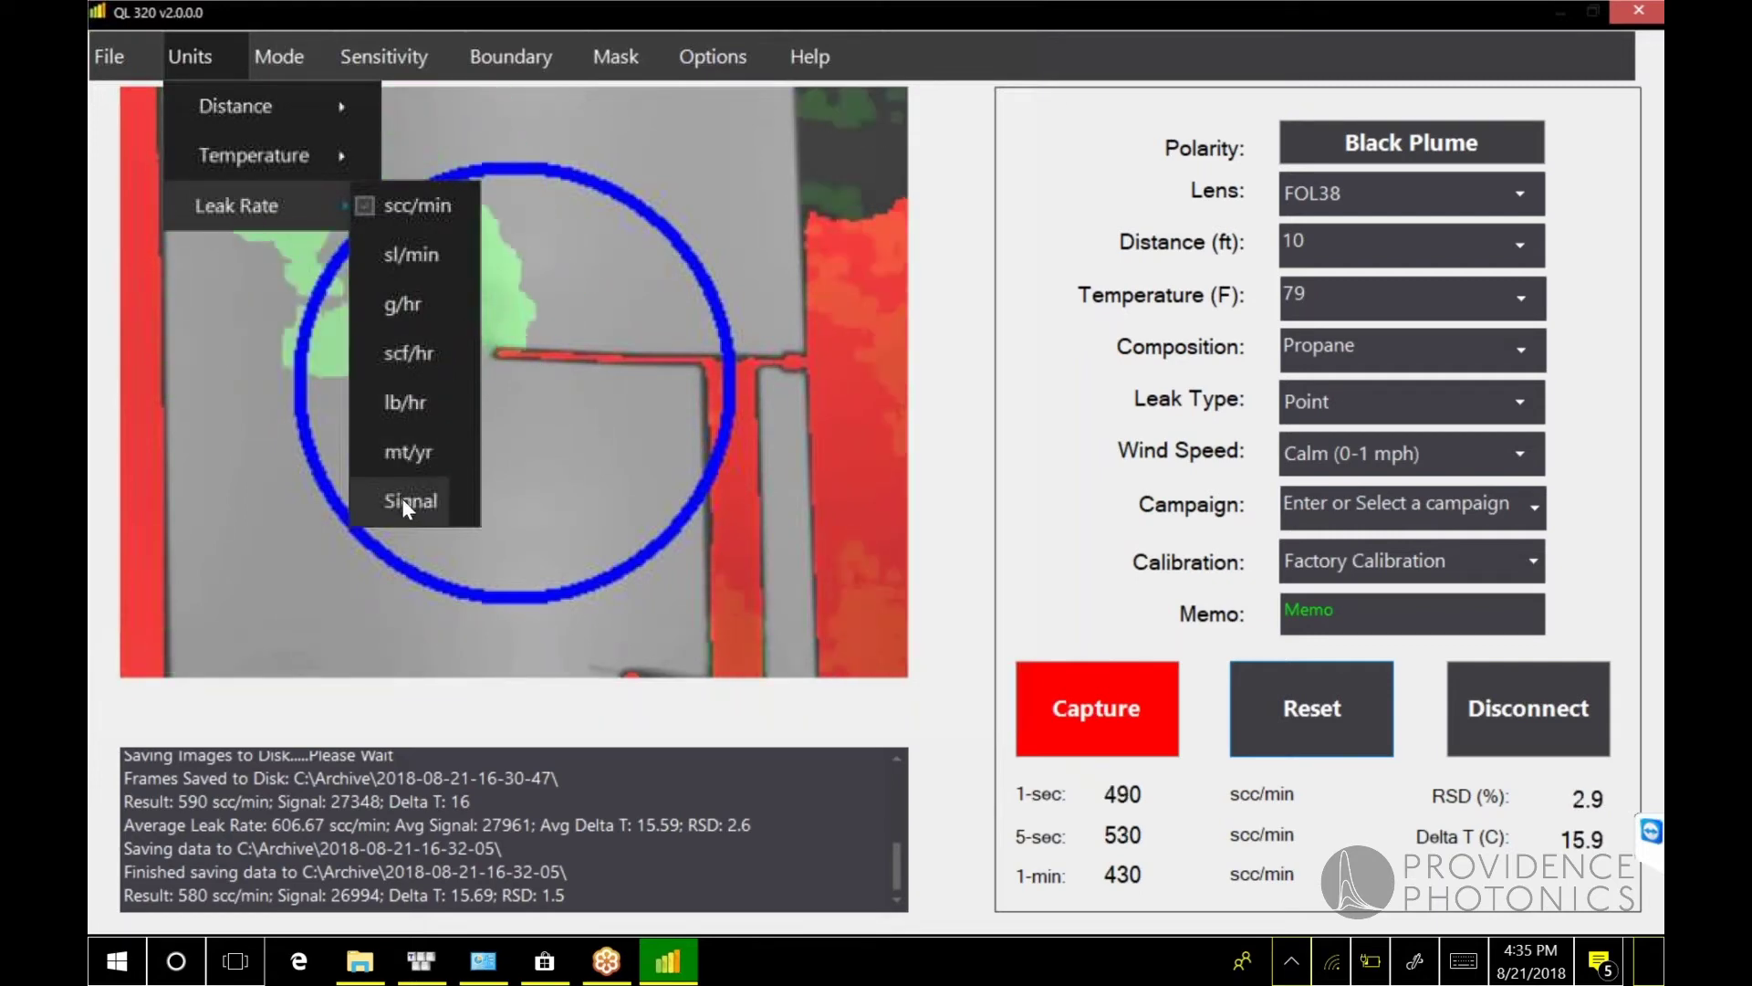
pyautogui.click(418, 256)
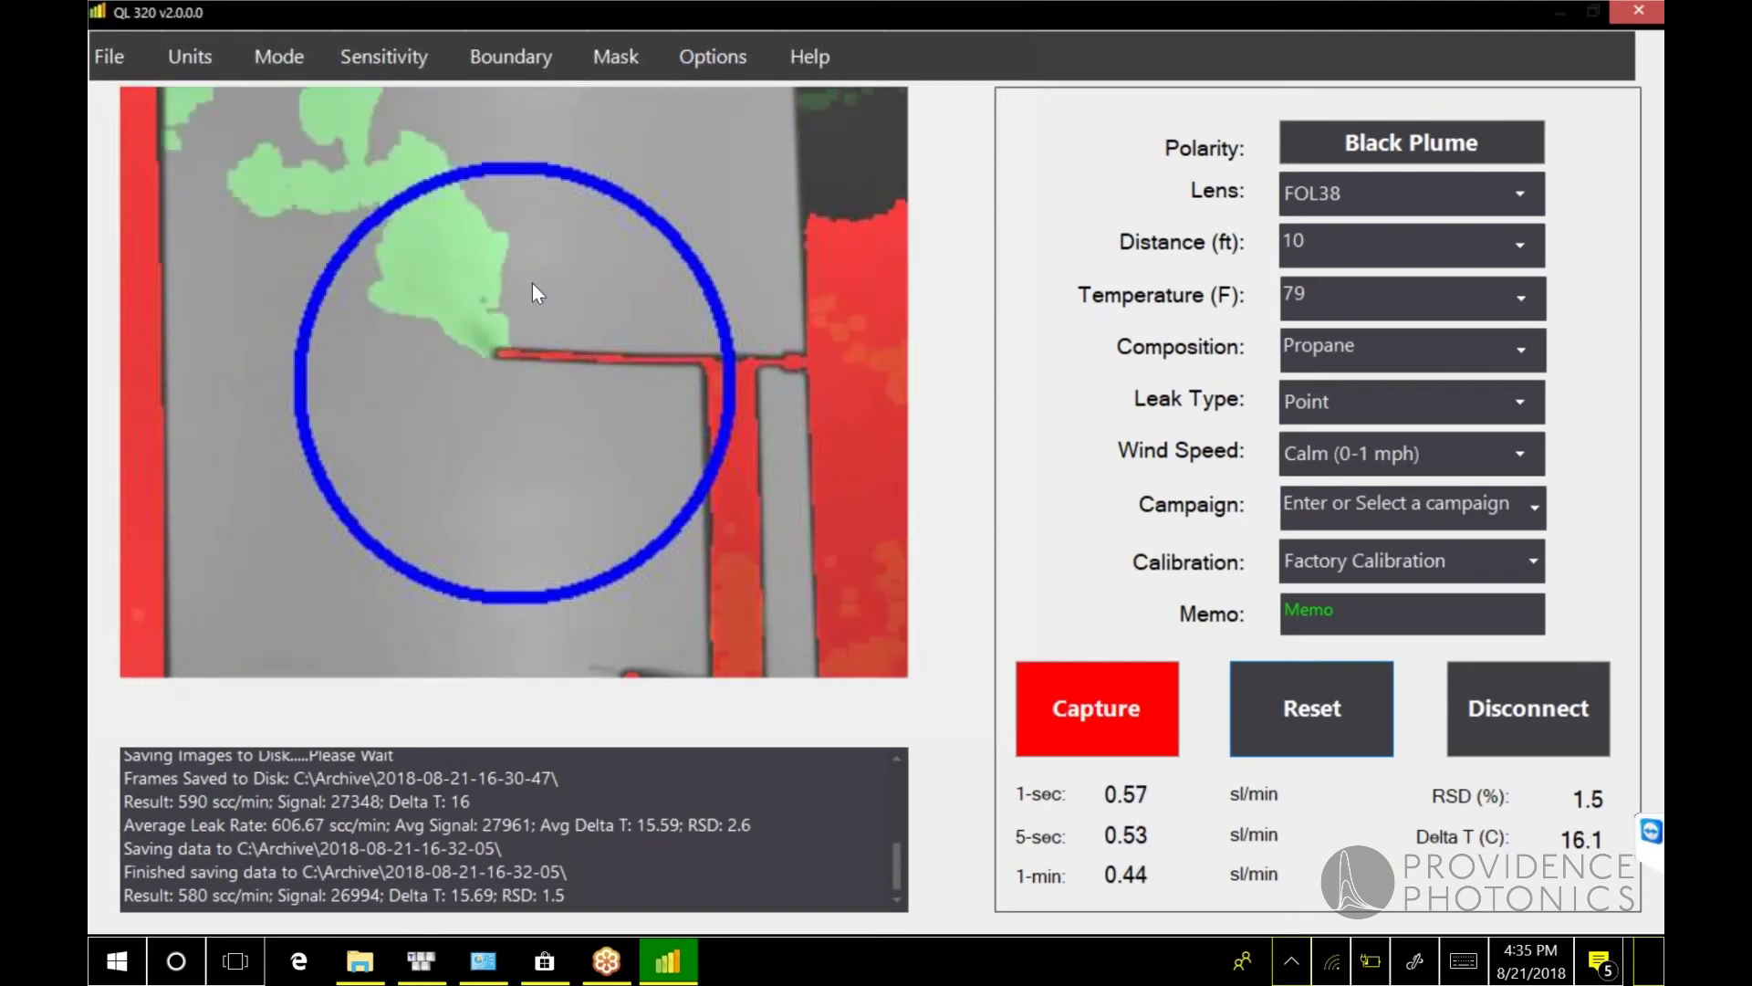
pyautogui.click(276, 53)
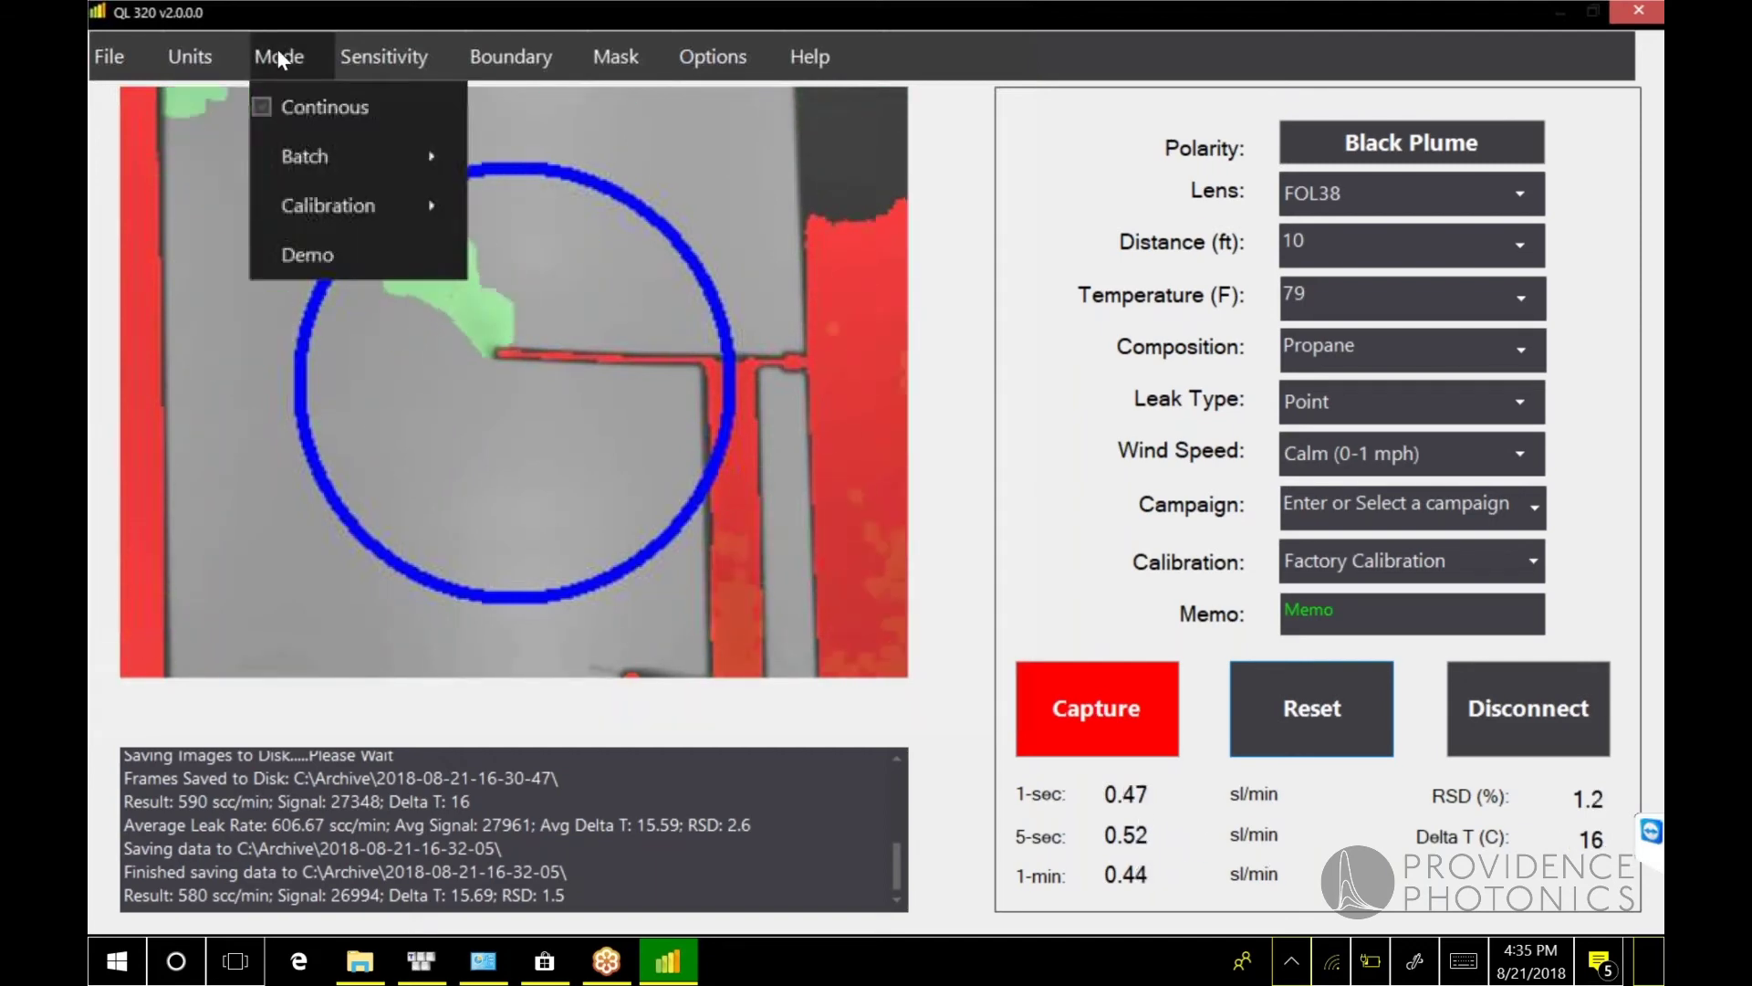
# Browse the Batch and Calibration mode options and view the Auto and Manual sensitivity choices
pyautogui.moveTo(292, 151)
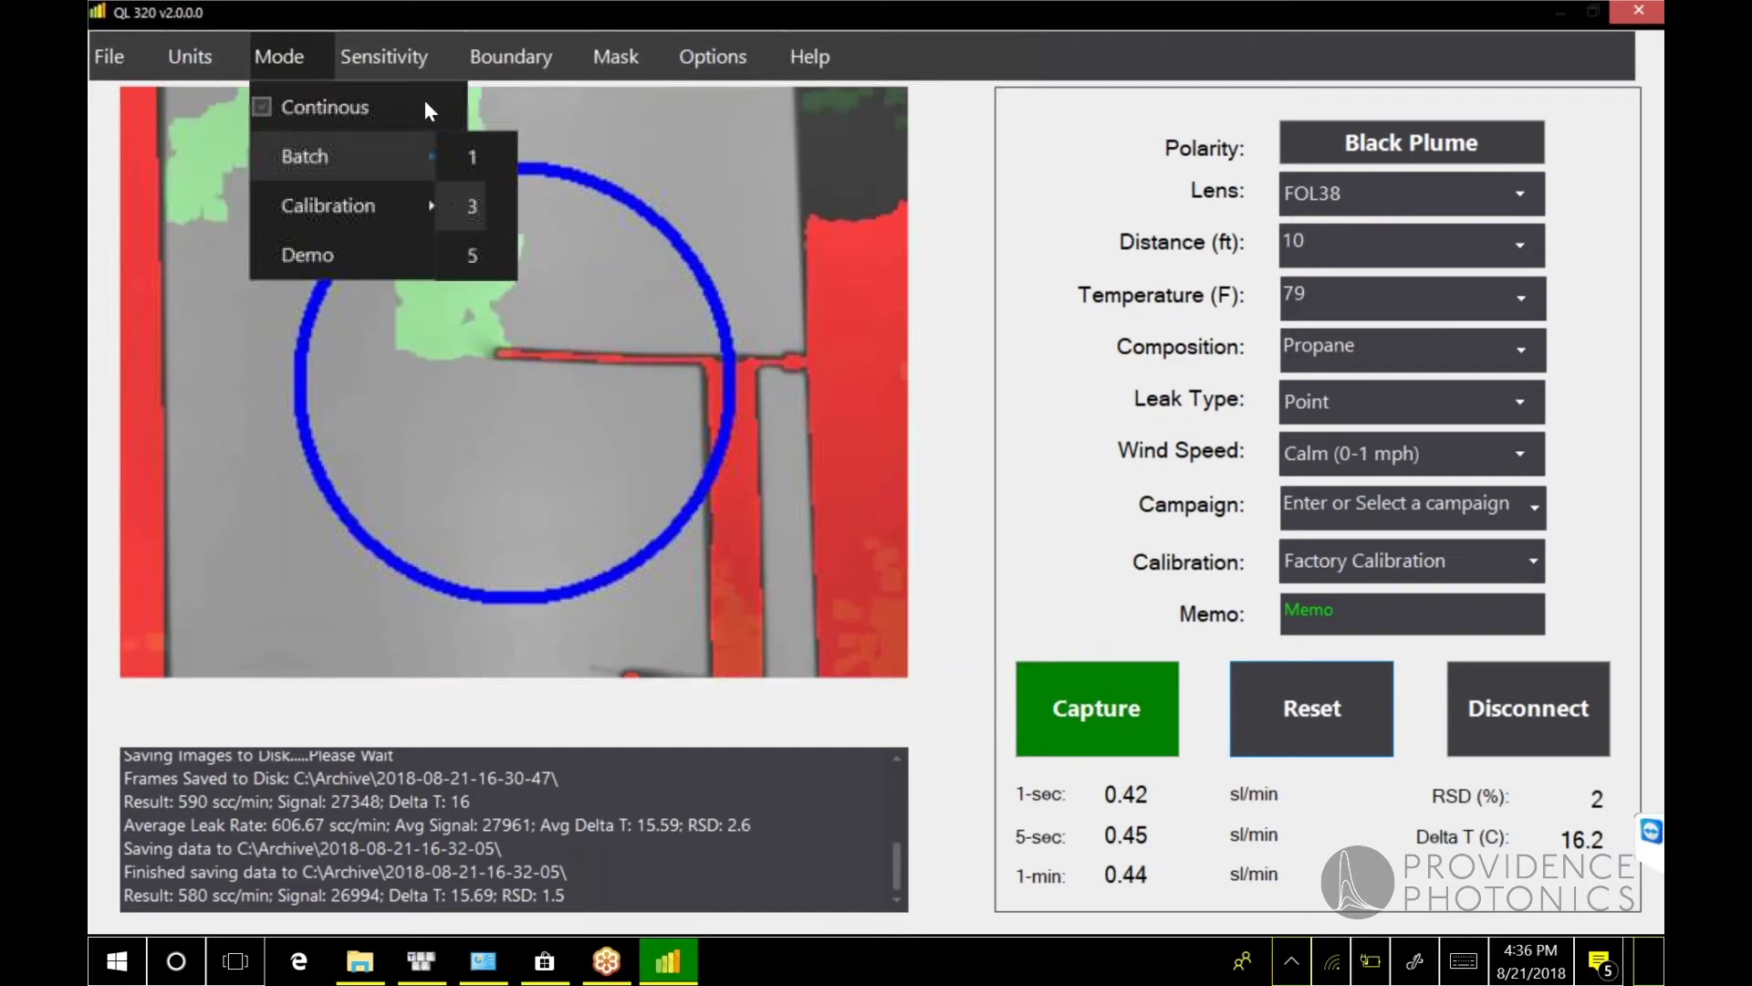
pyautogui.click(383, 57)
pyautogui.click(301, 57)
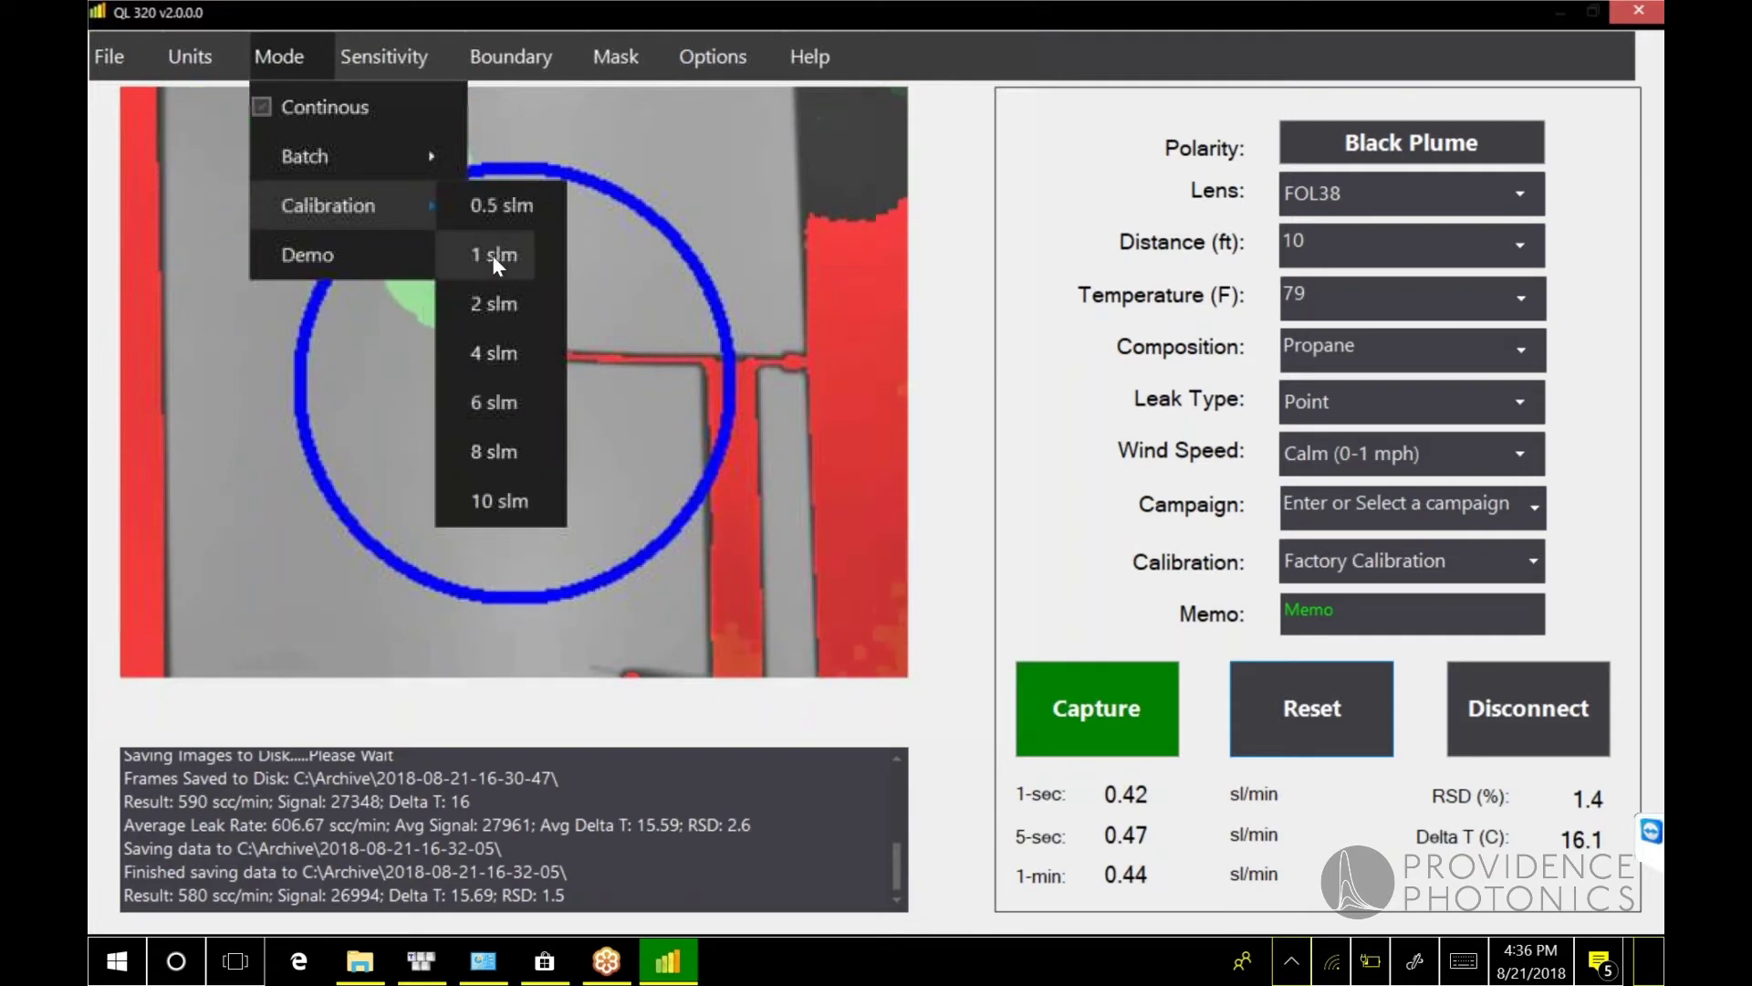
pyautogui.moveTo(387, 47)
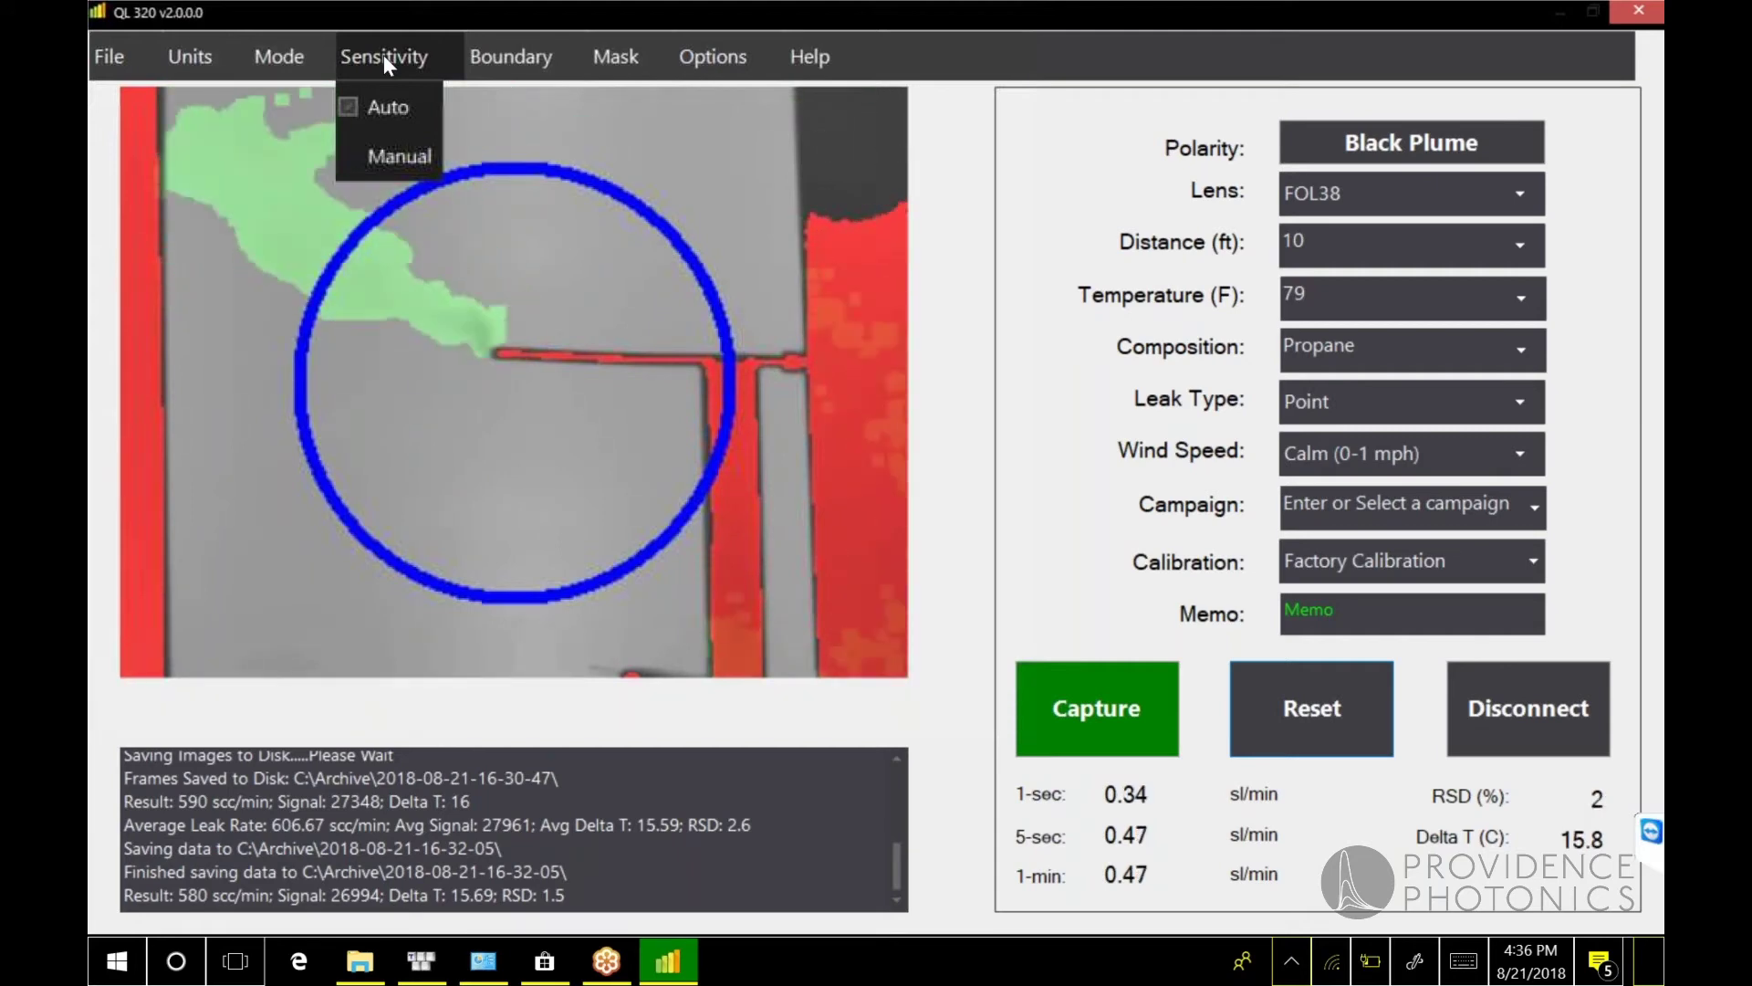
# Switch to manual sensitivity, raise the level from 6 to 9, then lower it to 8
pyautogui.click(391, 156)
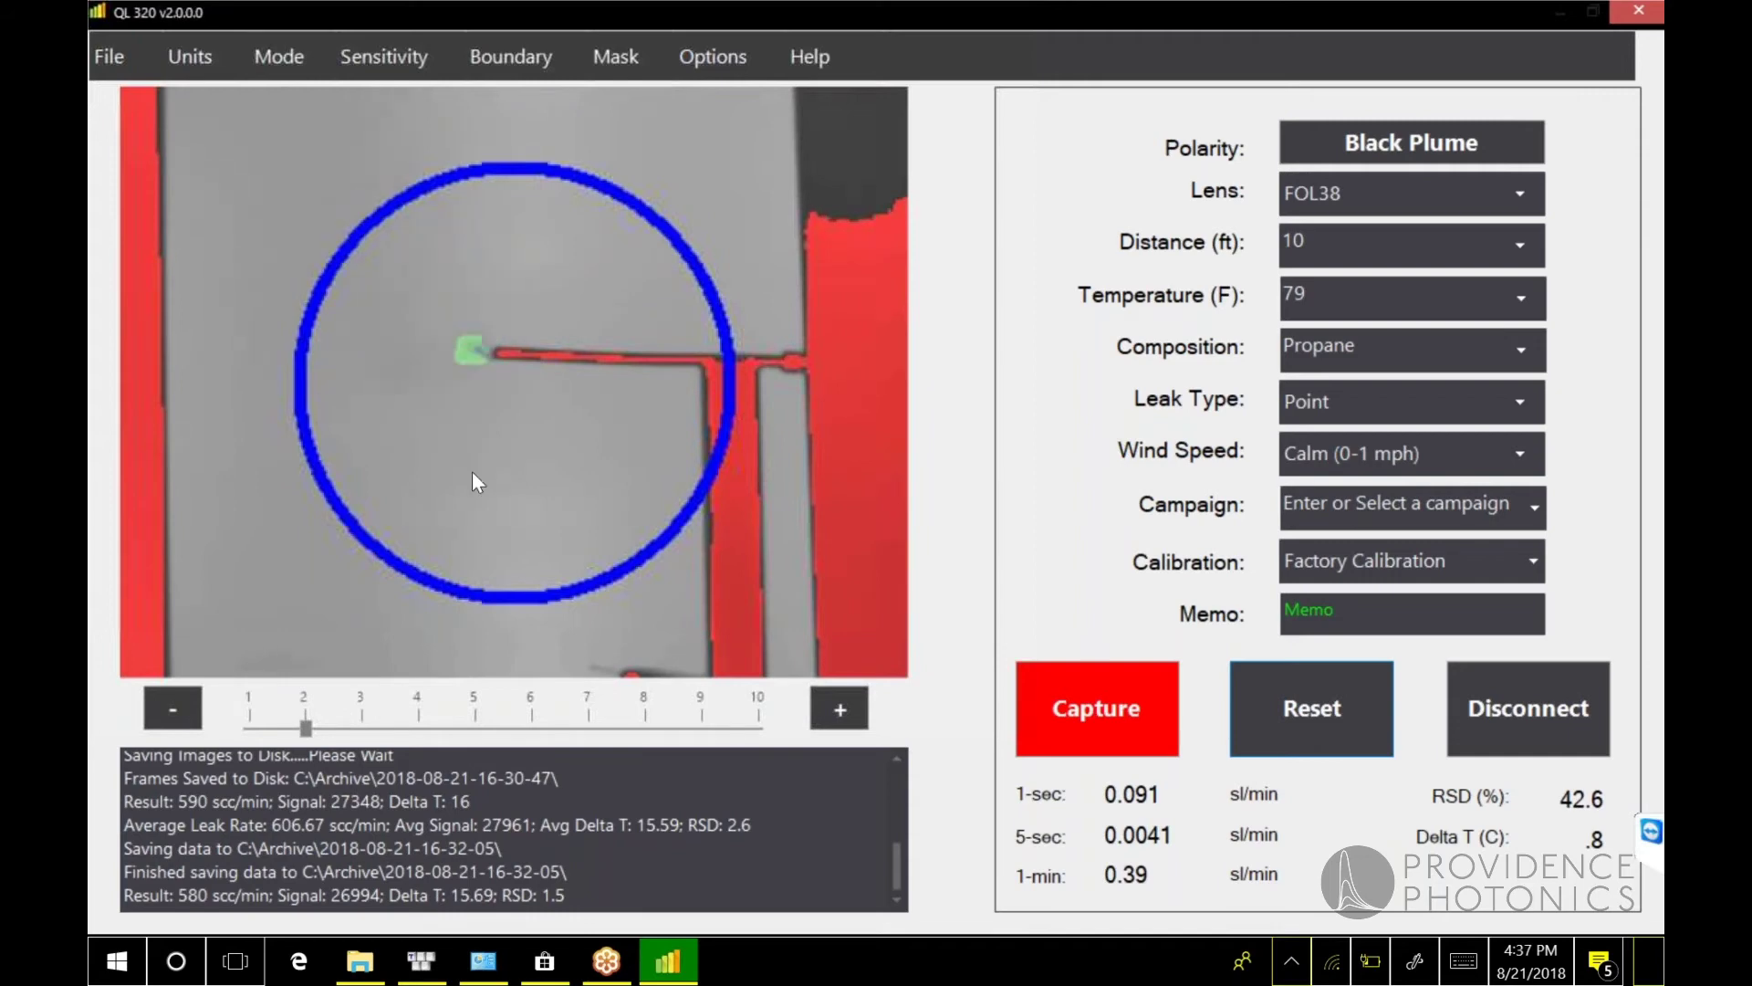
pyautogui.click(843, 710)
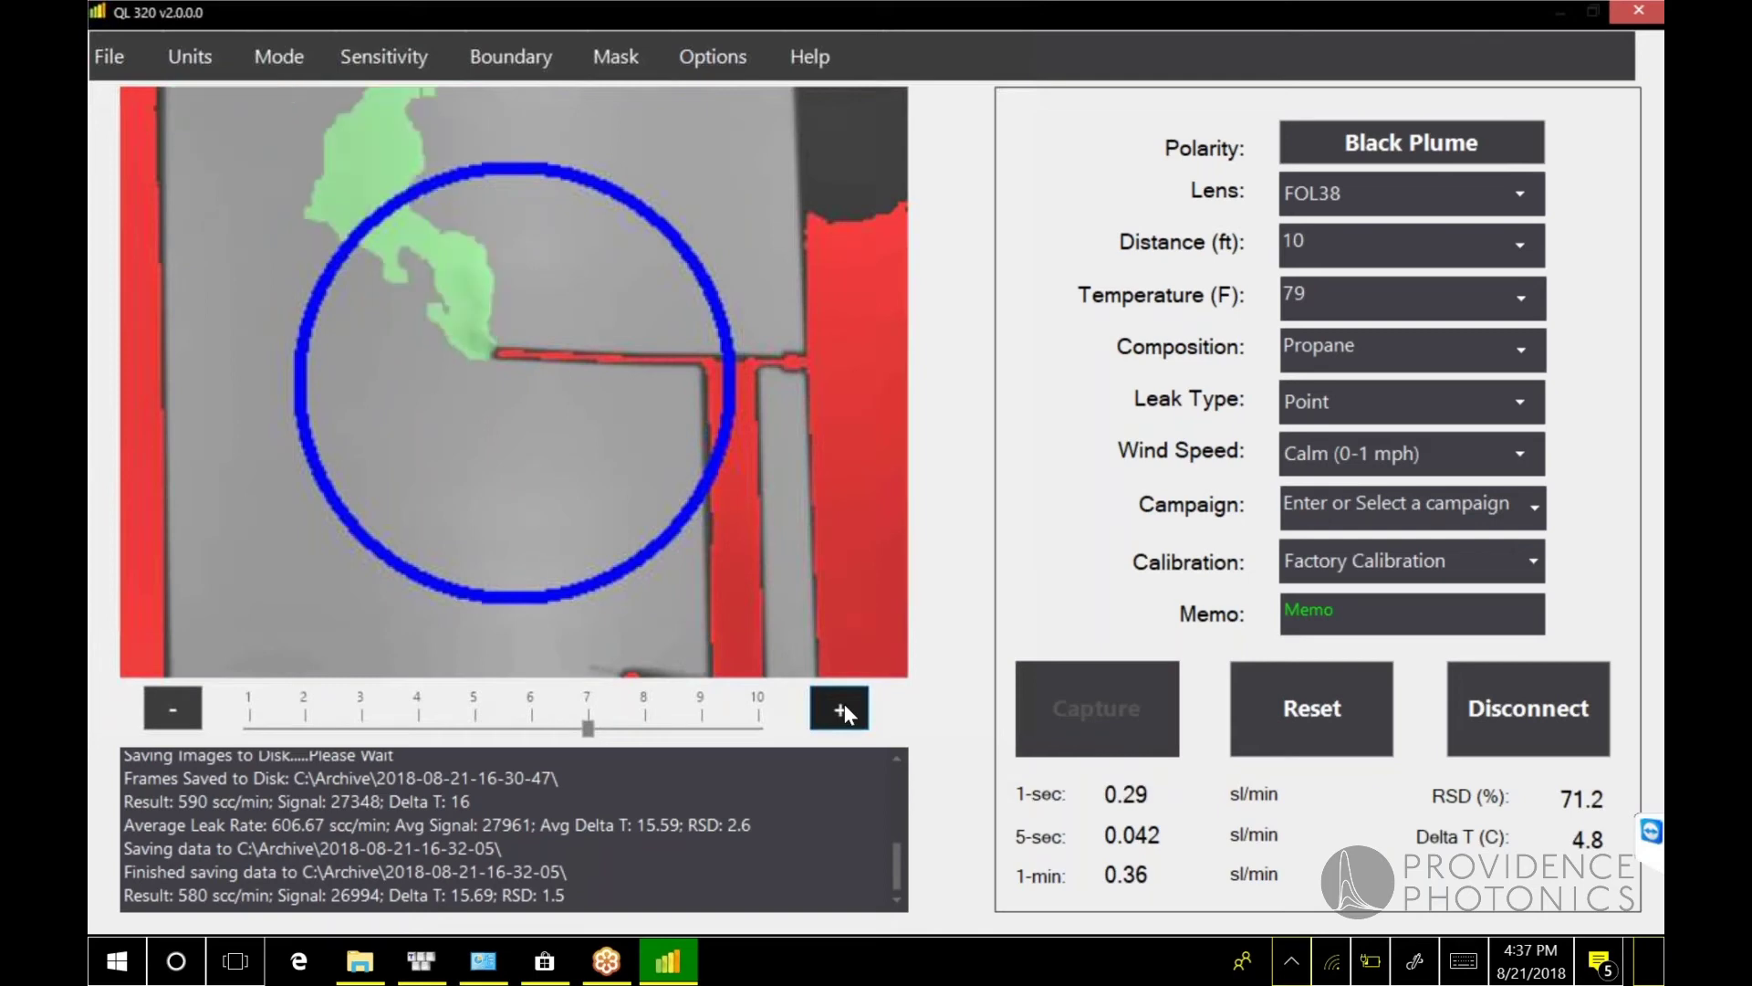
pyautogui.click(845, 703)
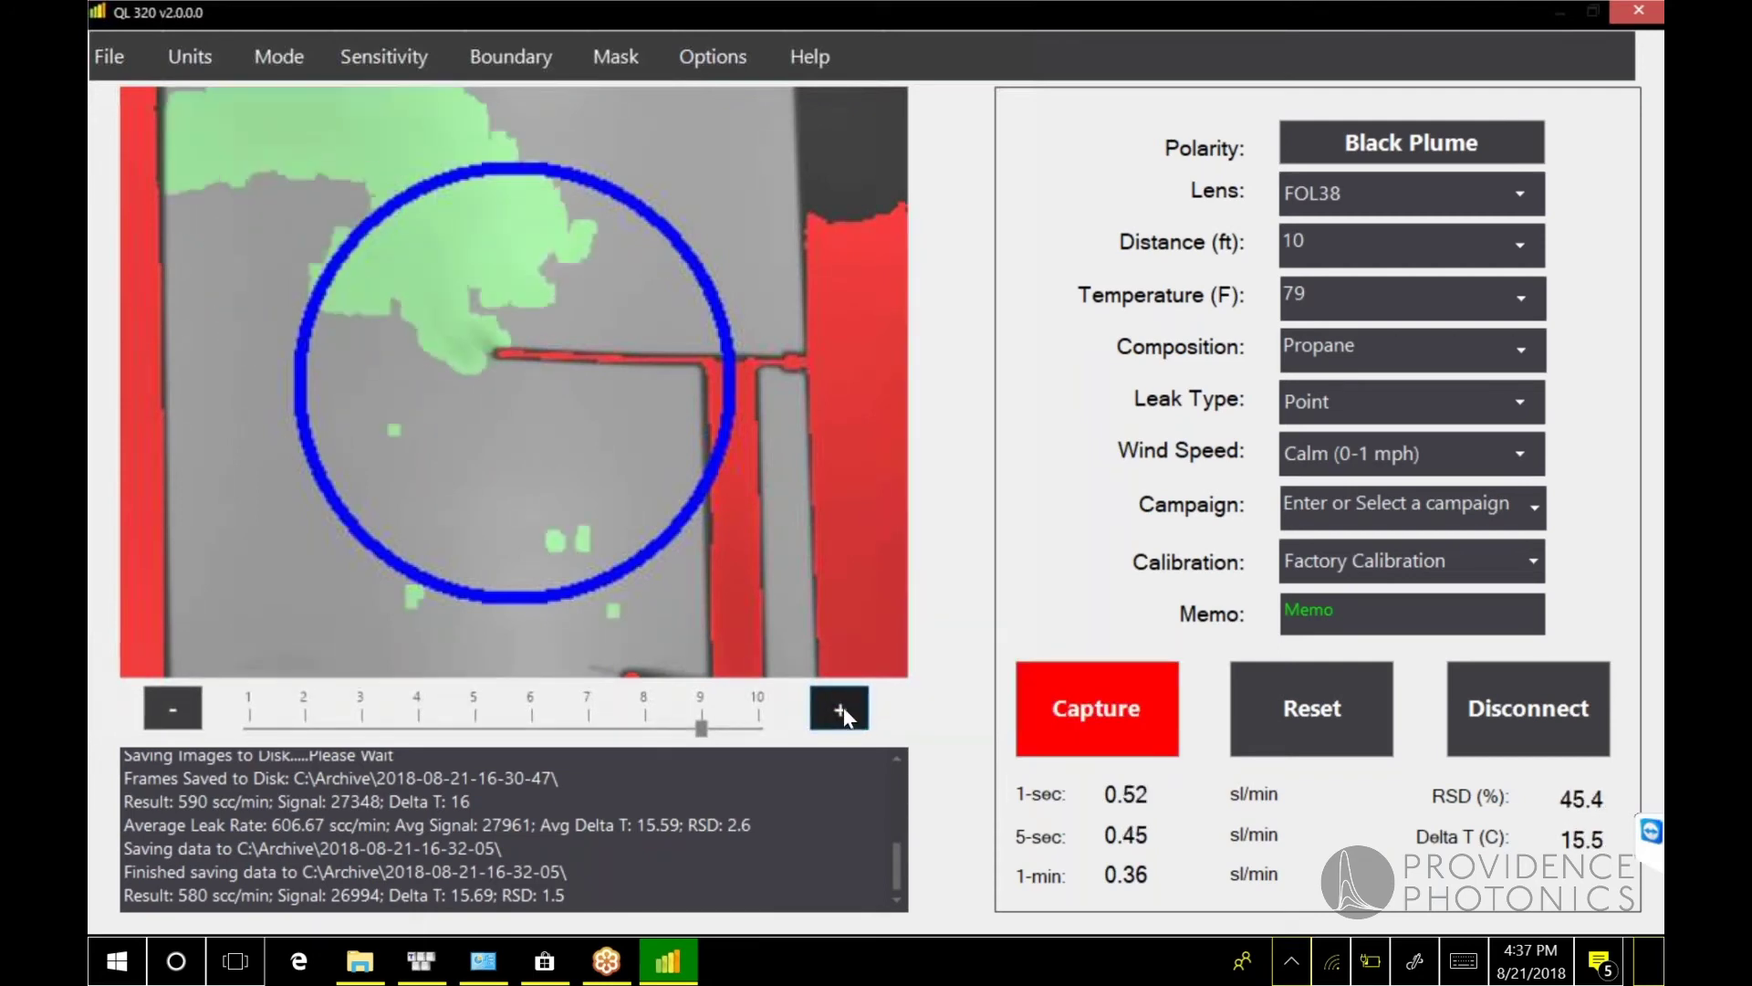
pyautogui.click(840, 711)
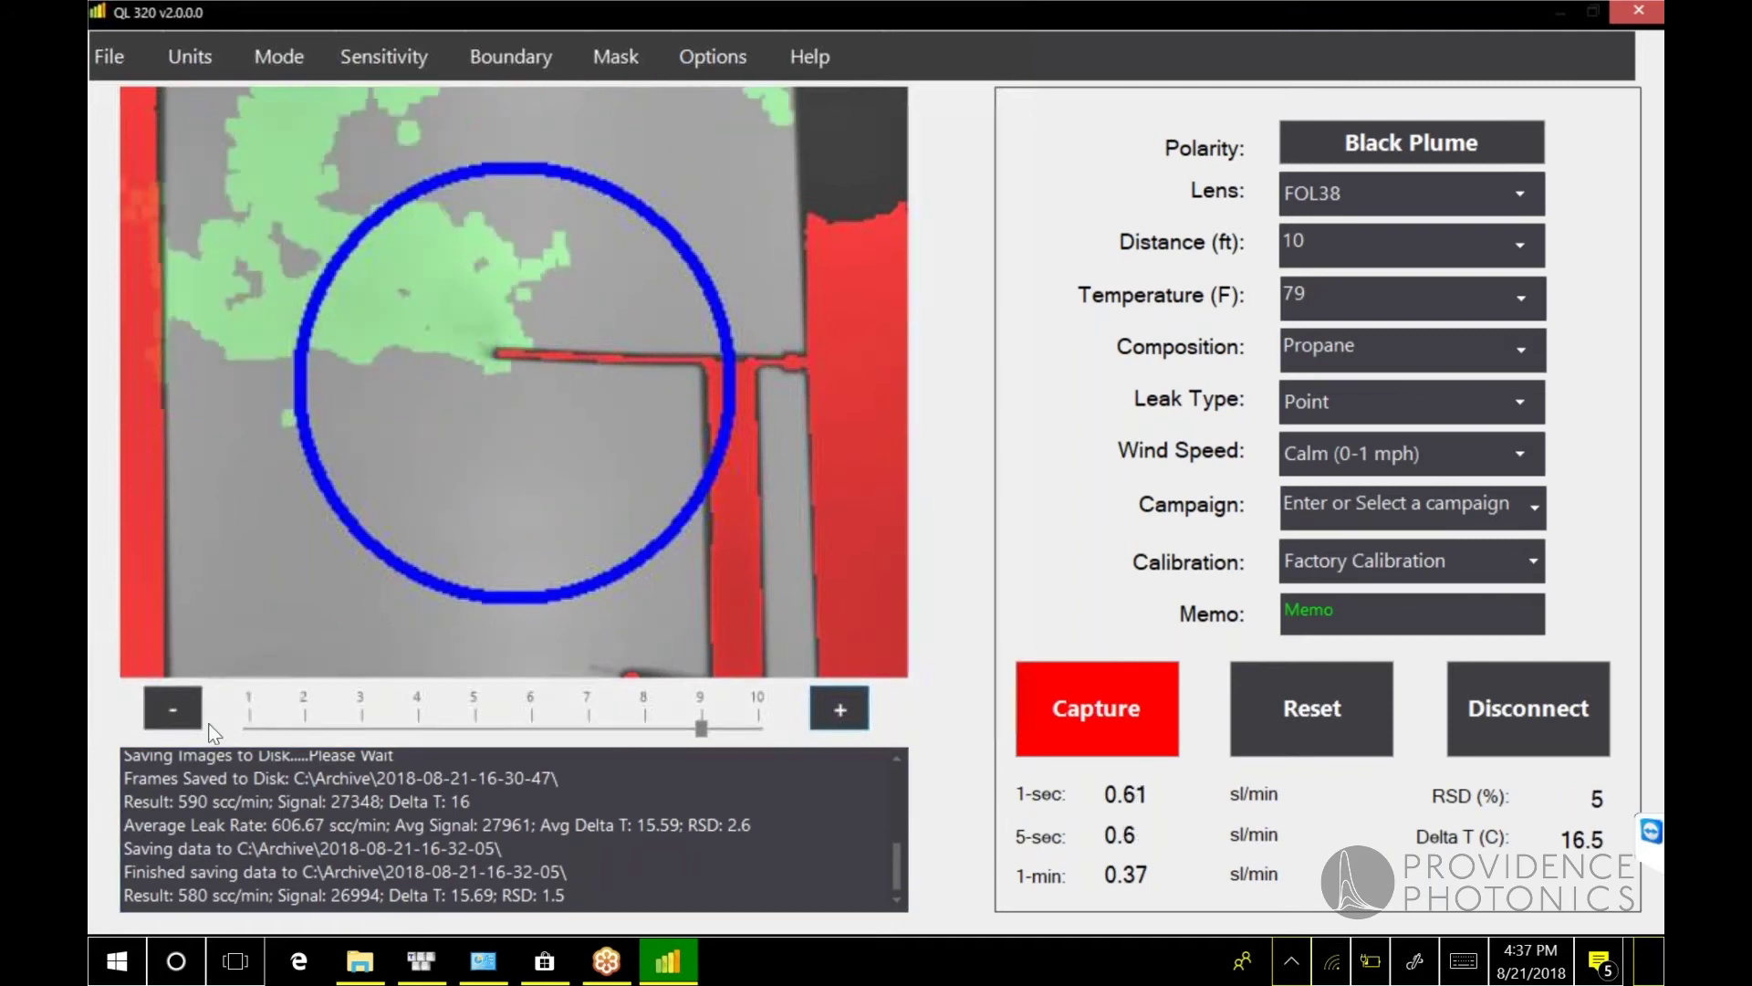
pyautogui.click(174, 704)
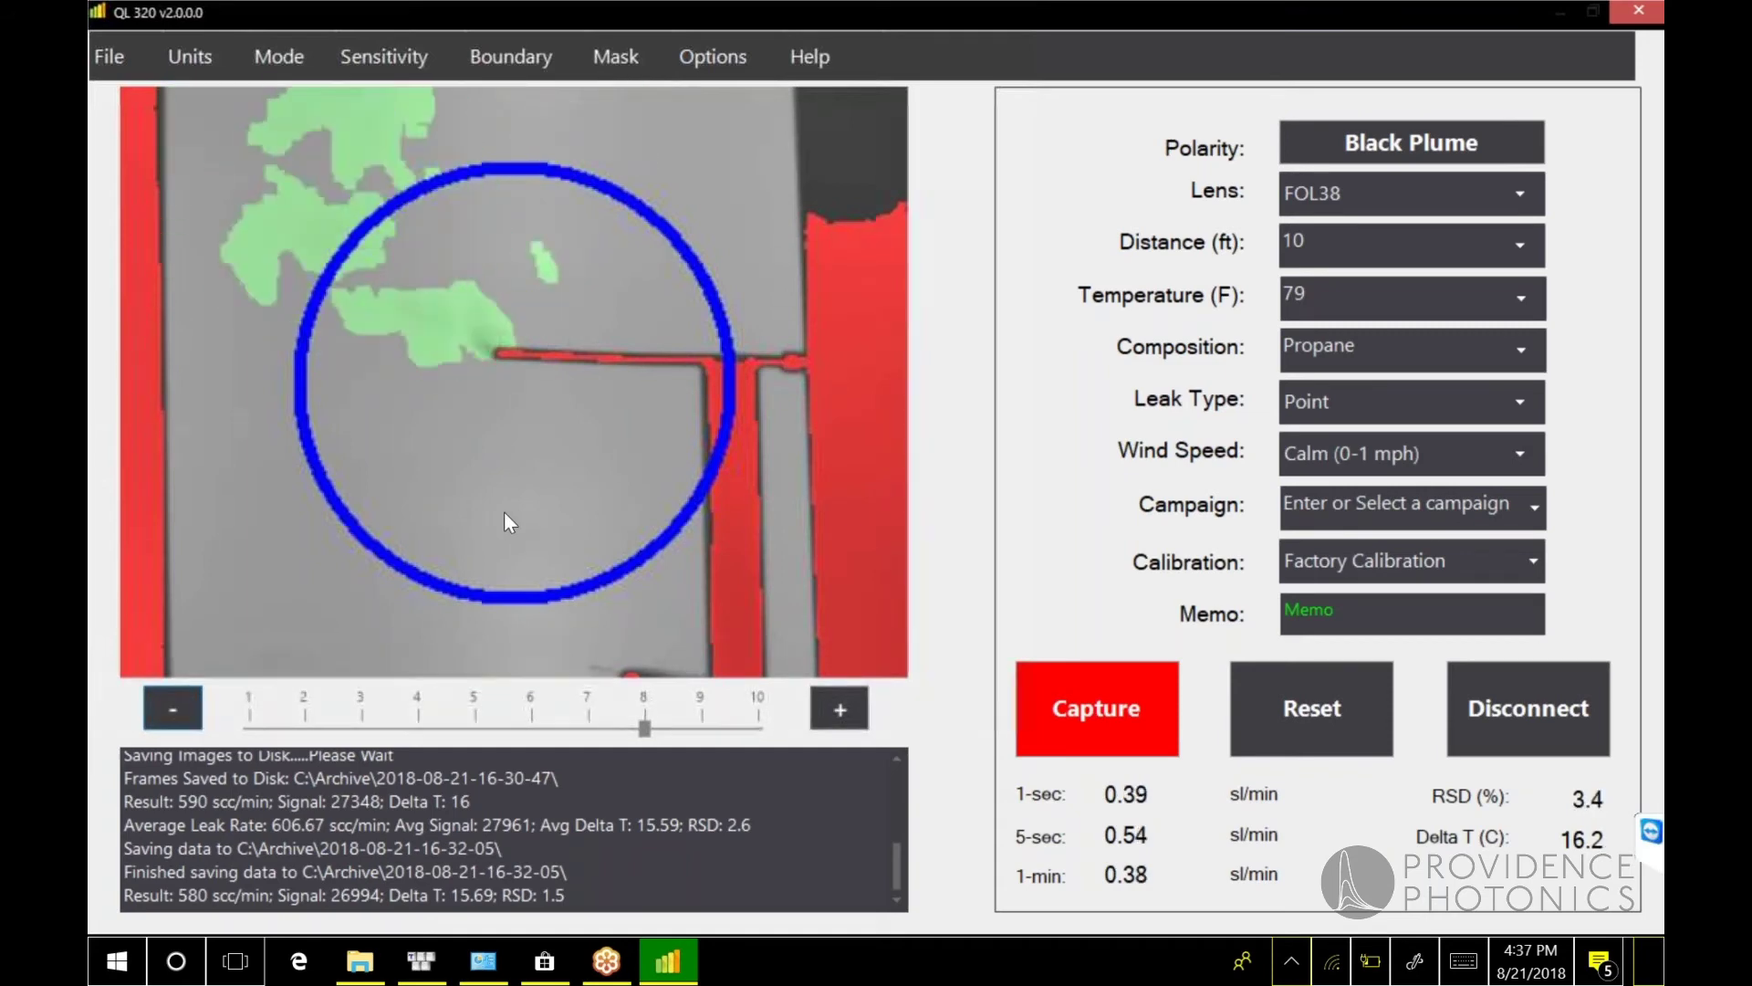
pyautogui.click(387, 53)
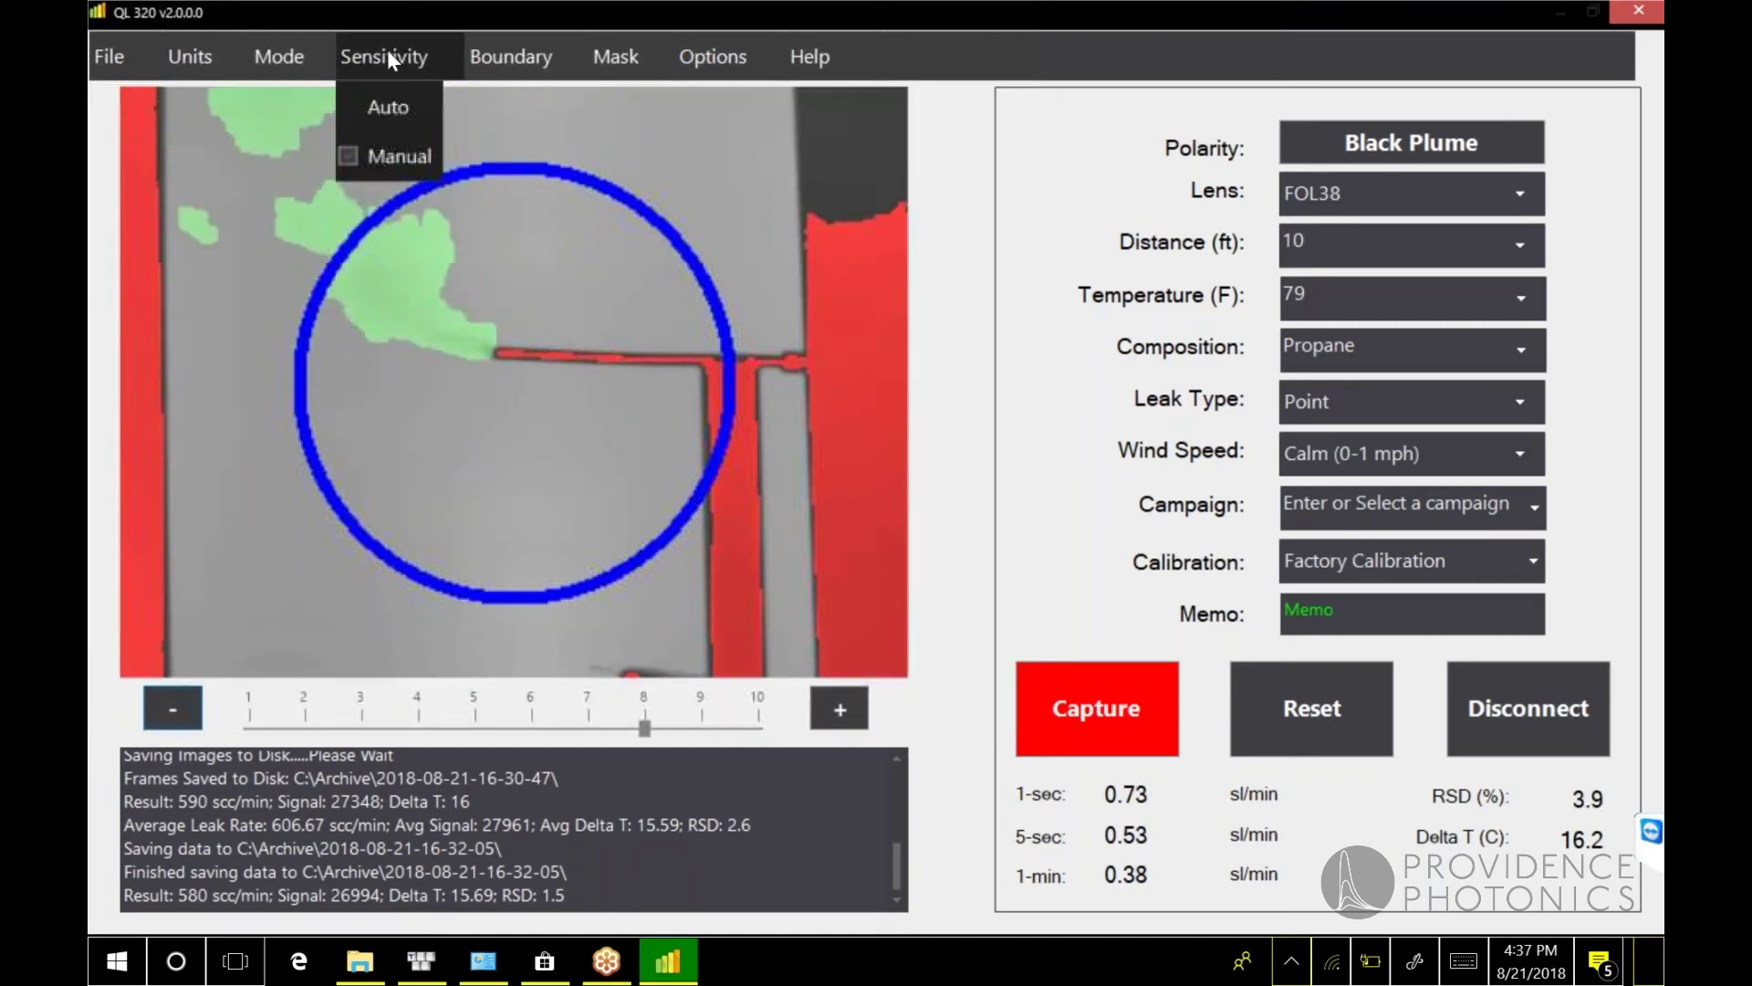
# Switch the measurement boundary from a full ring to a notched ring
pyautogui.click(477, 51)
pyautogui.click(477, 51)
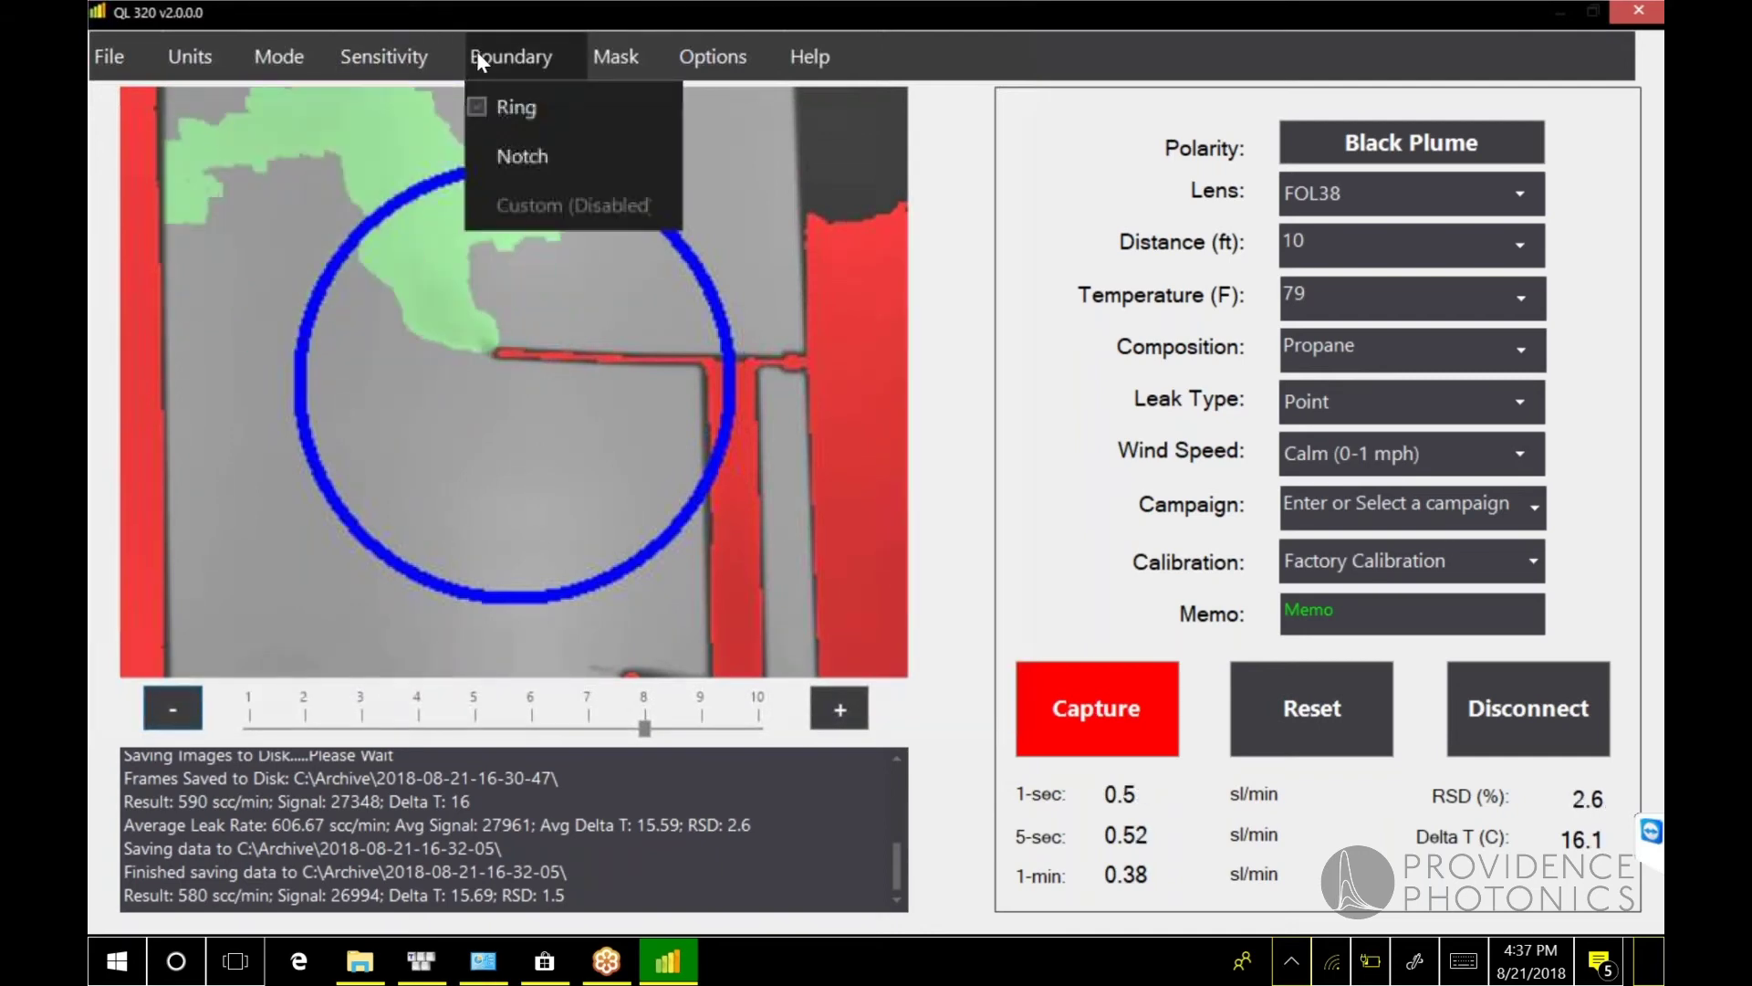
pyautogui.click(501, 153)
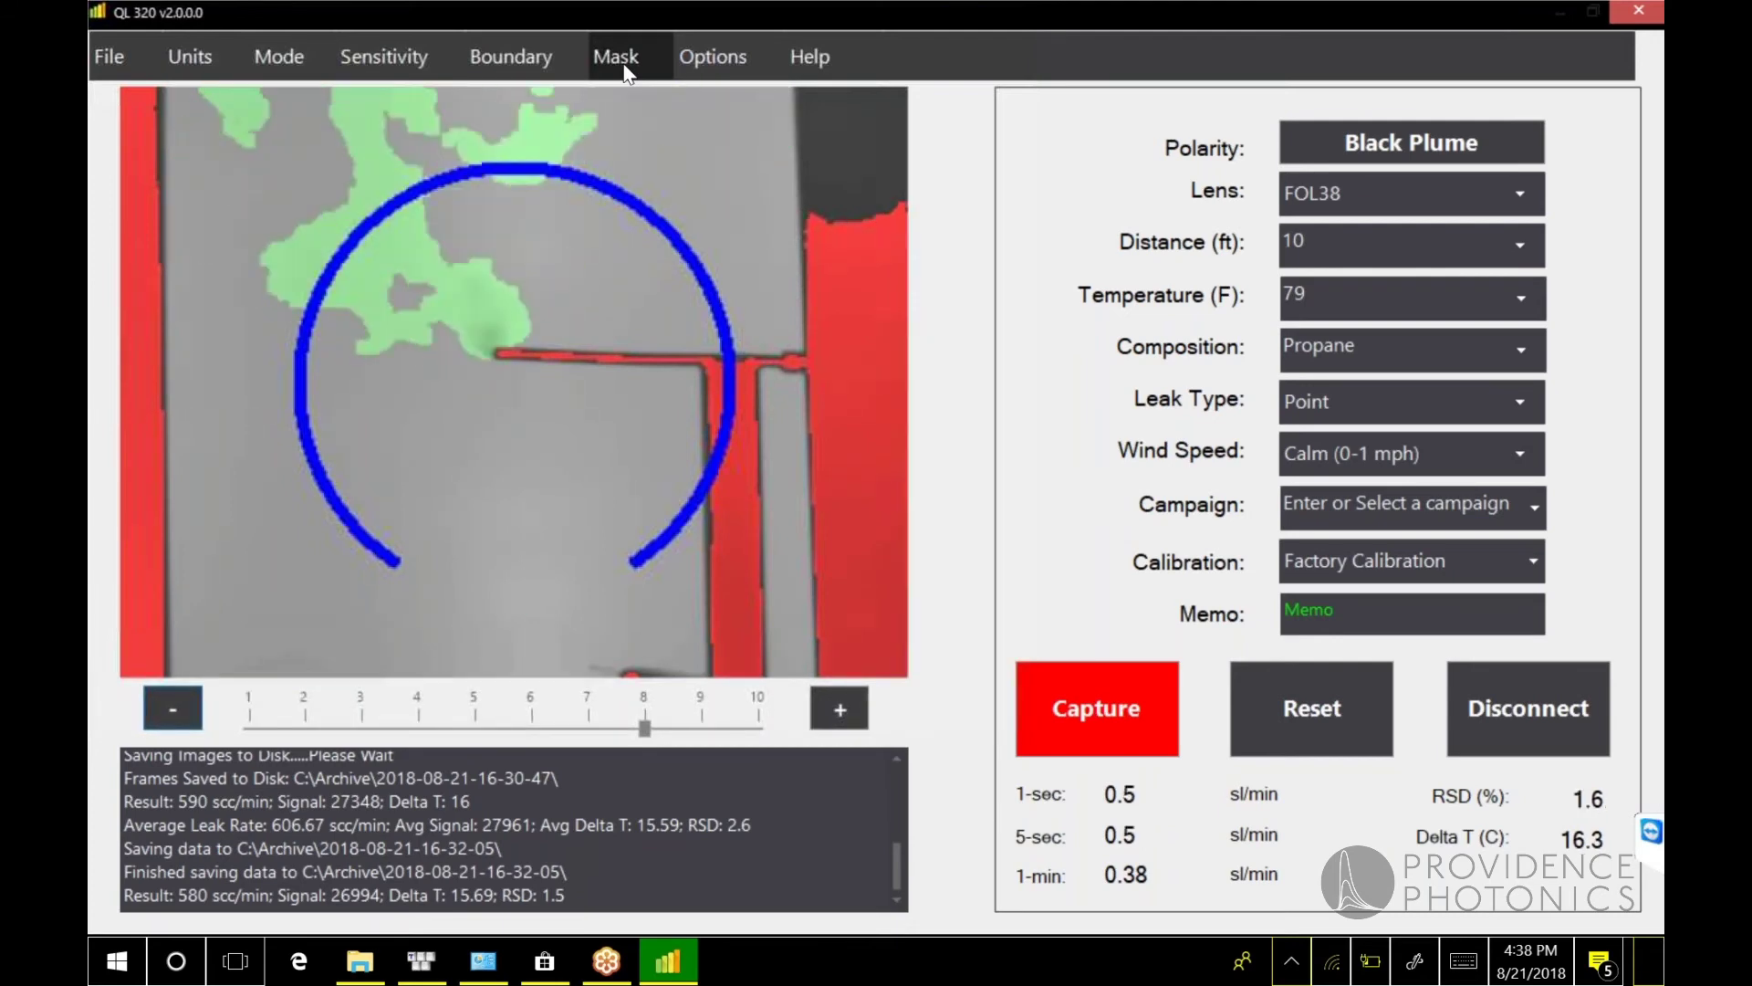
pyautogui.click(628, 73)
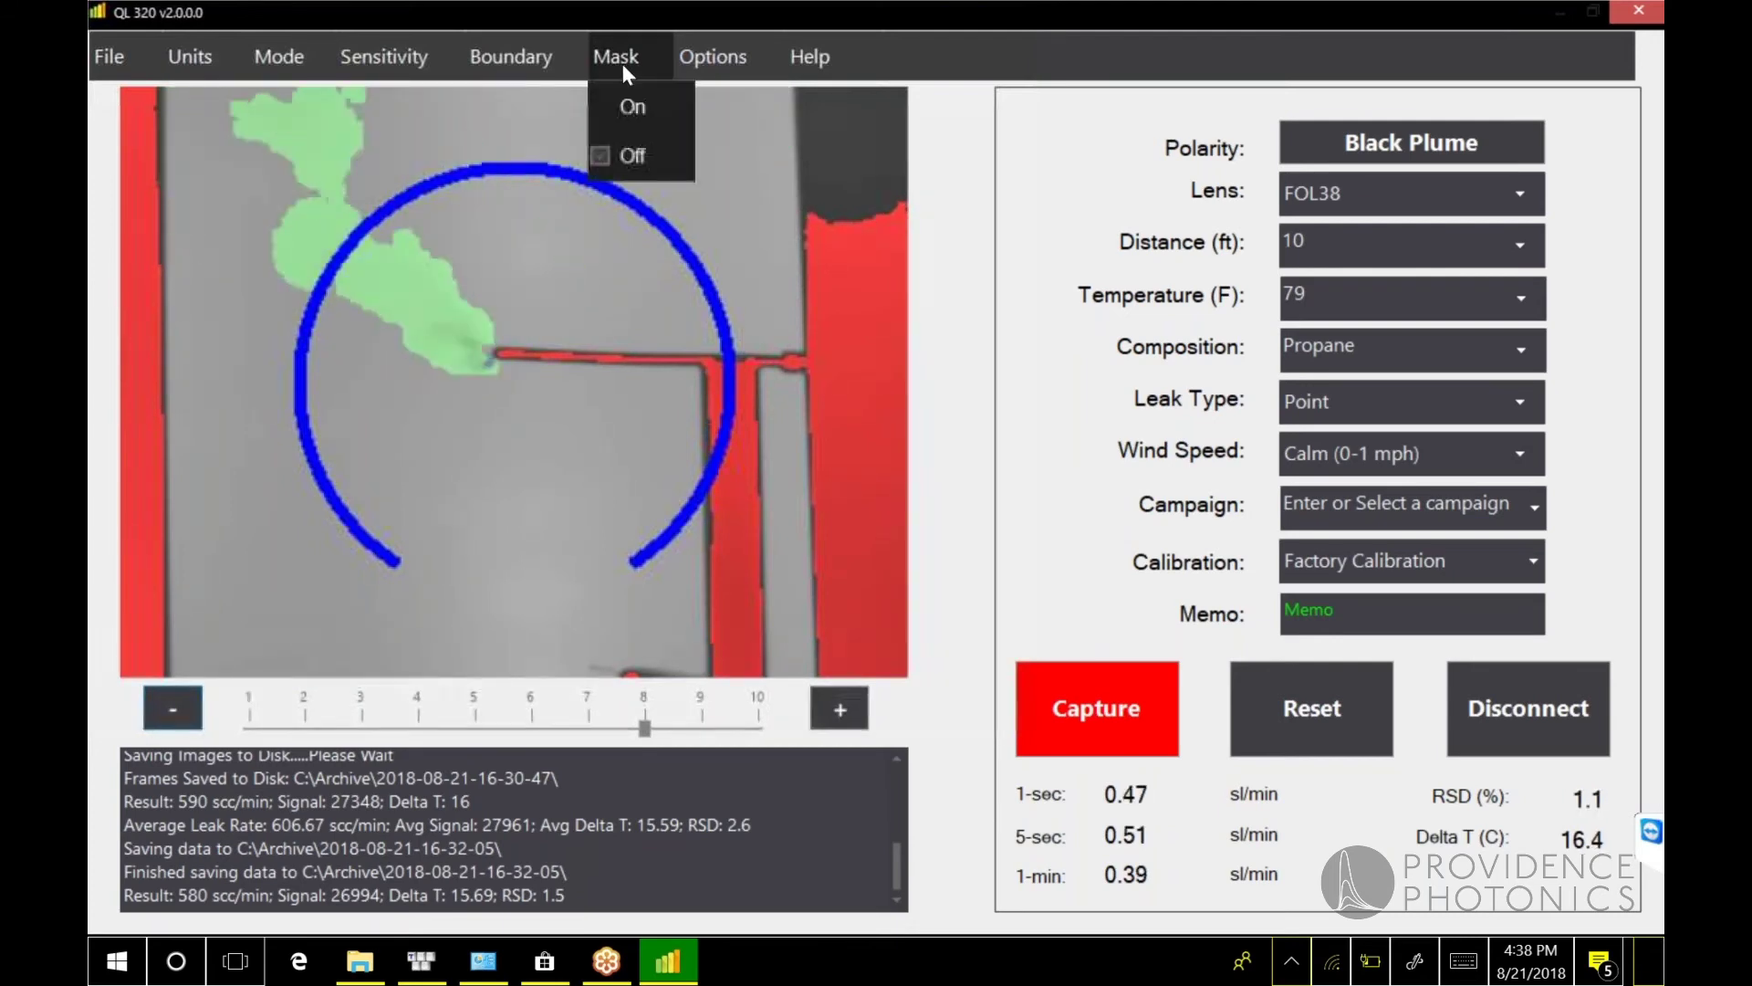
# Mask a rectangle over the vertical pipe, then switch the mask off again
pyautogui.click(632, 108)
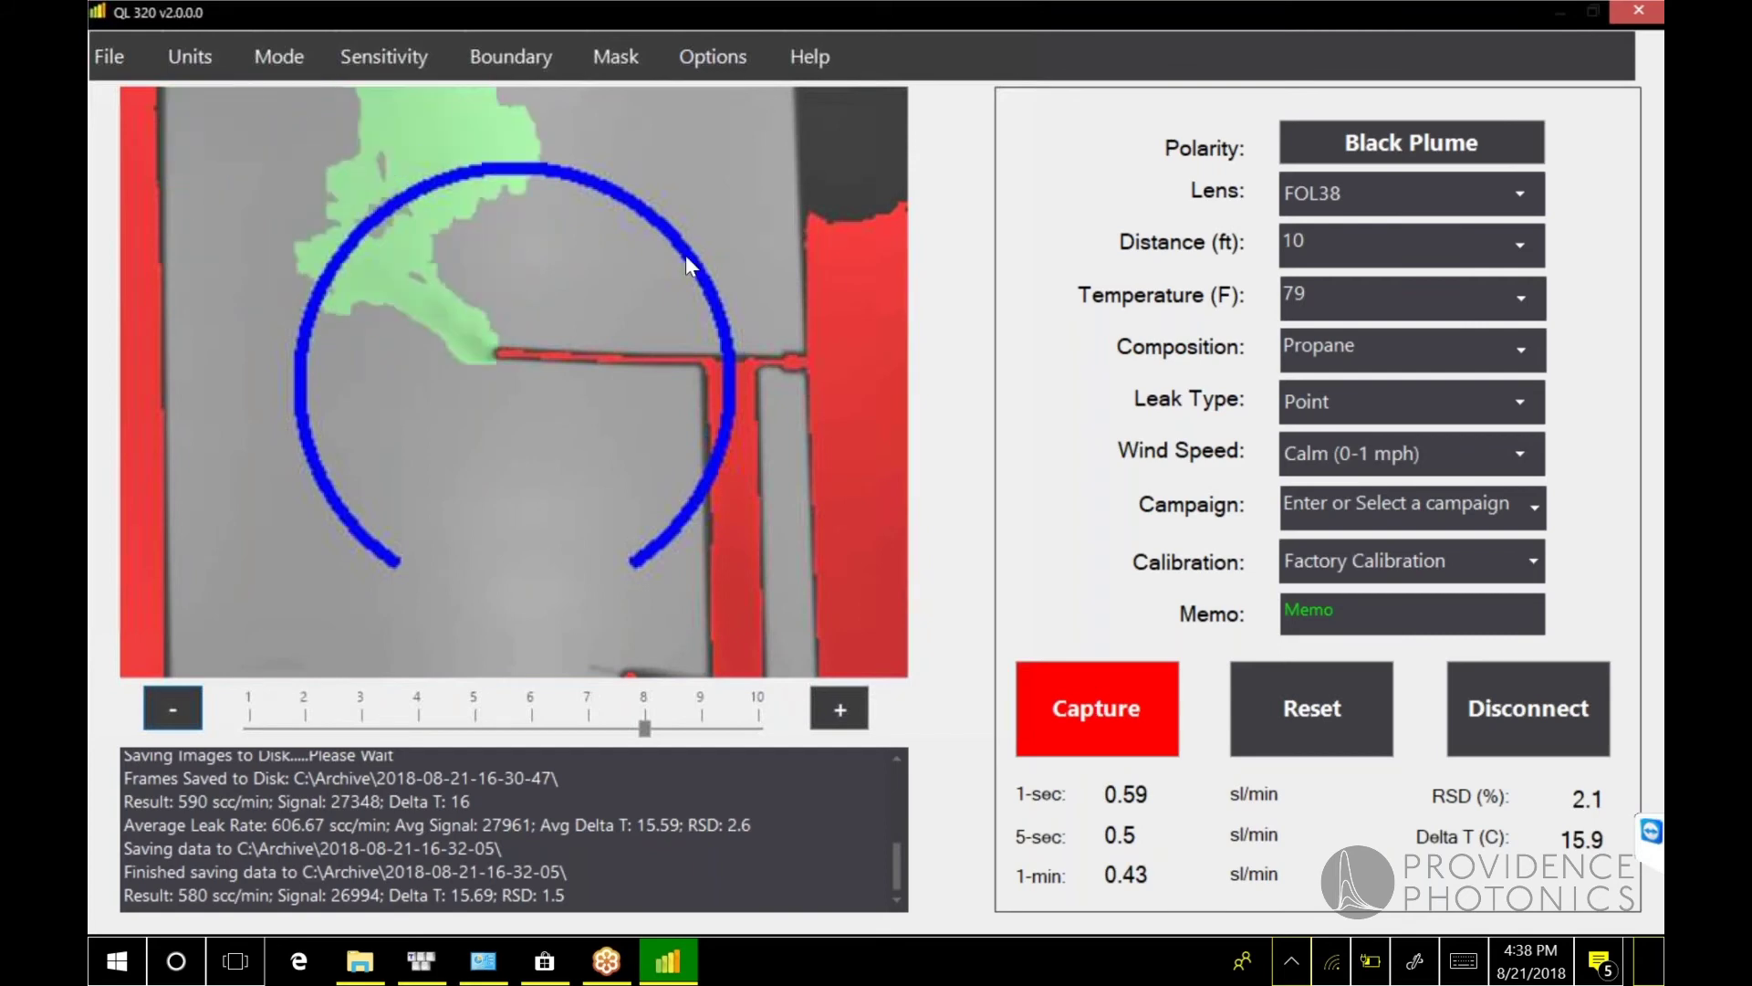
pyautogui.click(797, 597)
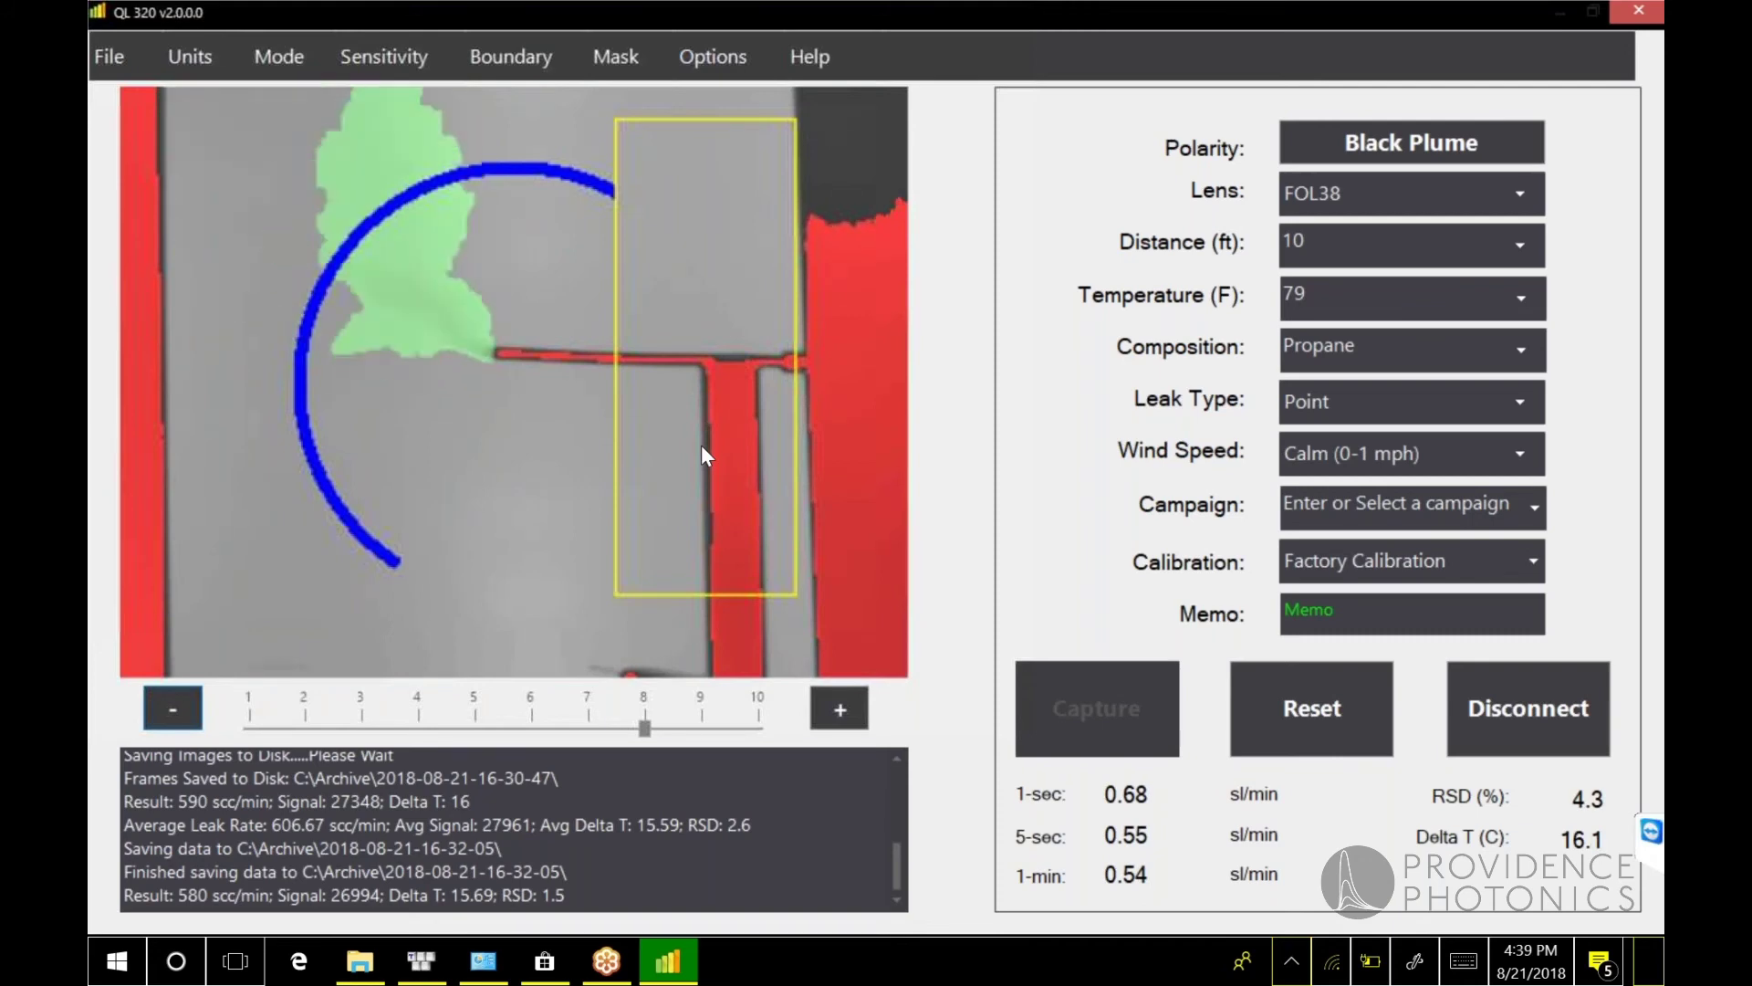
pyautogui.click(615, 61)
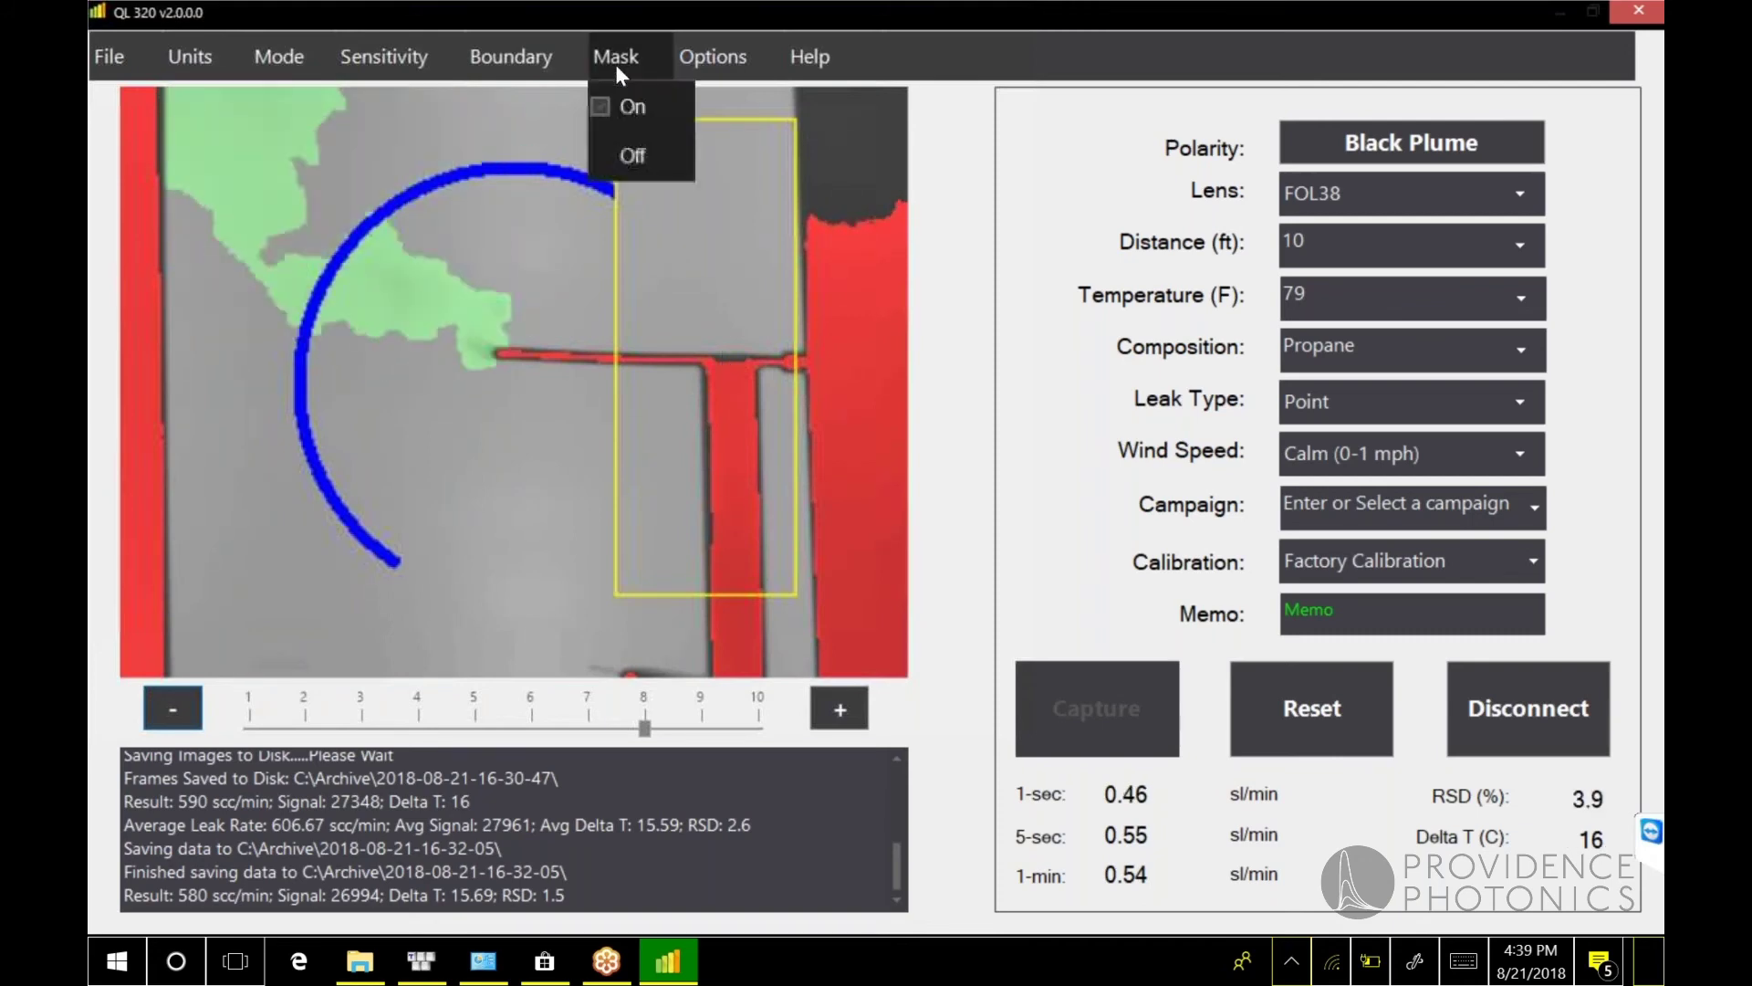
pyautogui.click(625, 152)
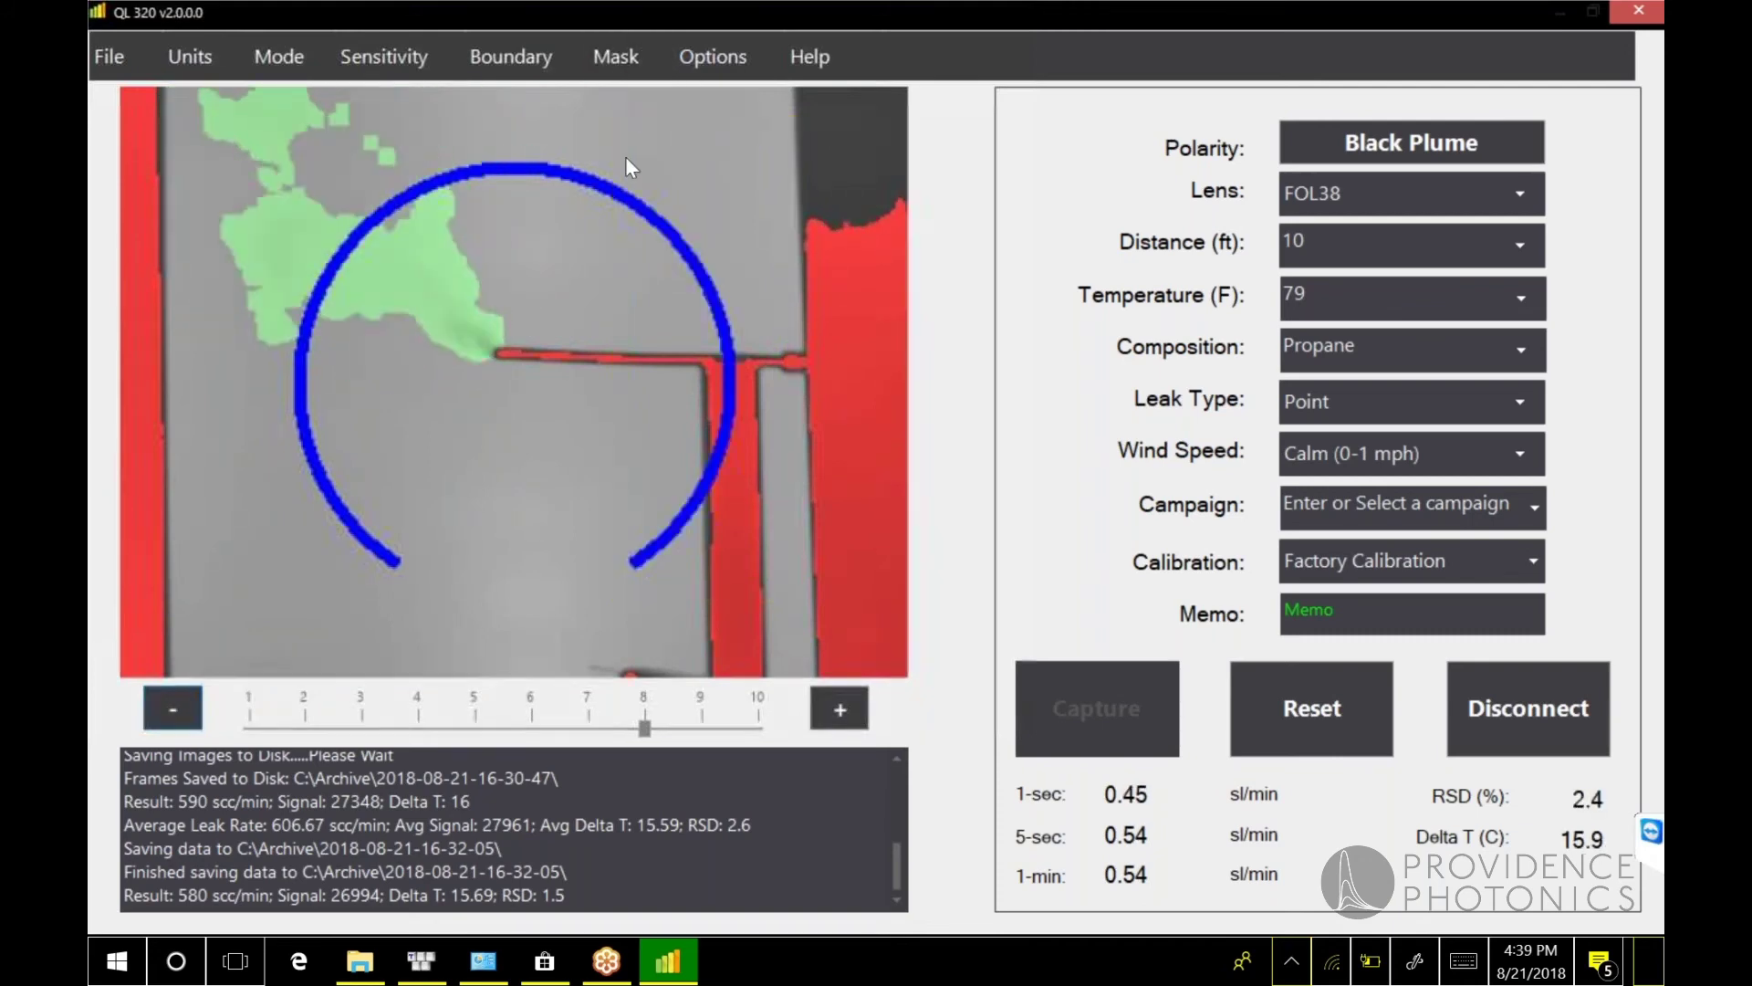
# Review the DeltaT, Plume and Boundary choices under Options > Overlay
pyautogui.click(720, 62)
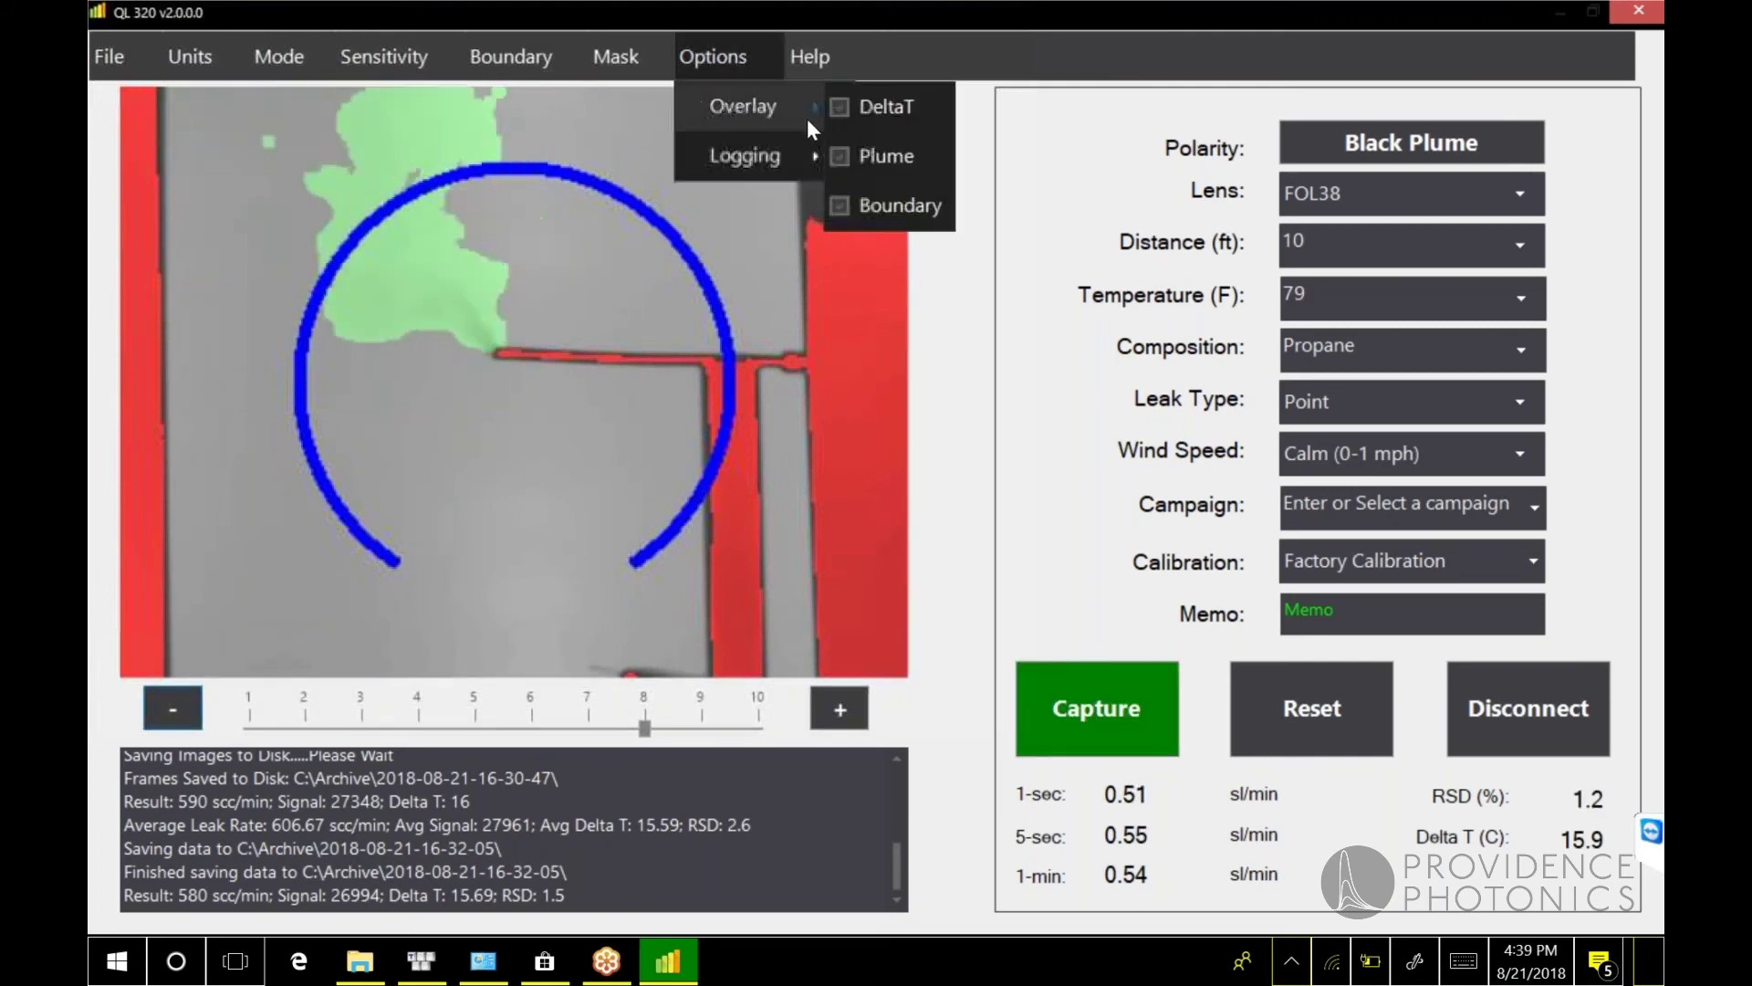
pyautogui.click(1031, 217)
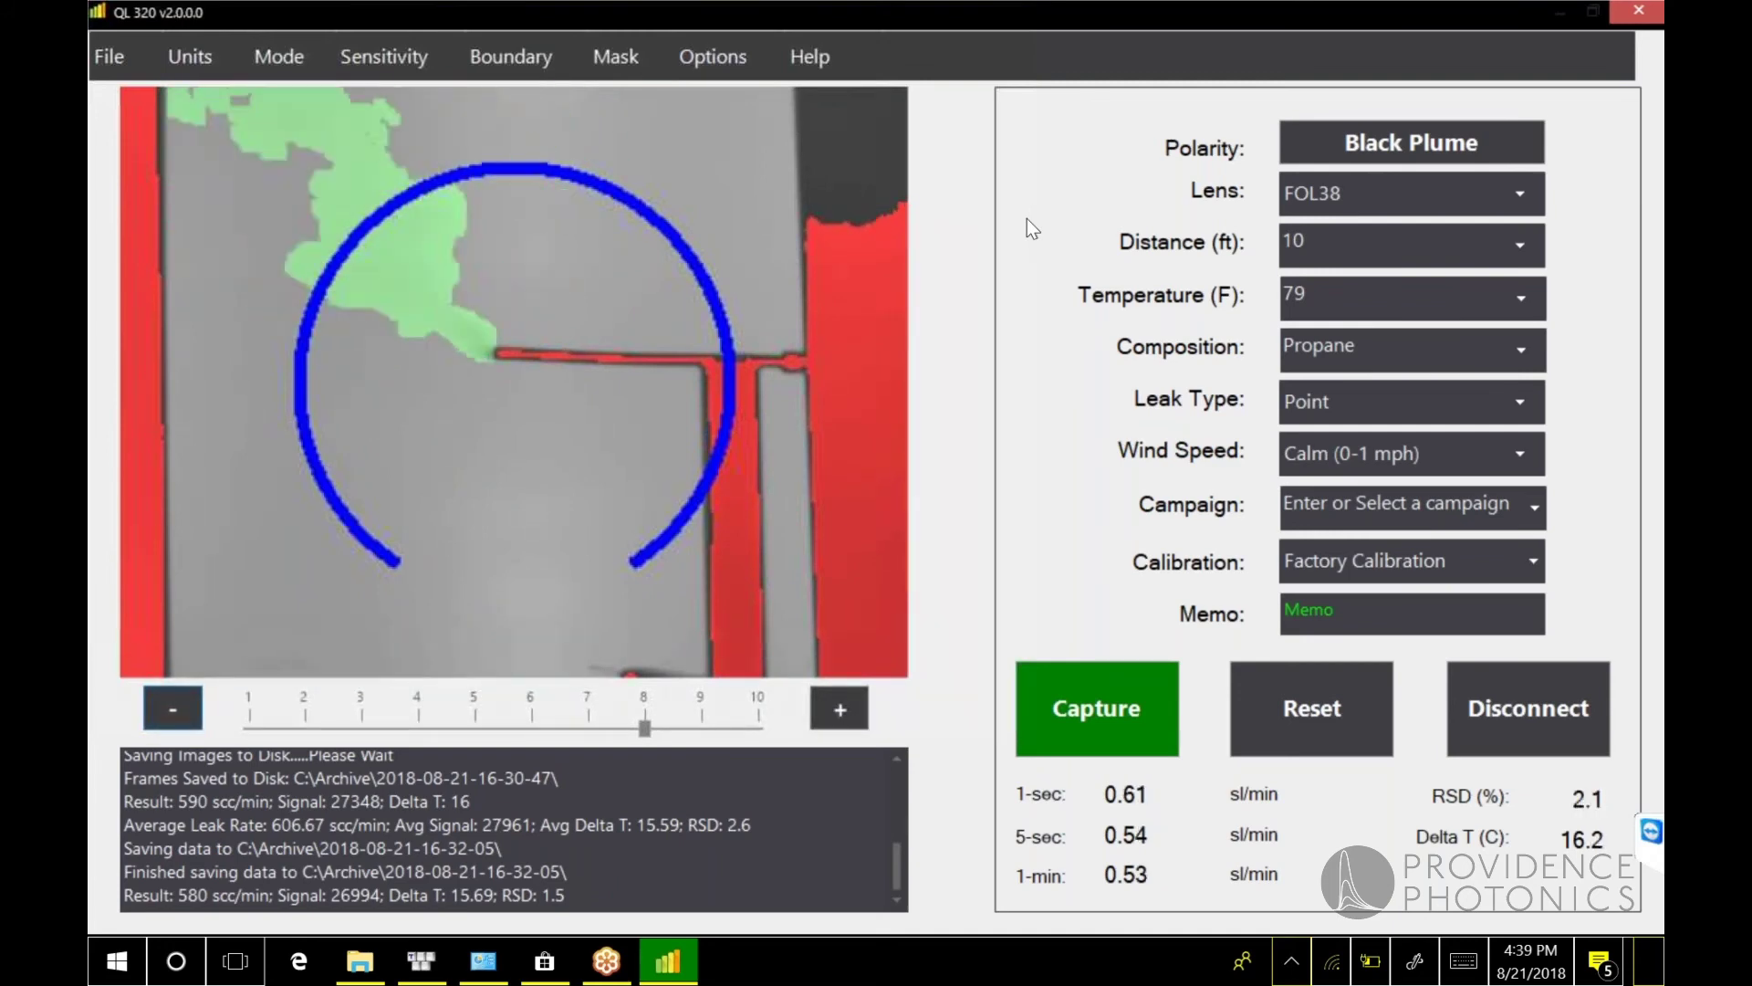
pyautogui.click(108, 58)
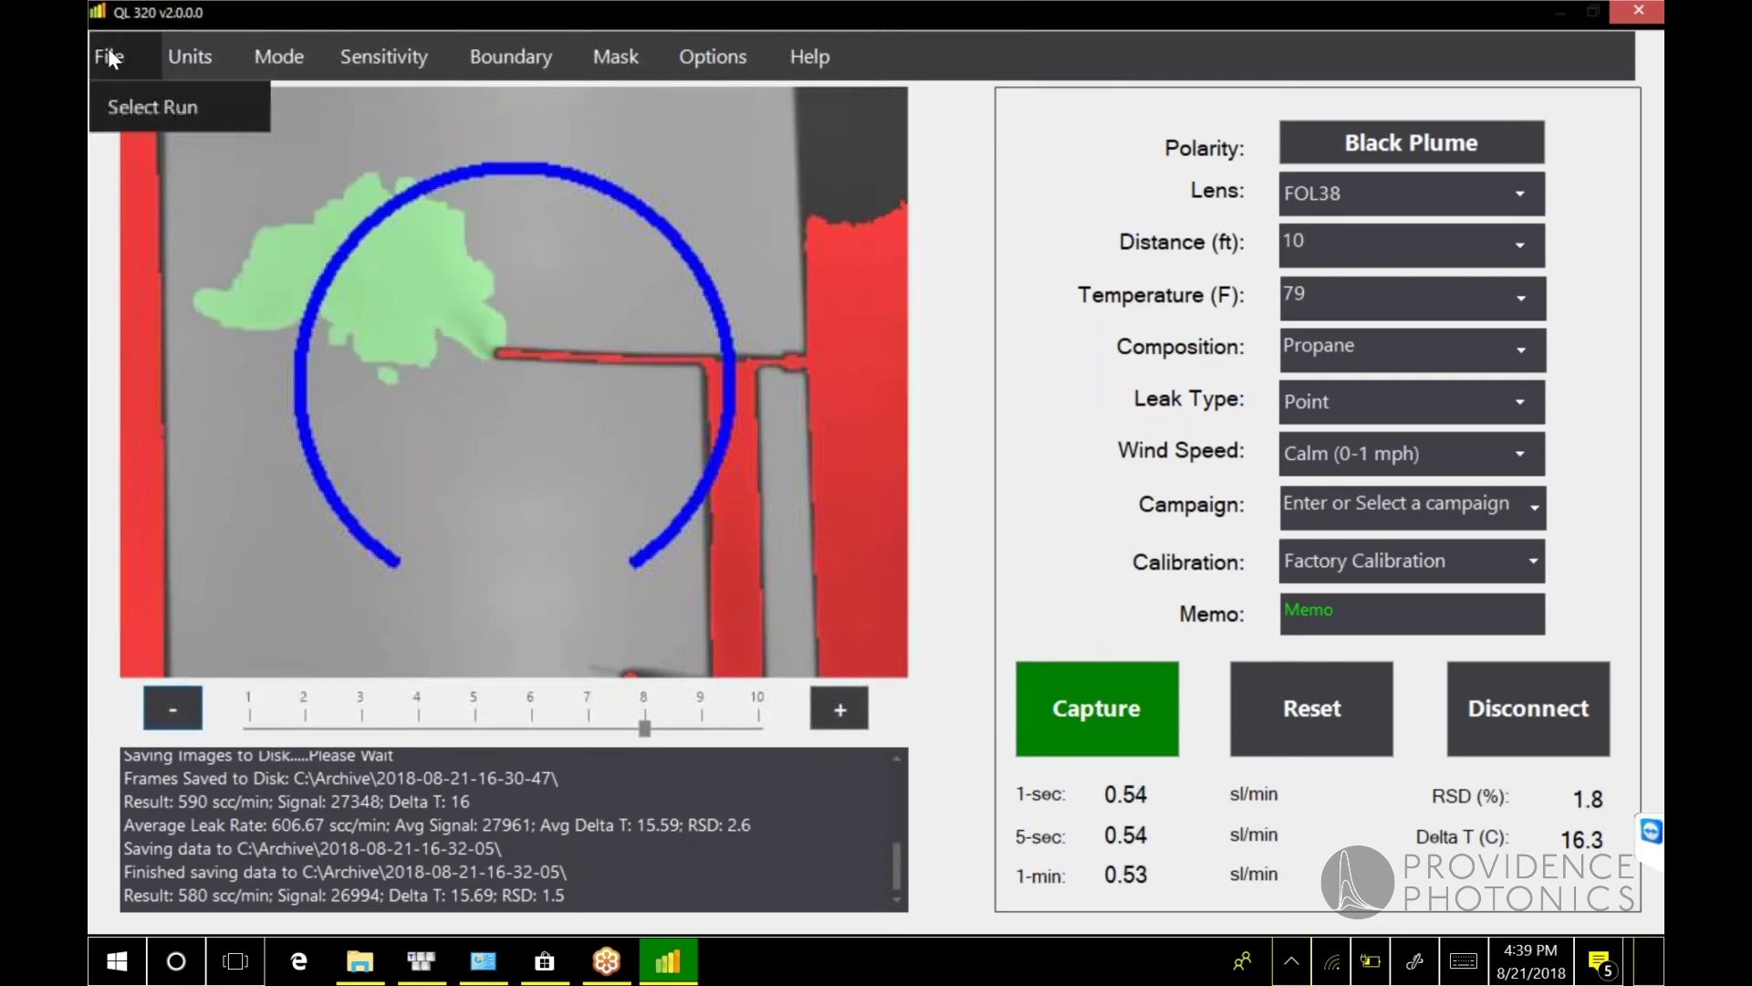
pyautogui.click(133, 106)
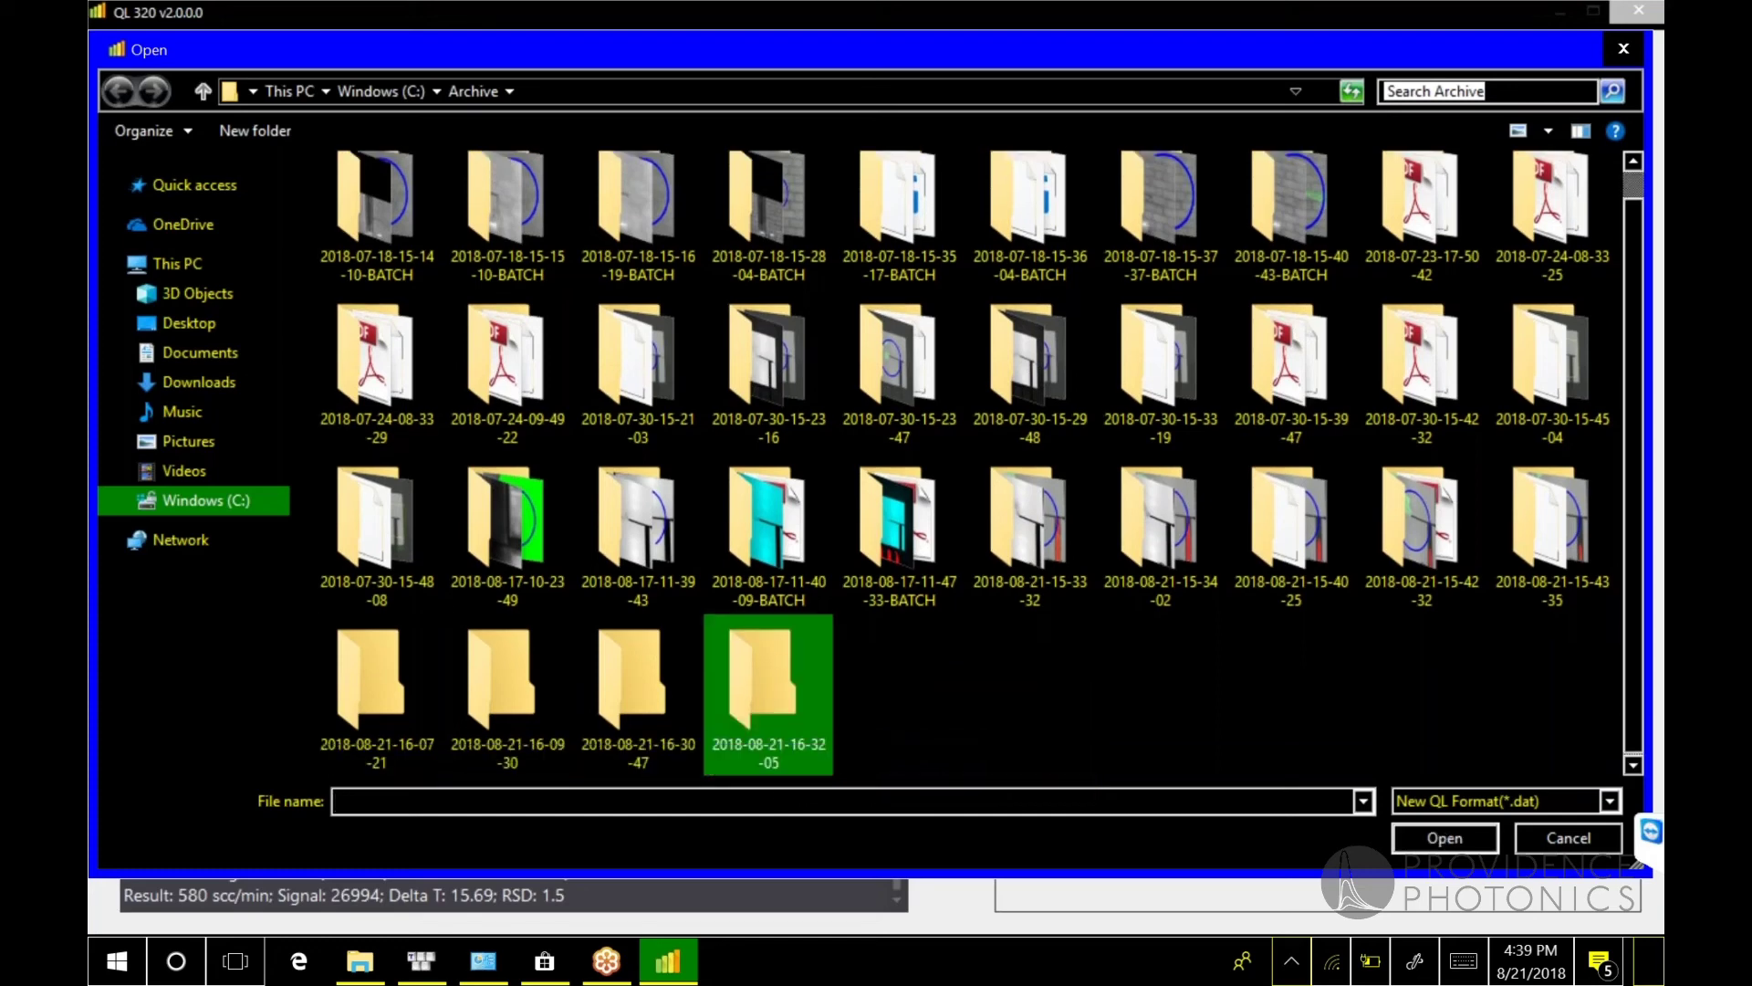
pyautogui.press('Return')
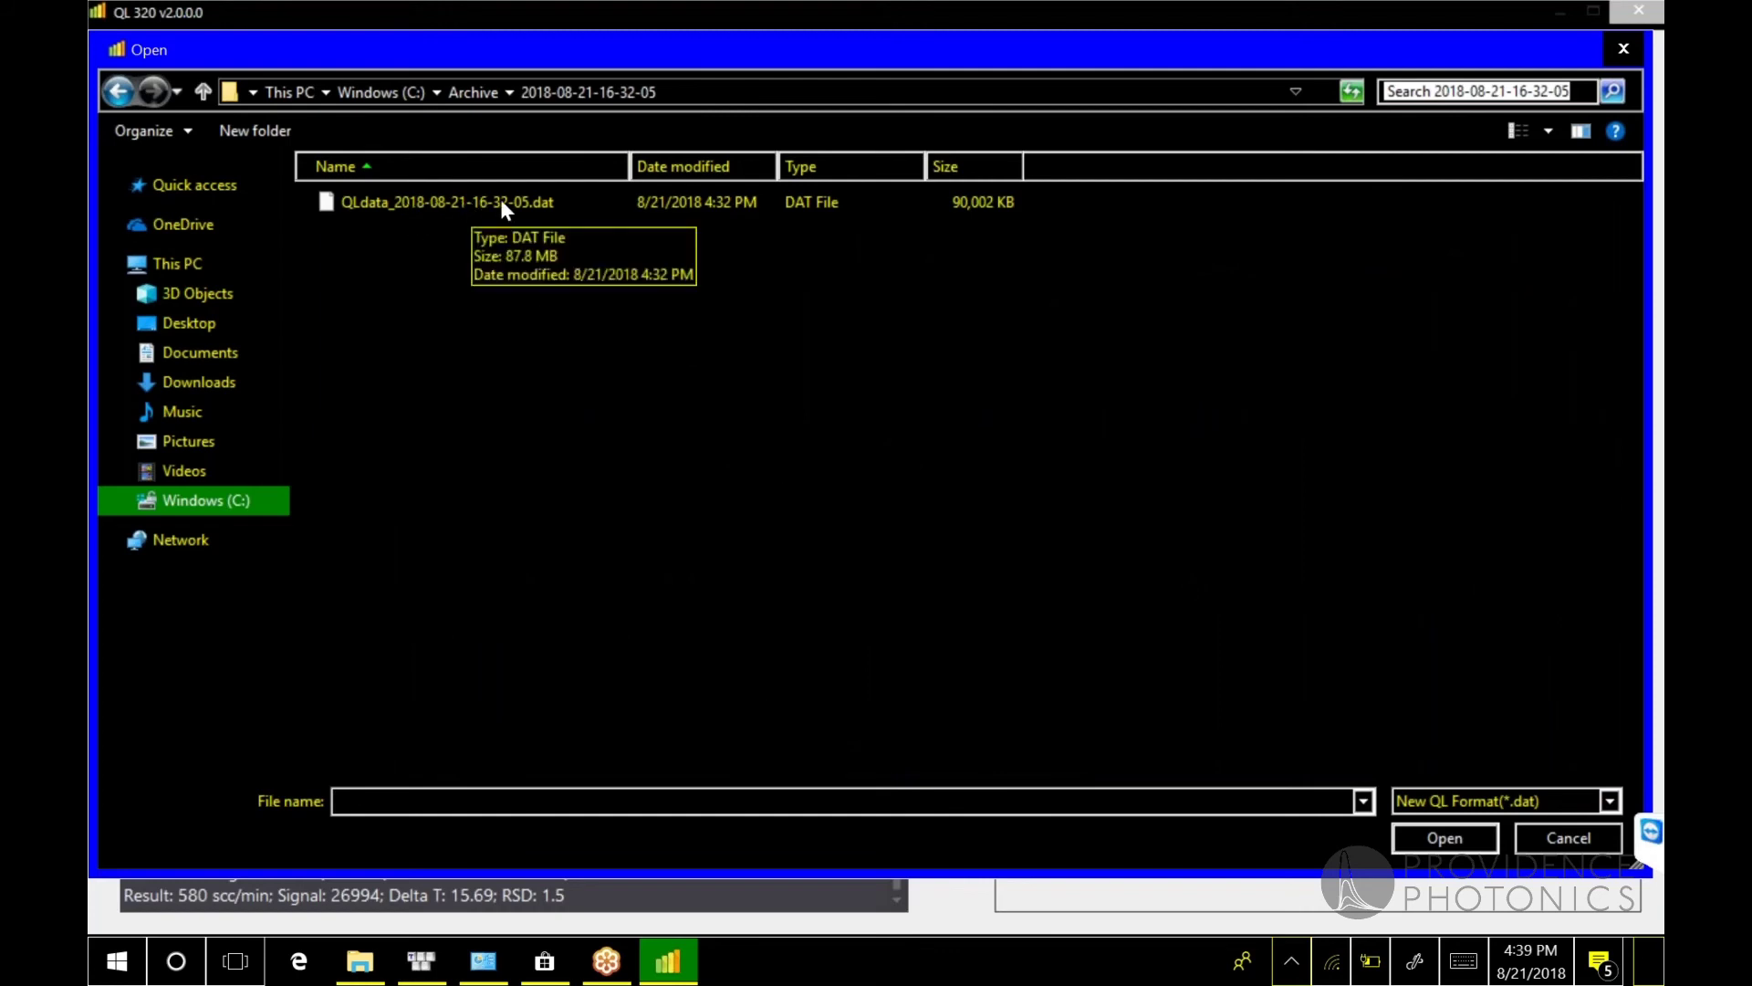
pyautogui.click(551, 201)
# Open the selected .dat file to replay the archived run
pyautogui.click(1457, 838)
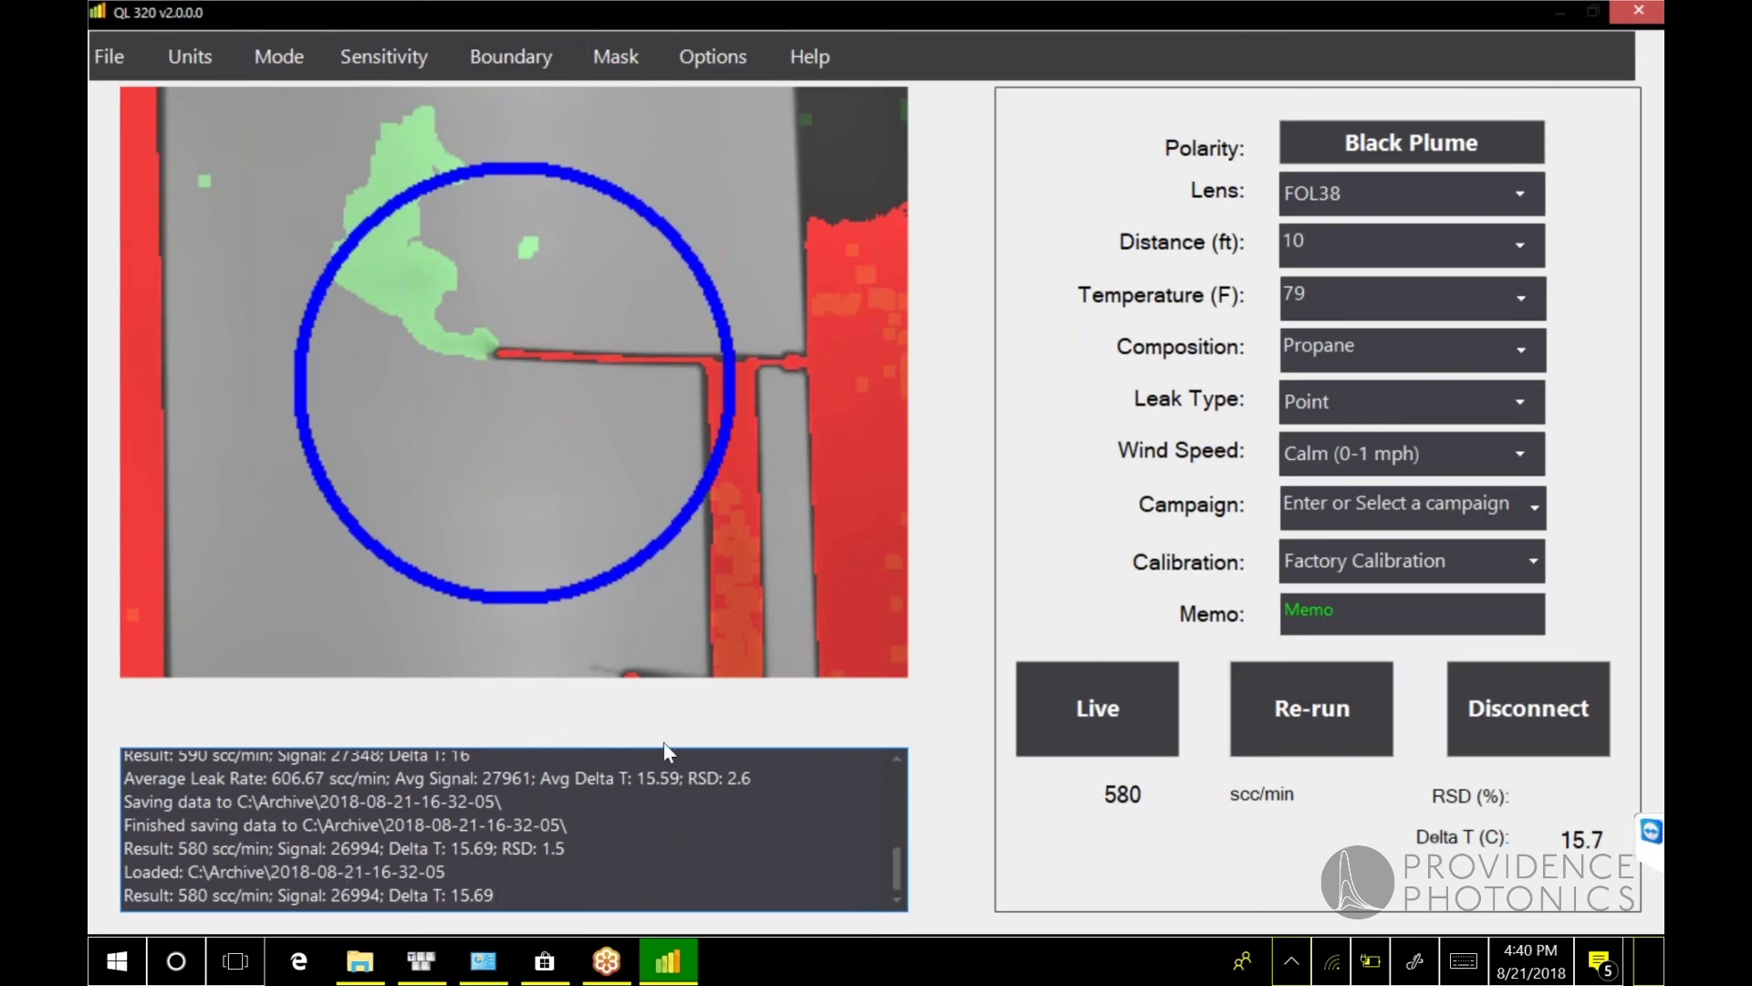
# Return to the live camera feed and capture a new leak-rate measurement
pyautogui.click(1116, 708)
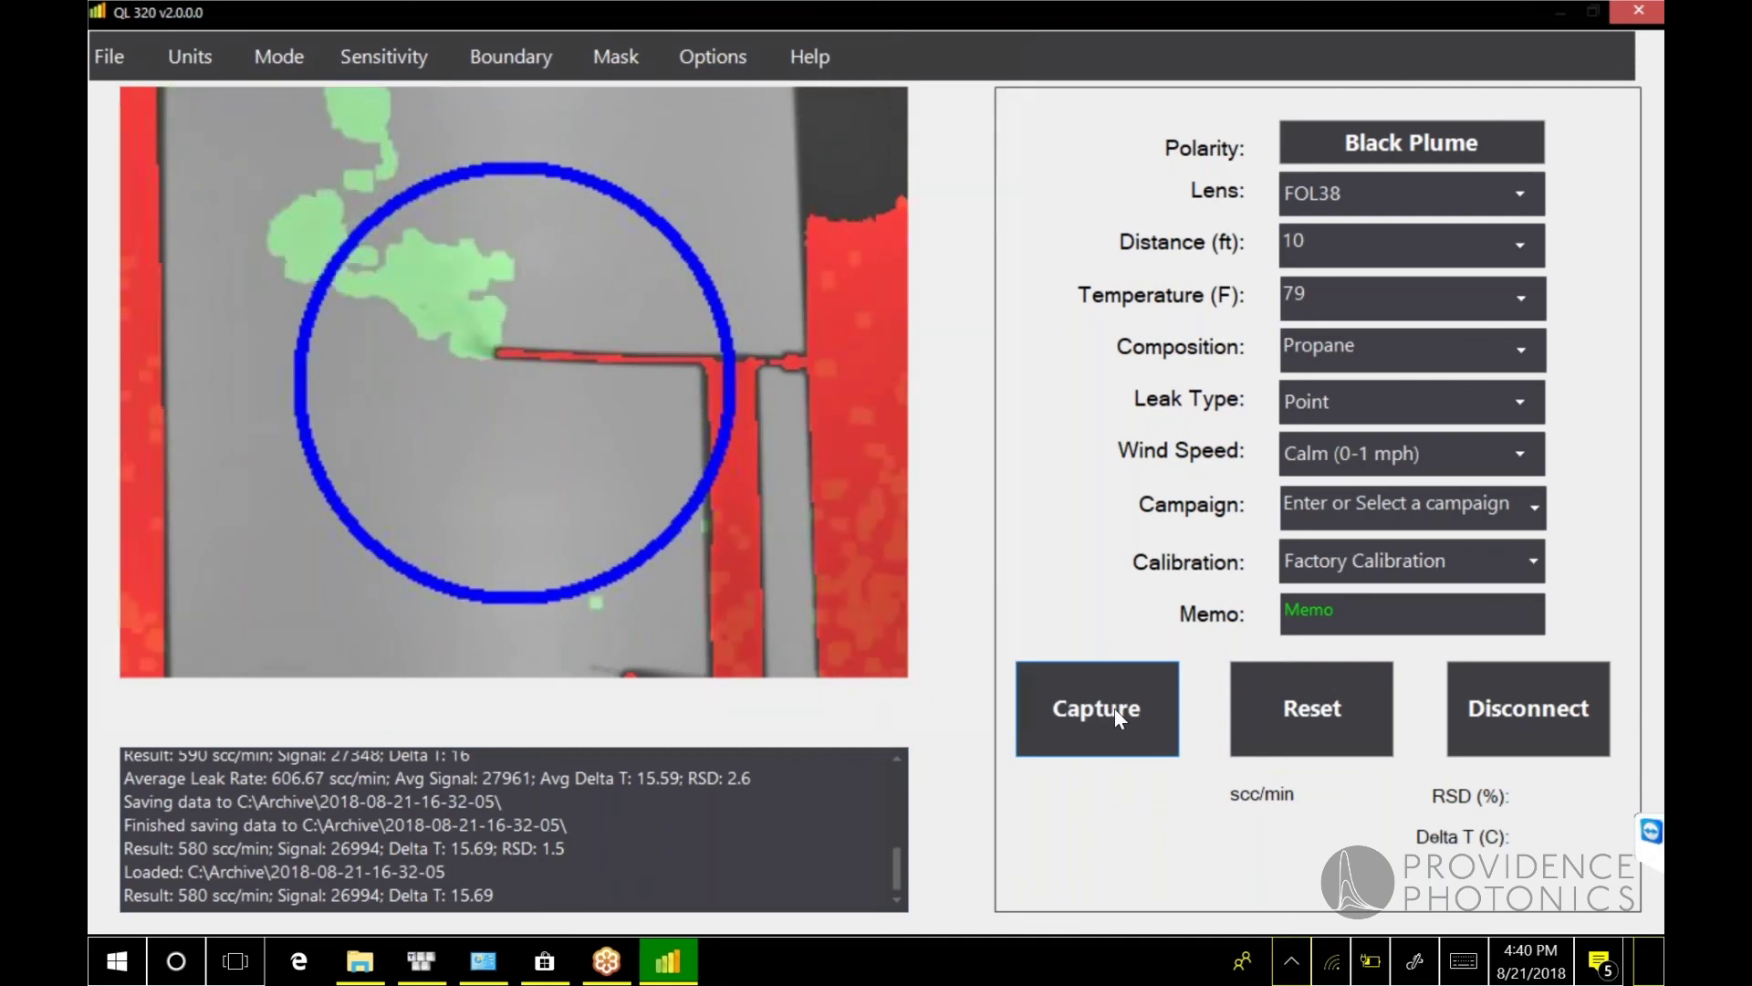
pyautogui.click(1115, 709)
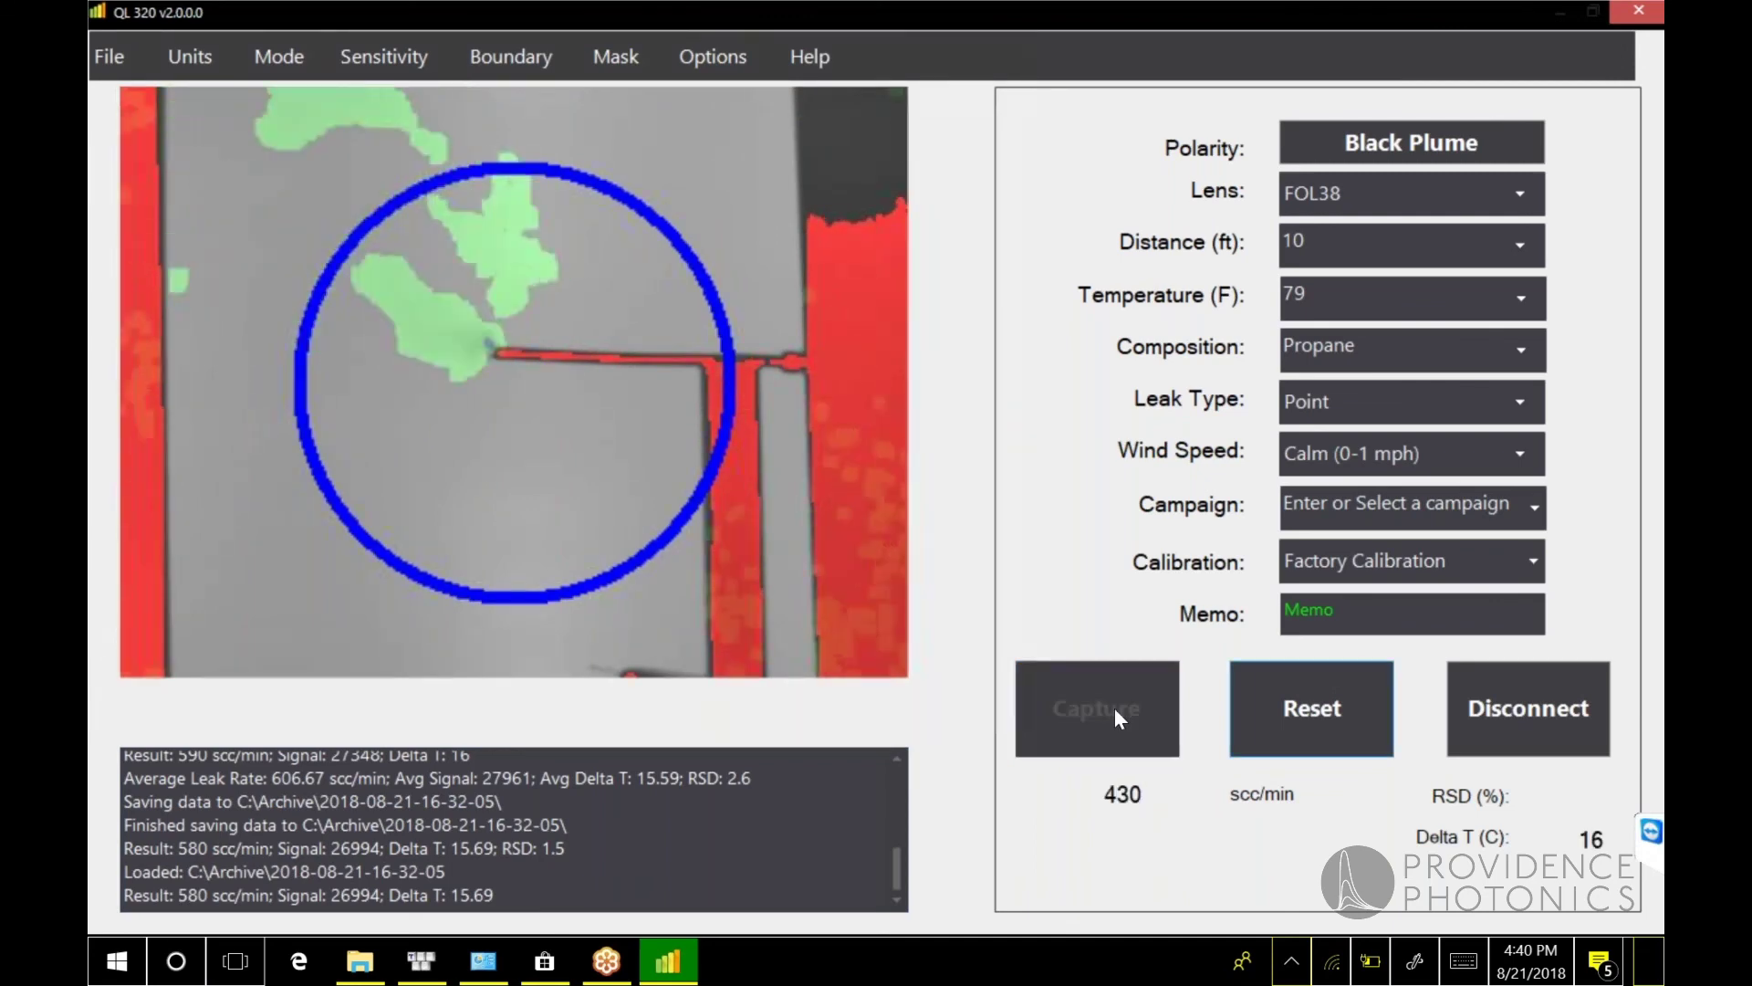